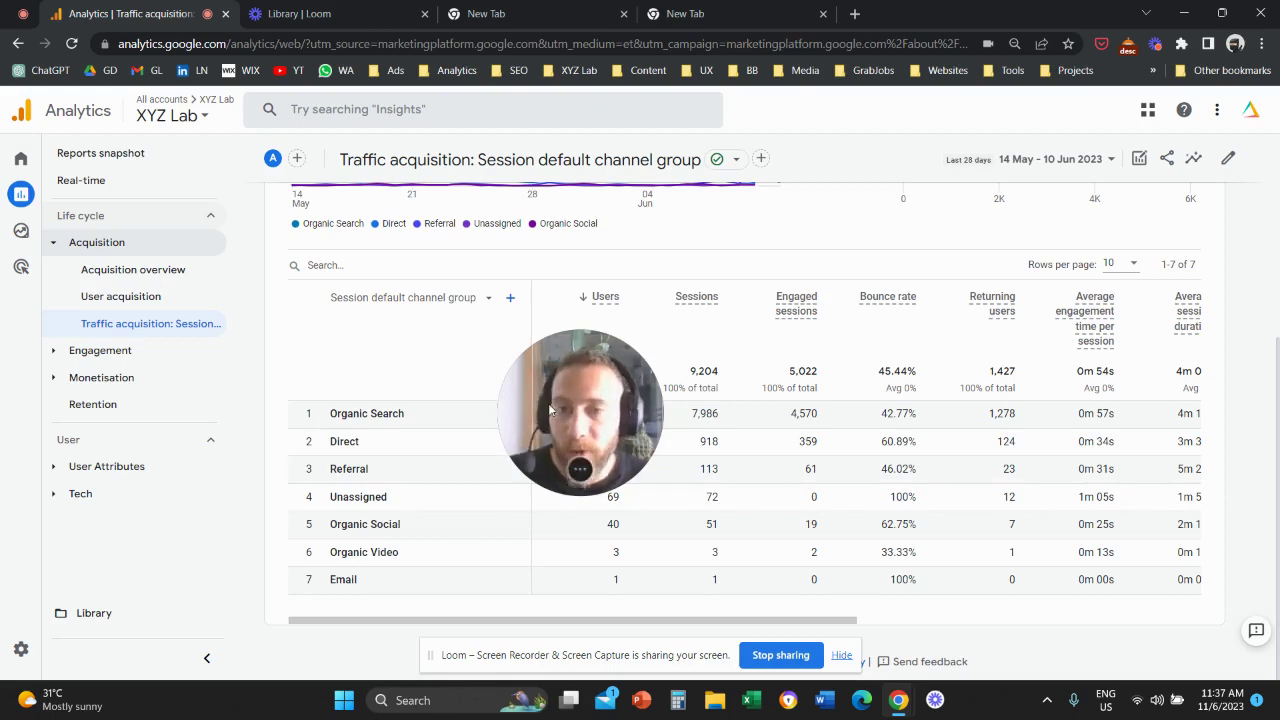
- Leave the Traffic acquisition report for a new blank browser tab
{"action": "left_click_drag", "start_coordinate": [588, 384], "coordinate": [621, 351]}
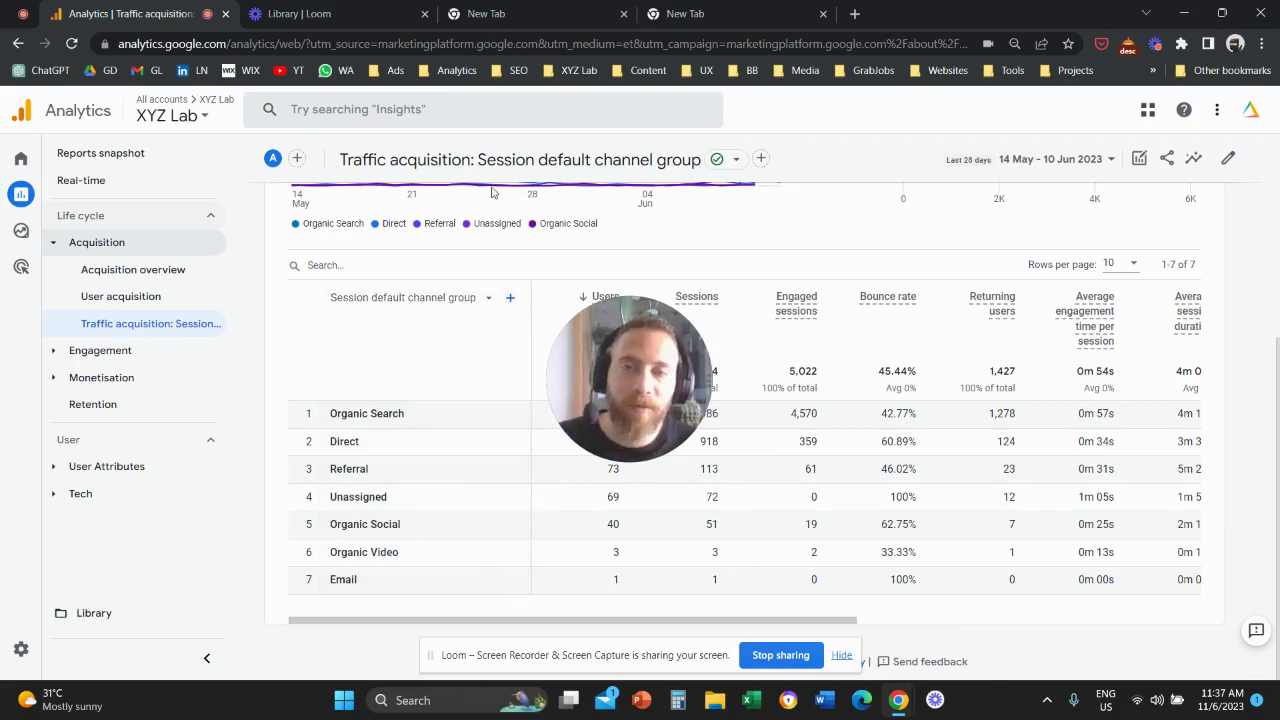
{"action": "left_click", "coordinate": [565, 12]}
- Open the [GA4] Default channel grouping help article from the Analytics bookmarks
{"action": "left_click", "coordinate": [455, 72]}
{"action": "mouse_move", "coordinate": [478, 99]}
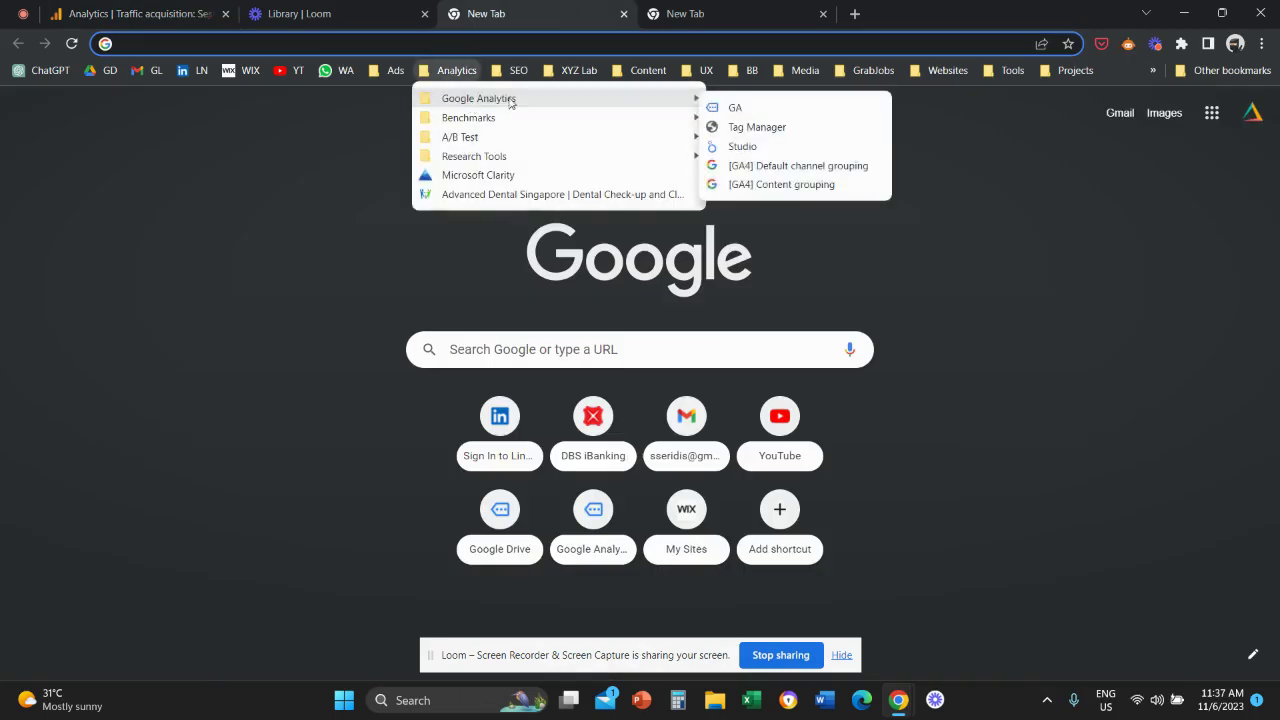
{"action": "left_click", "coordinate": [845, 170]}
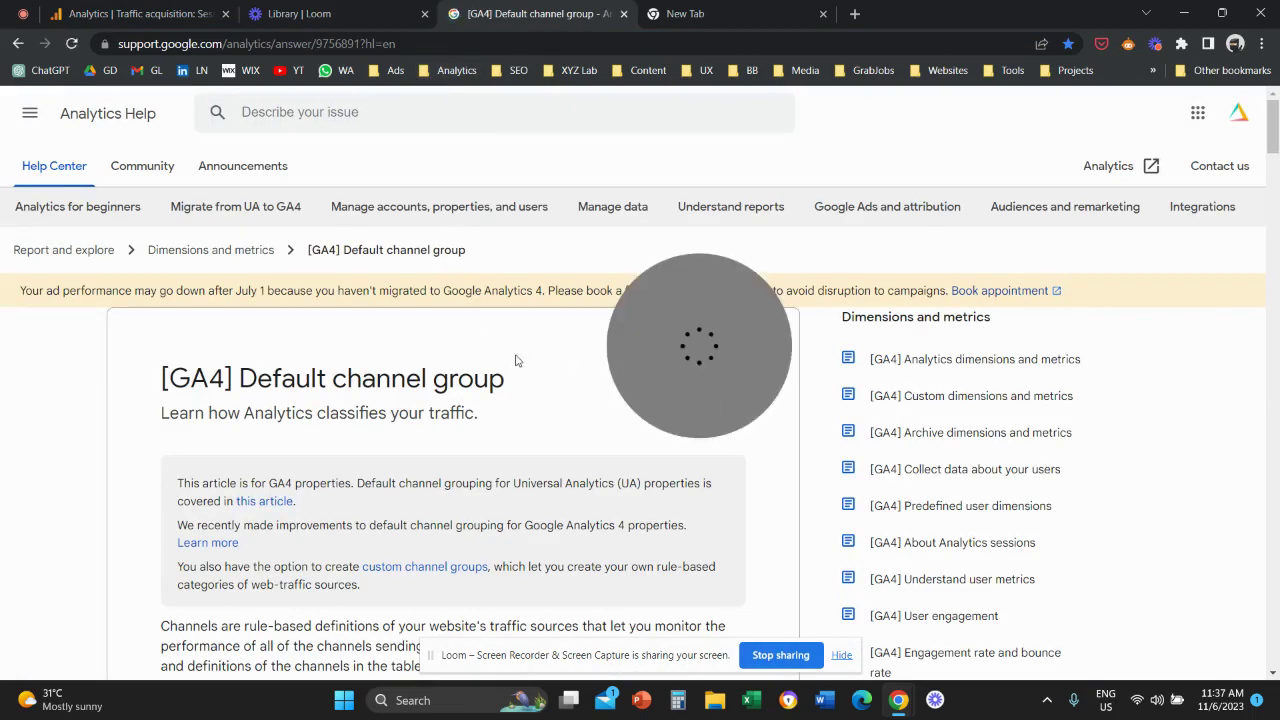
- Read through the default channel definitions, then return to the Traffic acquisition report
{"action": "scroll", "coordinate": [405, 366], "scroll_direction": "down", "scroll_amount": 10}
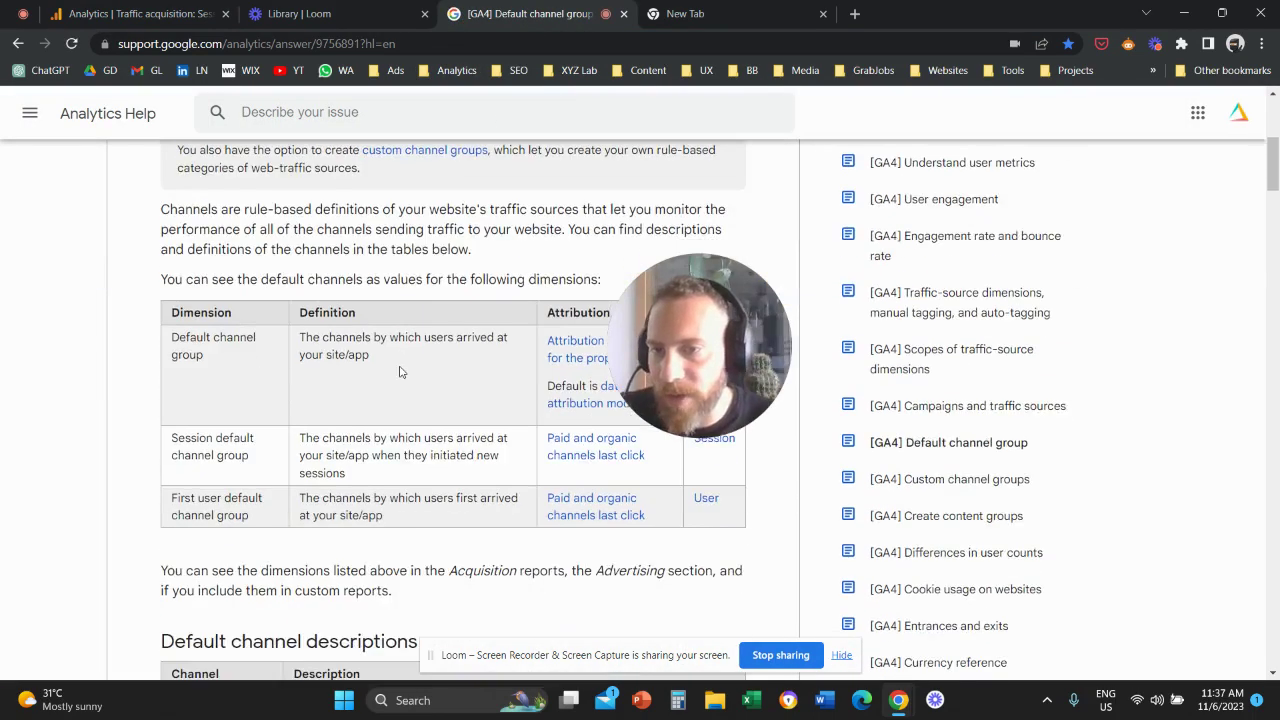
{"action": "scroll", "coordinate": [400, 366], "scroll_direction": "down", "scroll_amount": 15}
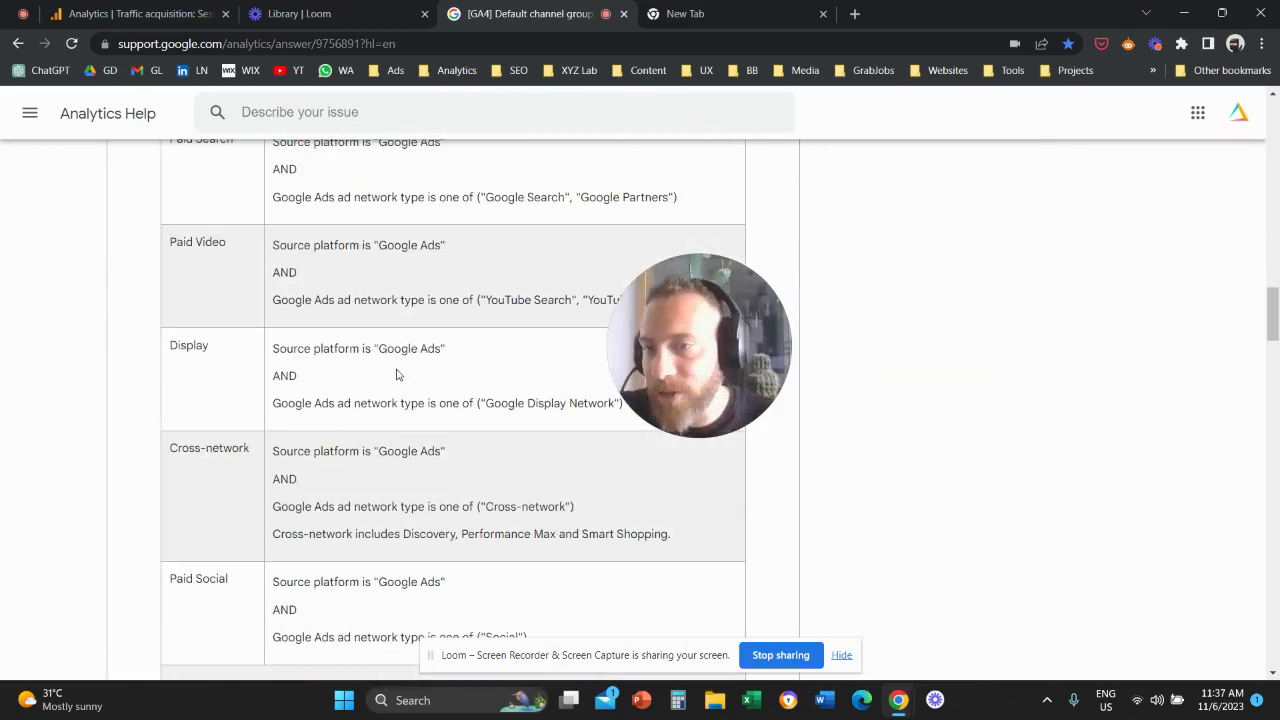
{"action": "scroll", "coordinate": [396, 375], "scroll_direction": "down", "scroll_amount": 3}
{"action": "scroll", "coordinate": [398, 376], "scroll_direction": "down", "scroll_amount": 7}
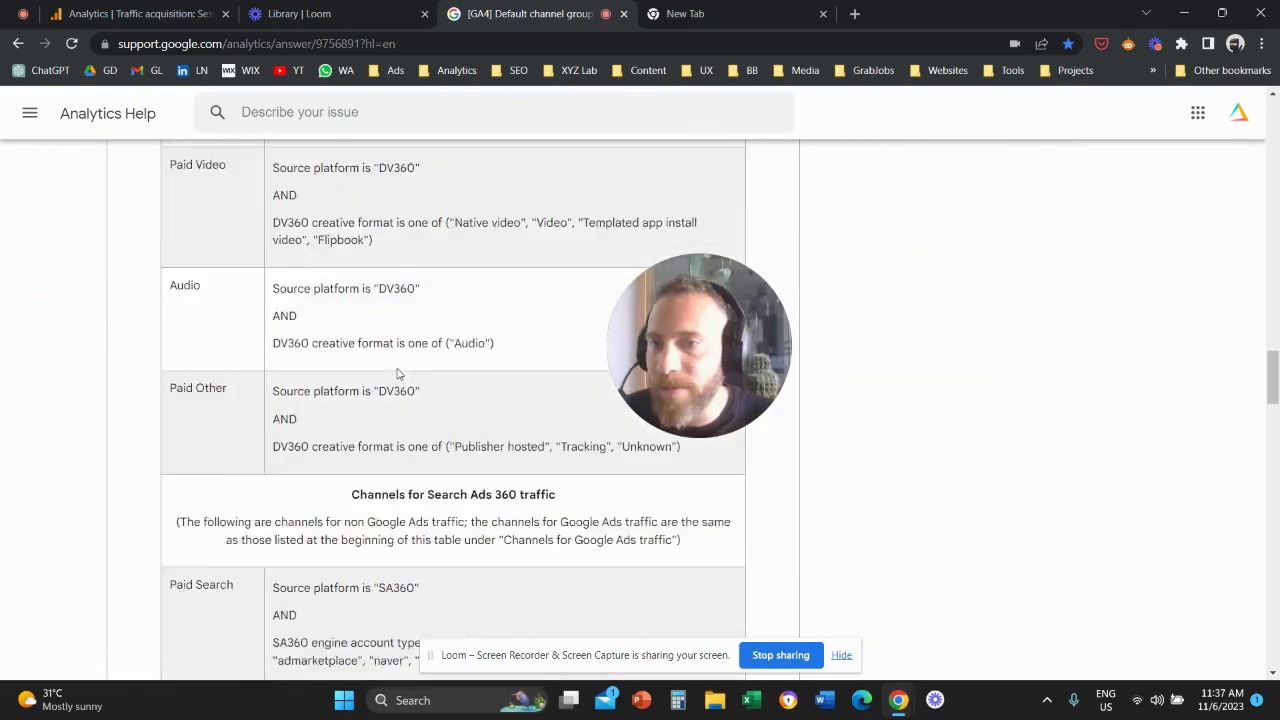
{"action": "scroll", "coordinate": [400, 377], "scroll_direction": "down", "scroll_amount": 1}
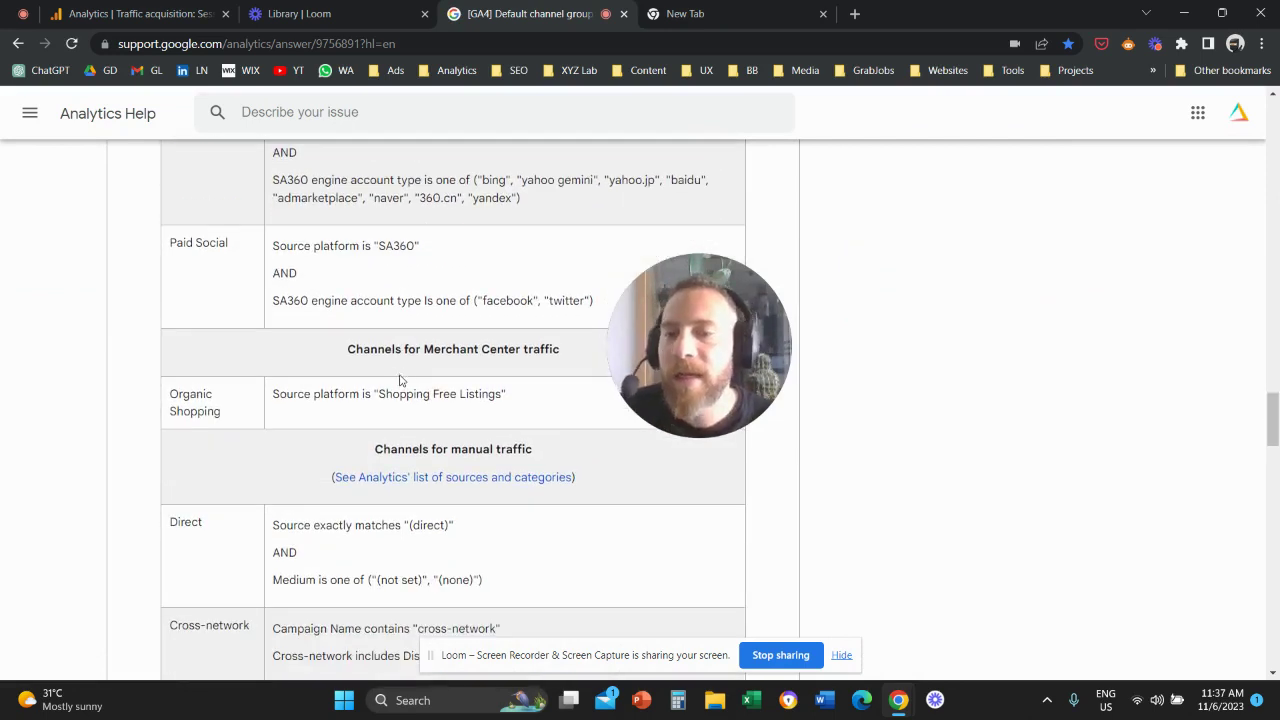
{"action": "scroll", "coordinate": [402, 370], "scroll_direction": "down", "scroll_amount": 2}
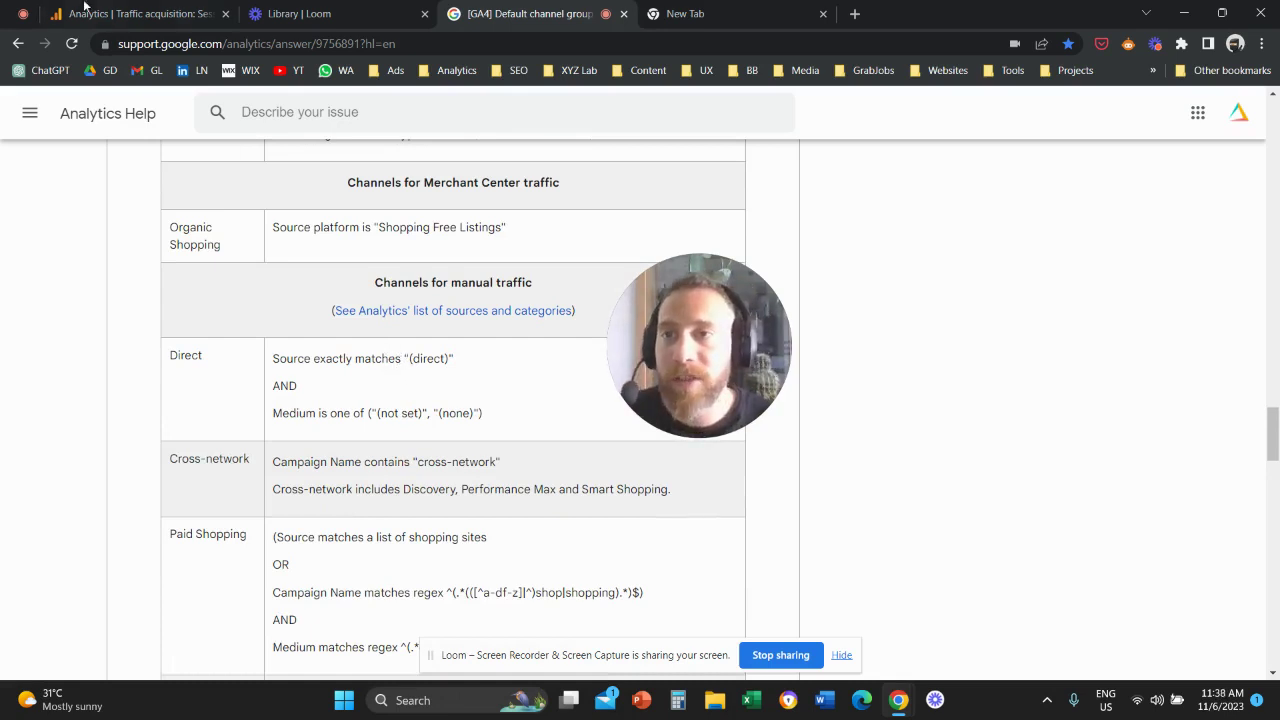
{"action": "left_click", "coordinate": [141, 13]}
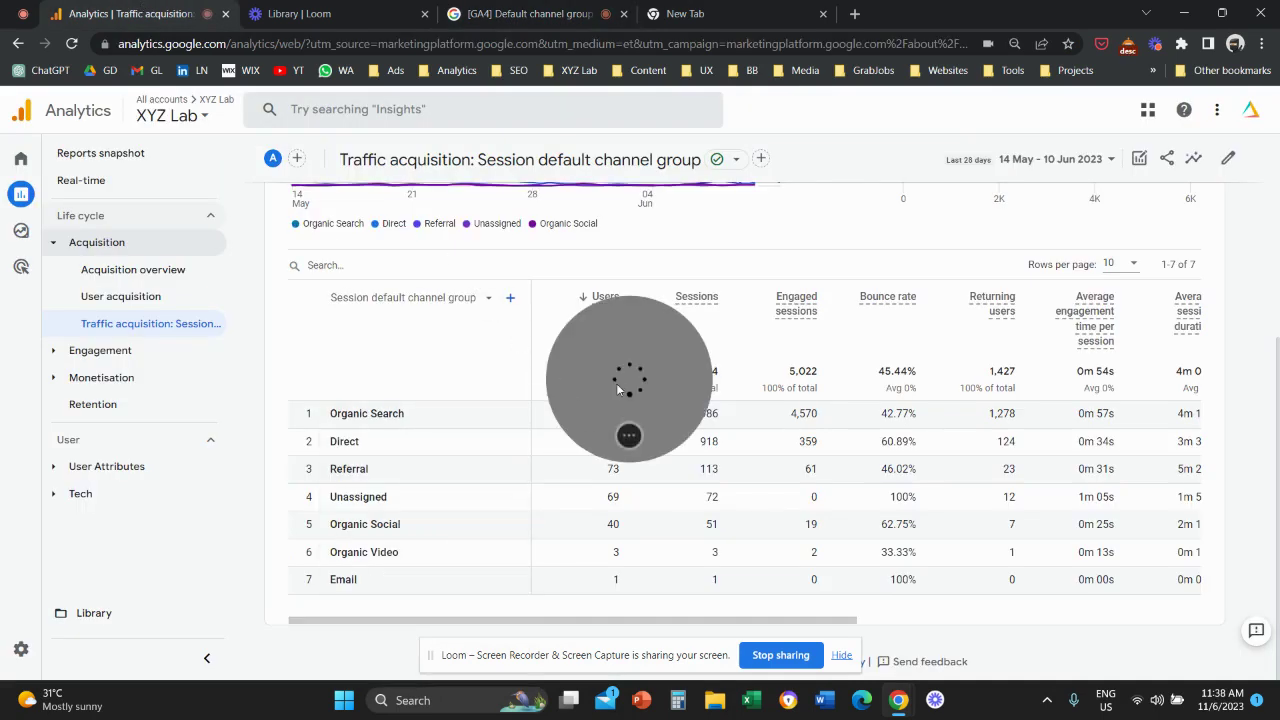
{"action": "left_click", "coordinate": [465, 303]}
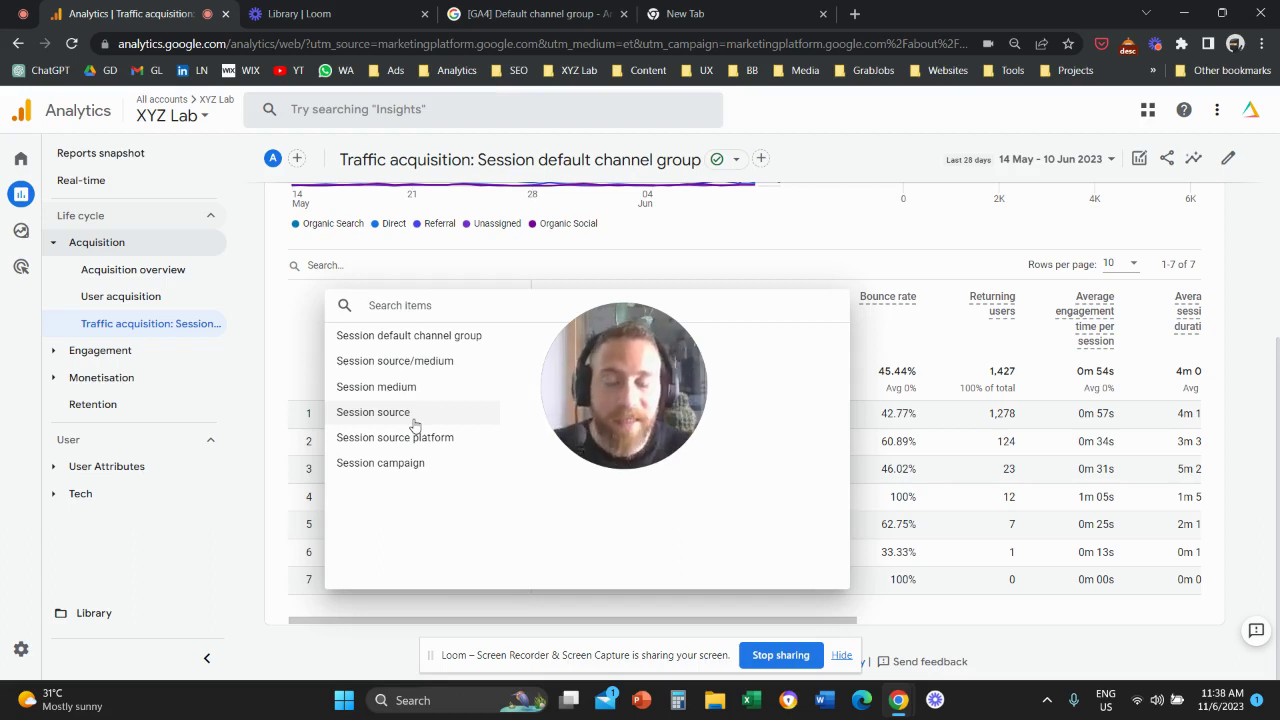
{"action": "left_click", "coordinate": [453, 336]}
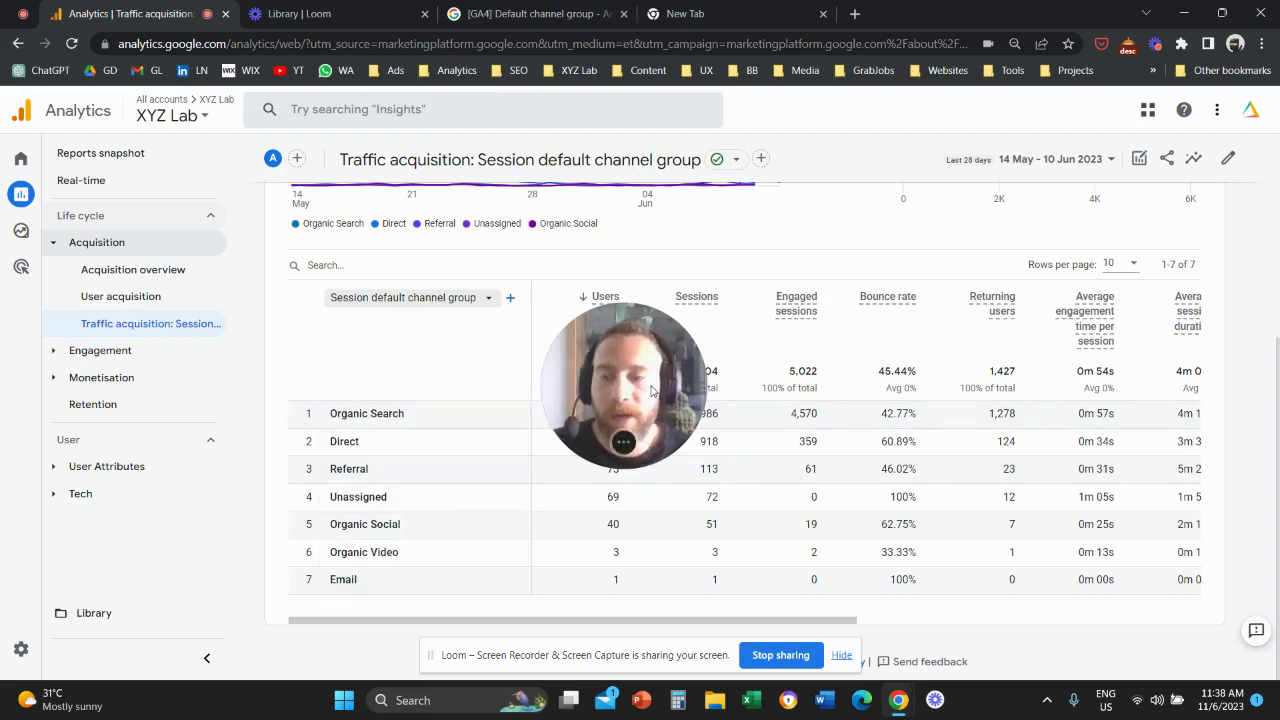
{"action": "left_click_drag", "start_coordinate": [651, 390], "coordinate": [311, 515]}
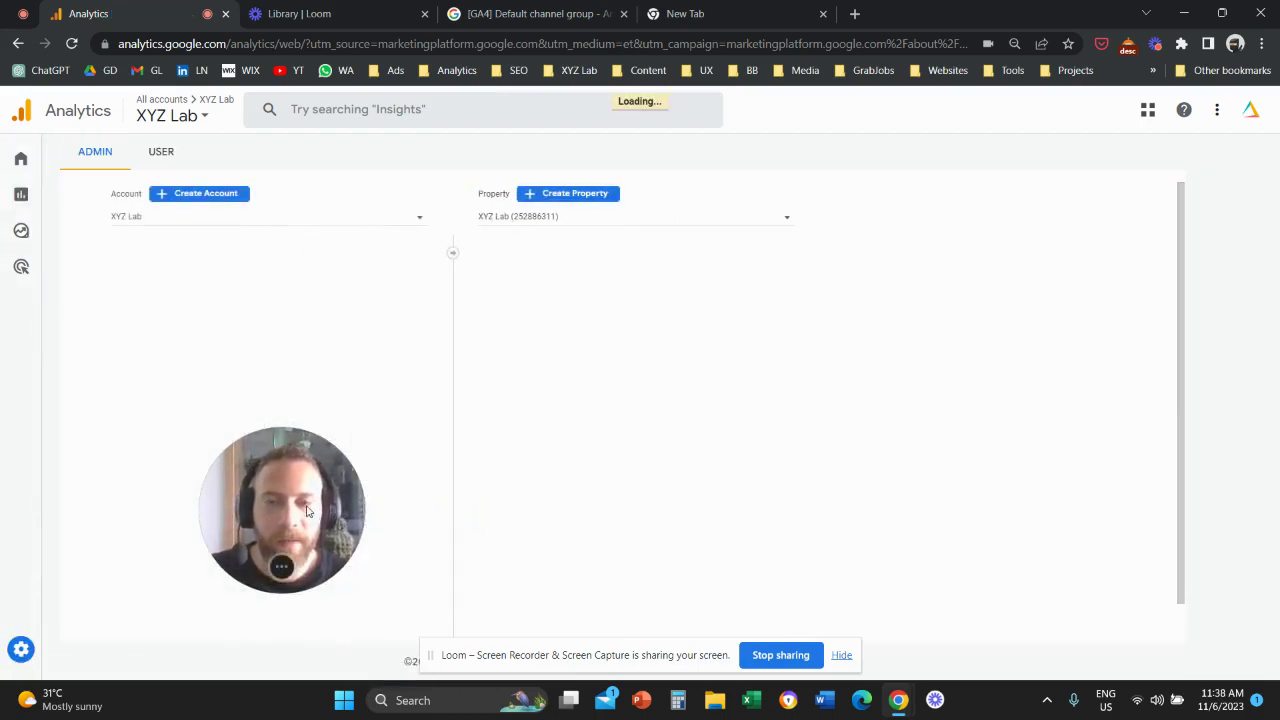
- In Admin, expand the property's Data Settings and go to Channel Groups
{"action": "left_click_drag", "start_coordinate": [307, 512], "coordinate": [405, 522]}
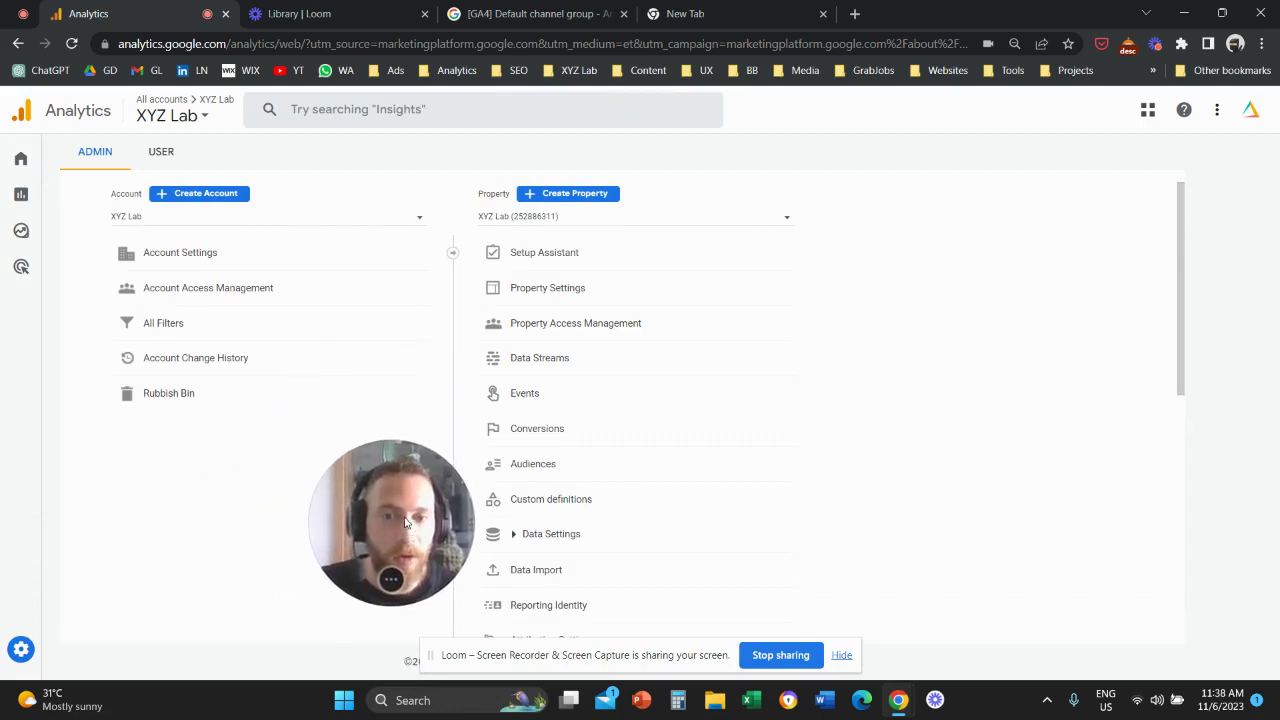
{"action": "left_click", "coordinate": [600, 534]}
{"action": "scroll", "coordinate": [650, 500], "scroll_direction": "down", "scroll_amount": 2}
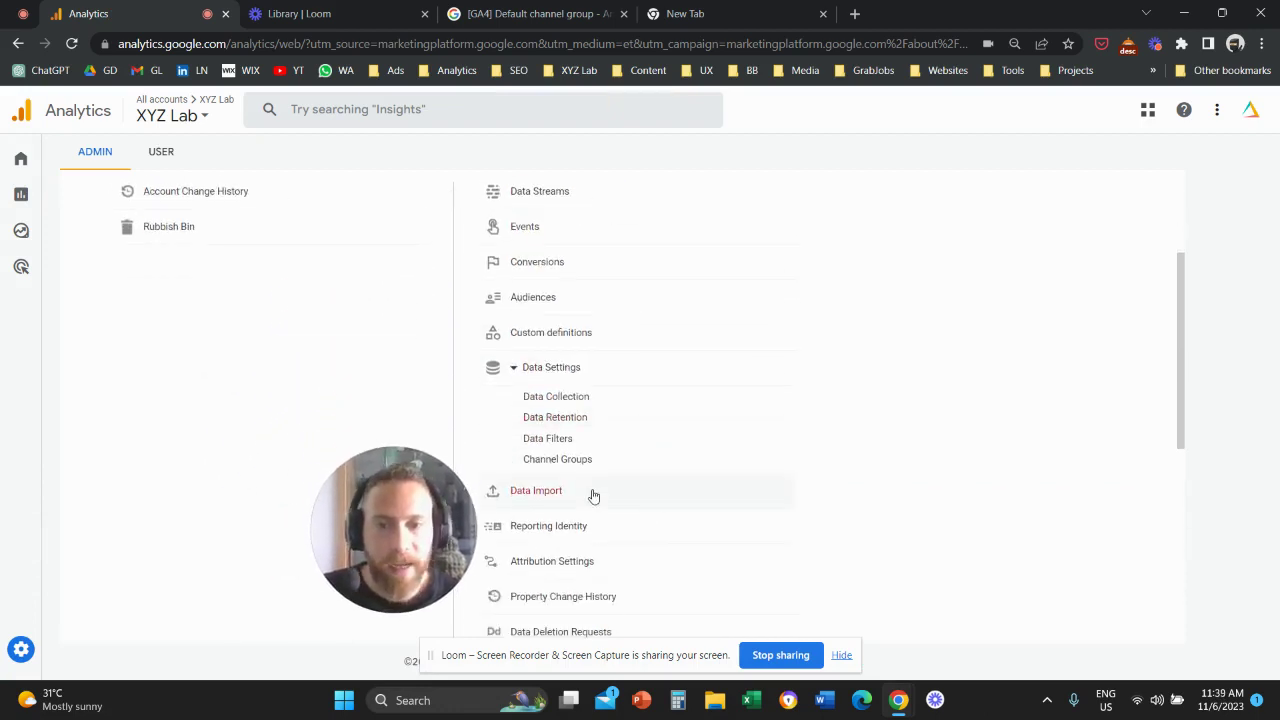
{"action": "left_click", "coordinate": [590, 462]}
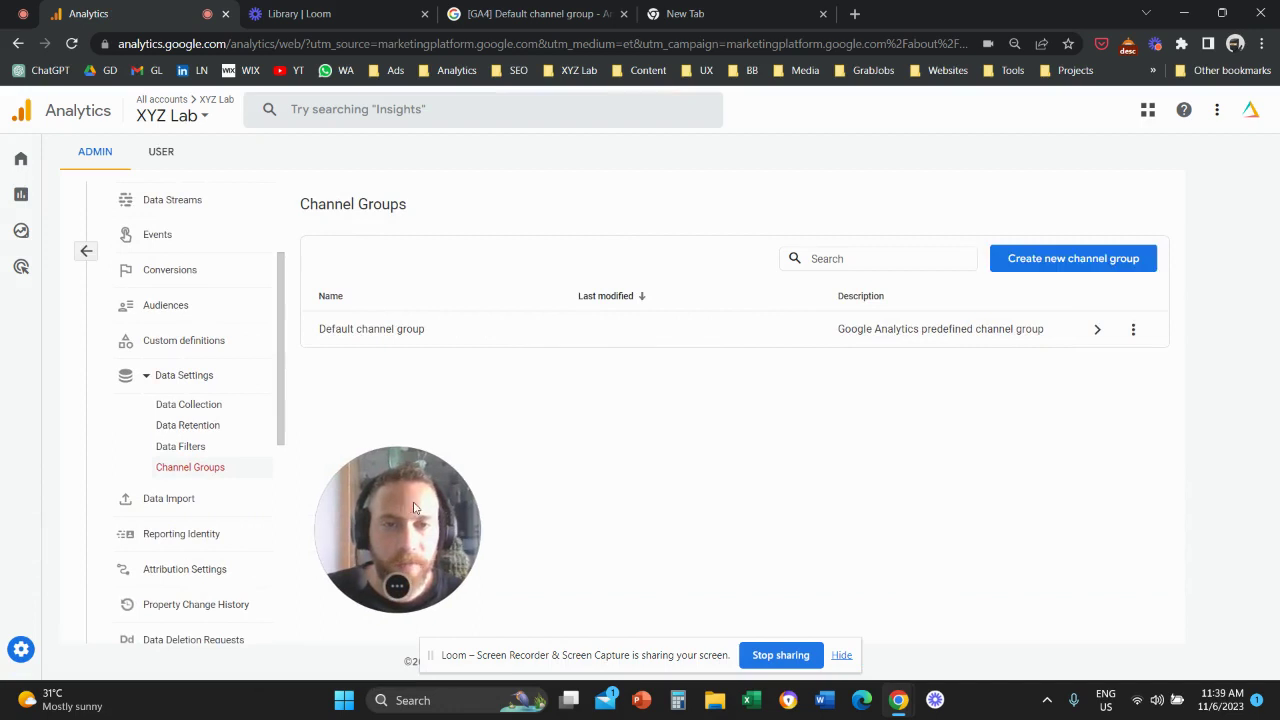
{"action": "left_click_drag", "start_coordinate": [414, 508], "coordinate": [703, 429]}
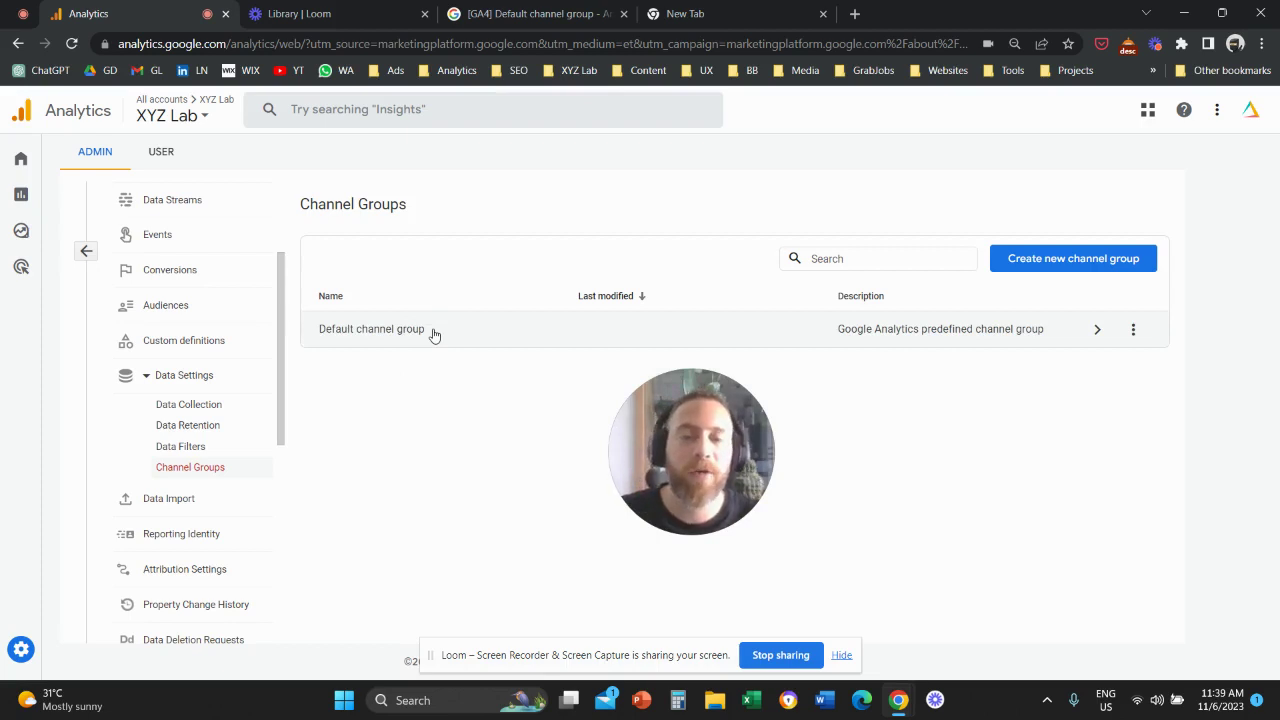
{"action": "left_click_drag", "start_coordinate": [722, 422], "coordinate": [725, 300]}
- Create a channel group named 'New Channel Group' and review its 18 pre-filled default channels
{"action": "left_click", "coordinate": [1092, 260]}
{"action": "left_click", "coordinate": [423, 232]}
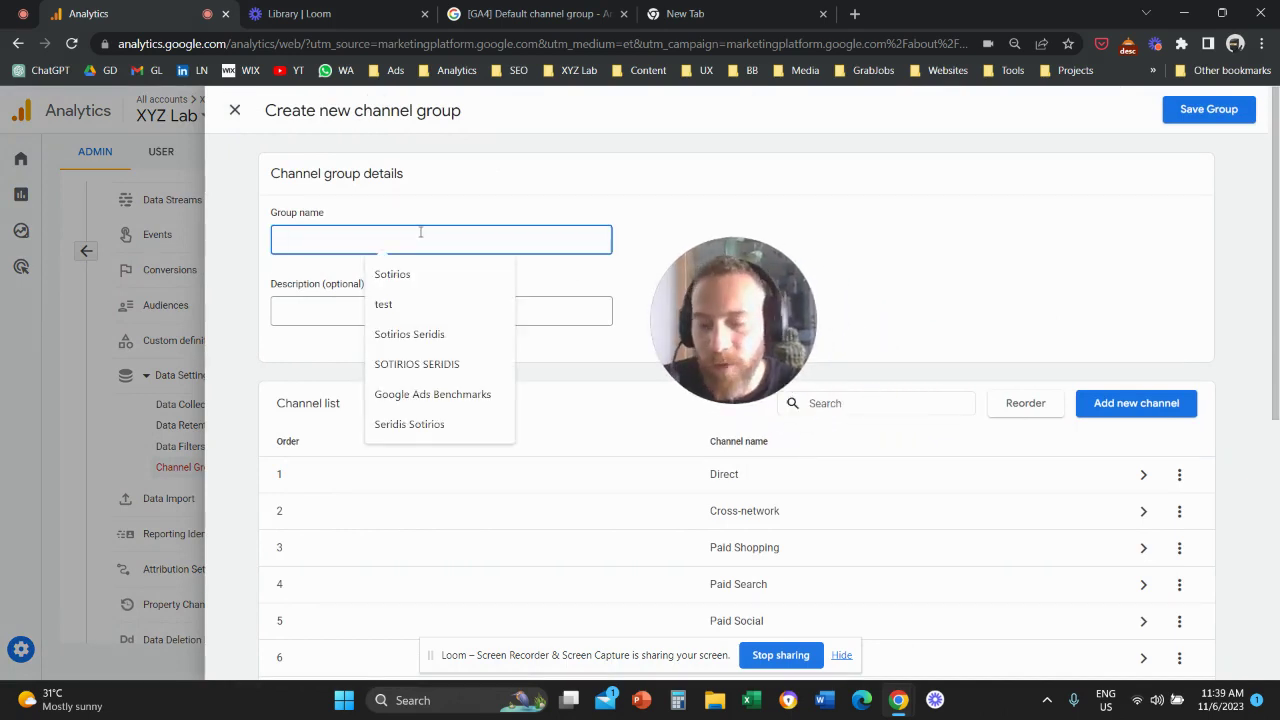
{"action": "type", "text": "New Channel "}
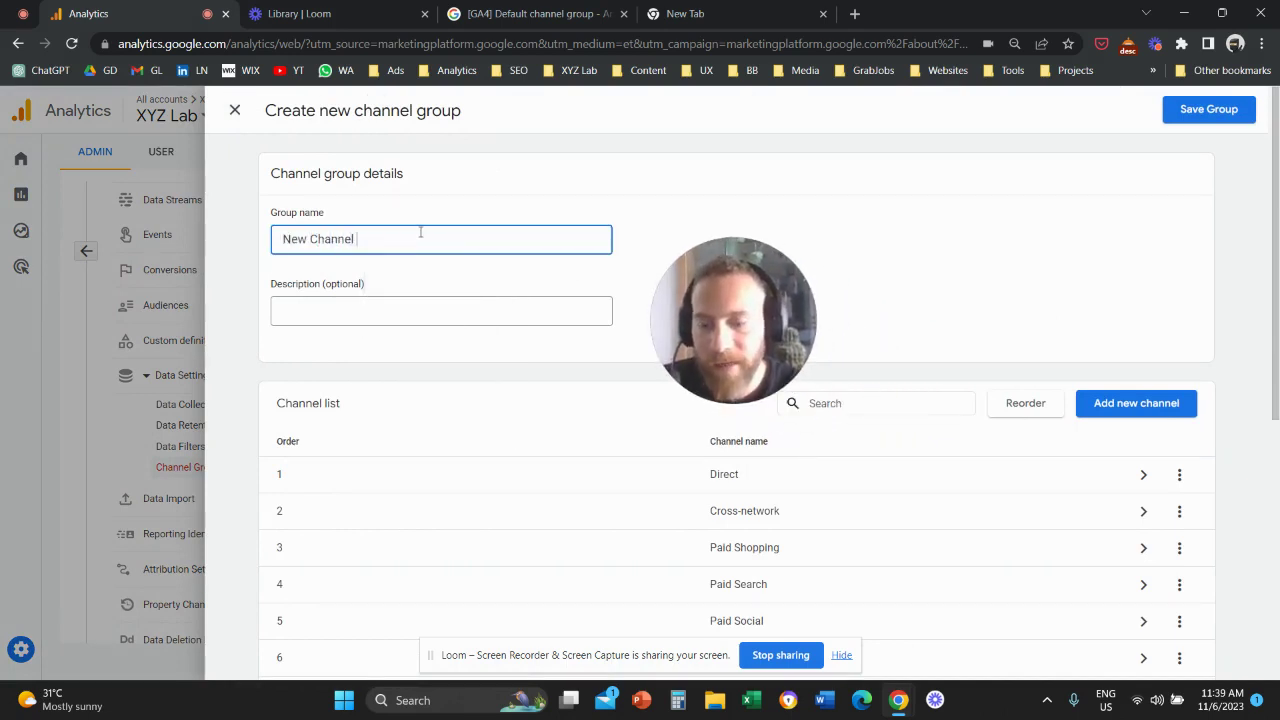
{"action": "type", "text": "Group"}
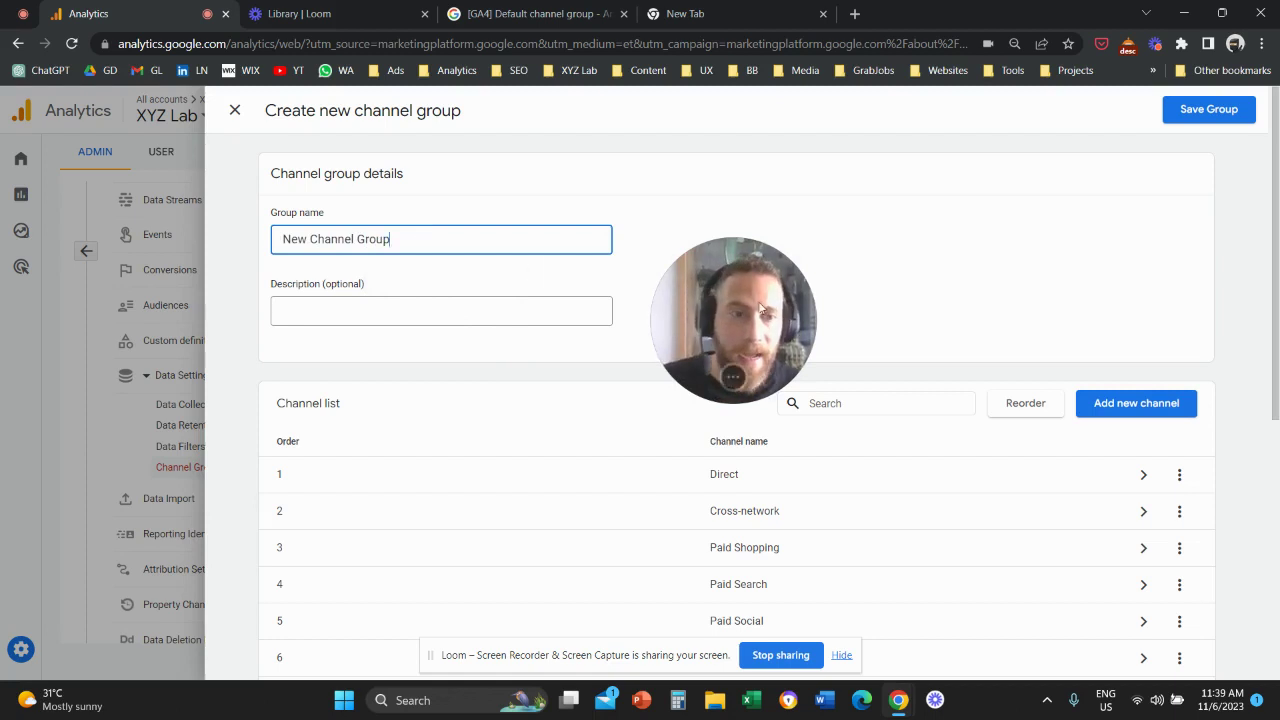
{"action": "left_click_drag", "start_coordinate": [760, 310], "coordinate": [1153, 503]}
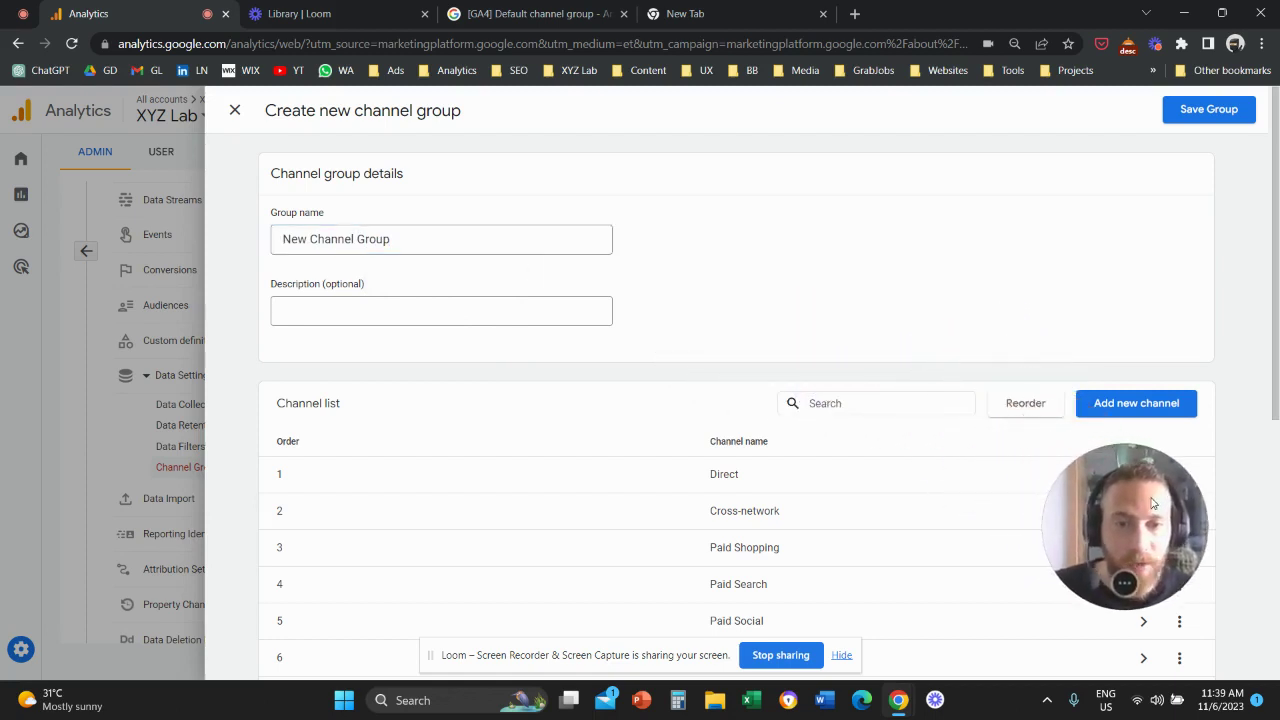
{"action": "scroll", "coordinate": [909, 506], "scroll_direction": "down", "scroll_amount": 3}
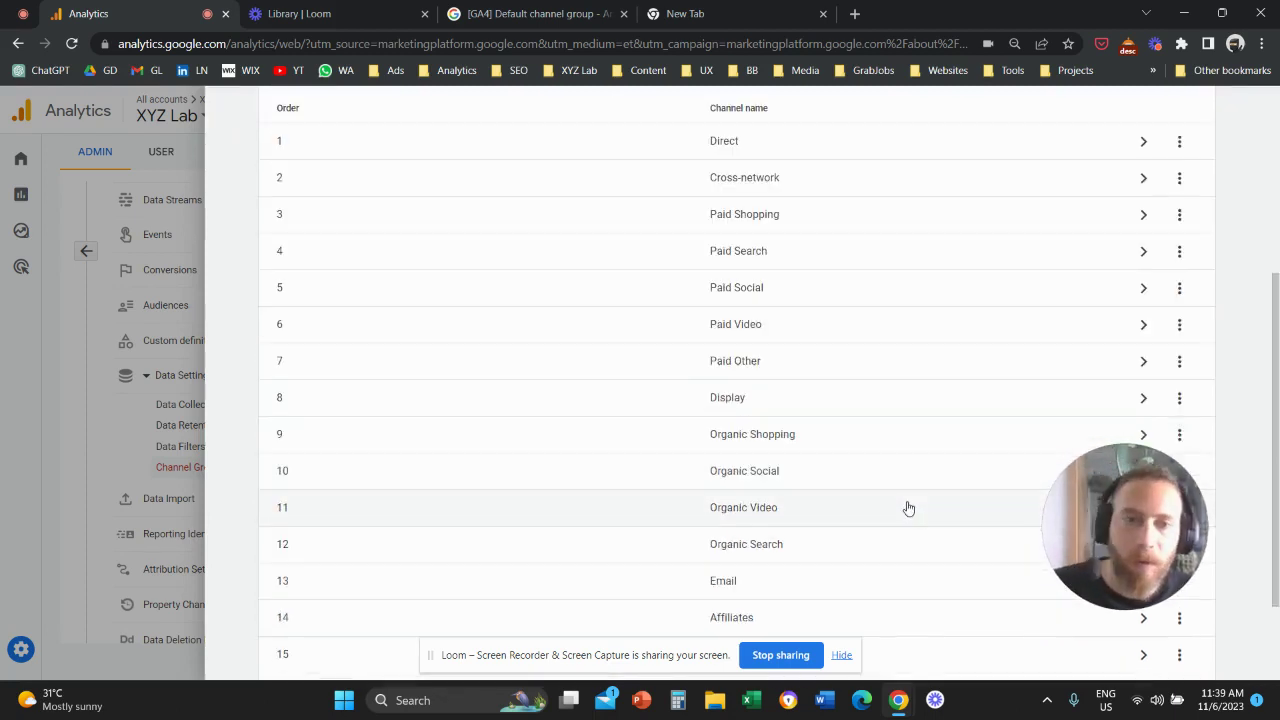
{"action": "scroll", "coordinate": [909, 508], "scroll_direction": "down", "scroll_amount": 2}
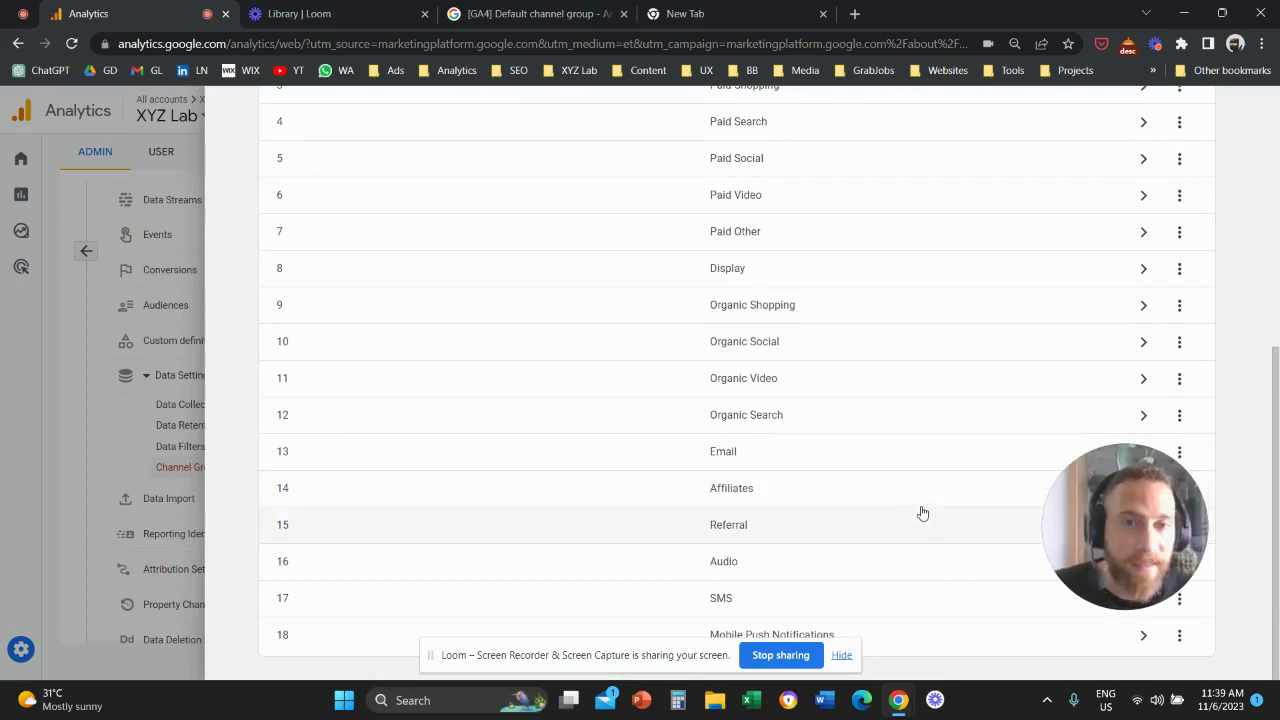
{"action": "scroll", "coordinate": [913, 502], "scroll_direction": "up", "scroll_amount": 1}
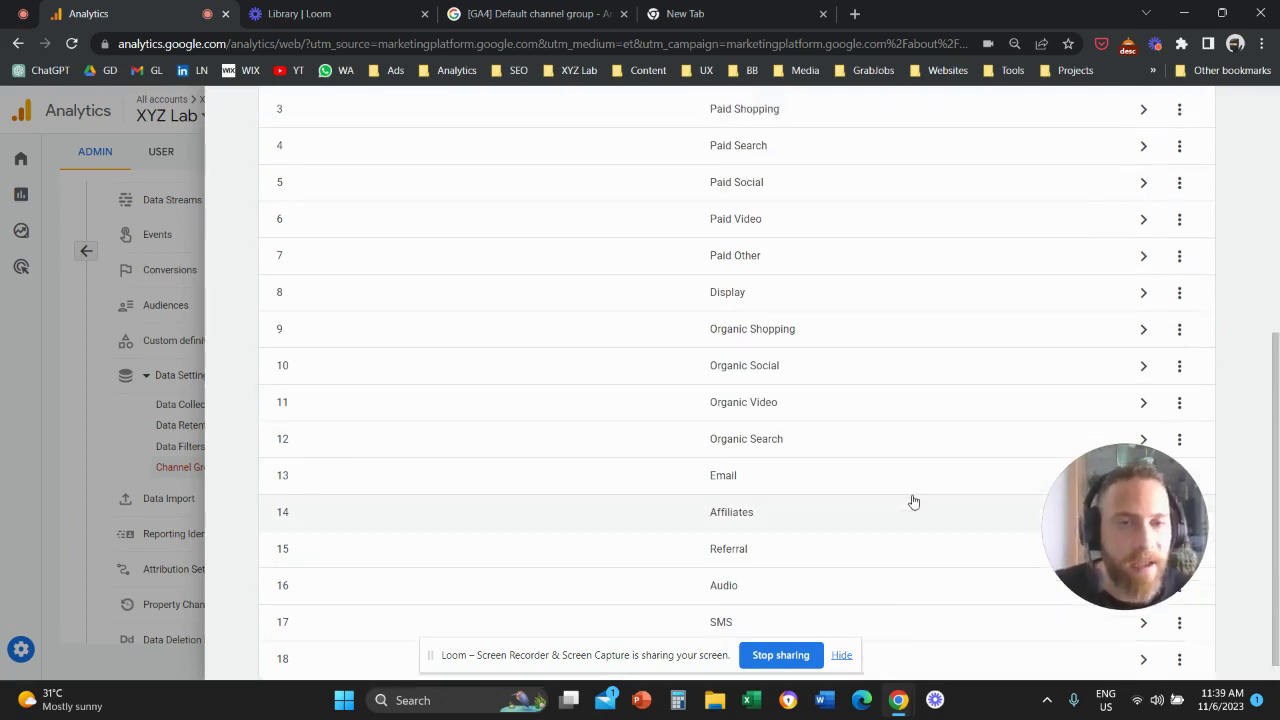
{"action": "scroll", "coordinate": [913, 502], "scroll_direction": "up", "scroll_amount": 4}
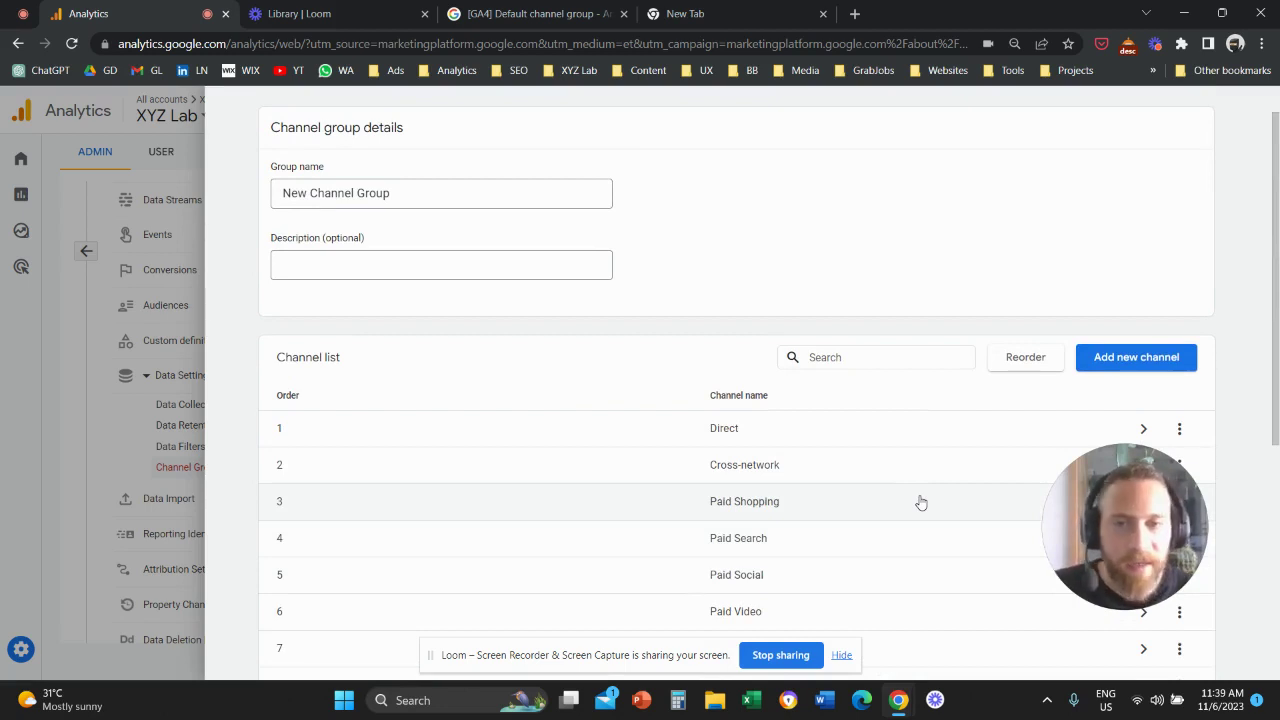
{"action": "left_click_drag", "start_coordinate": [1097, 526], "coordinate": [956, 403]}
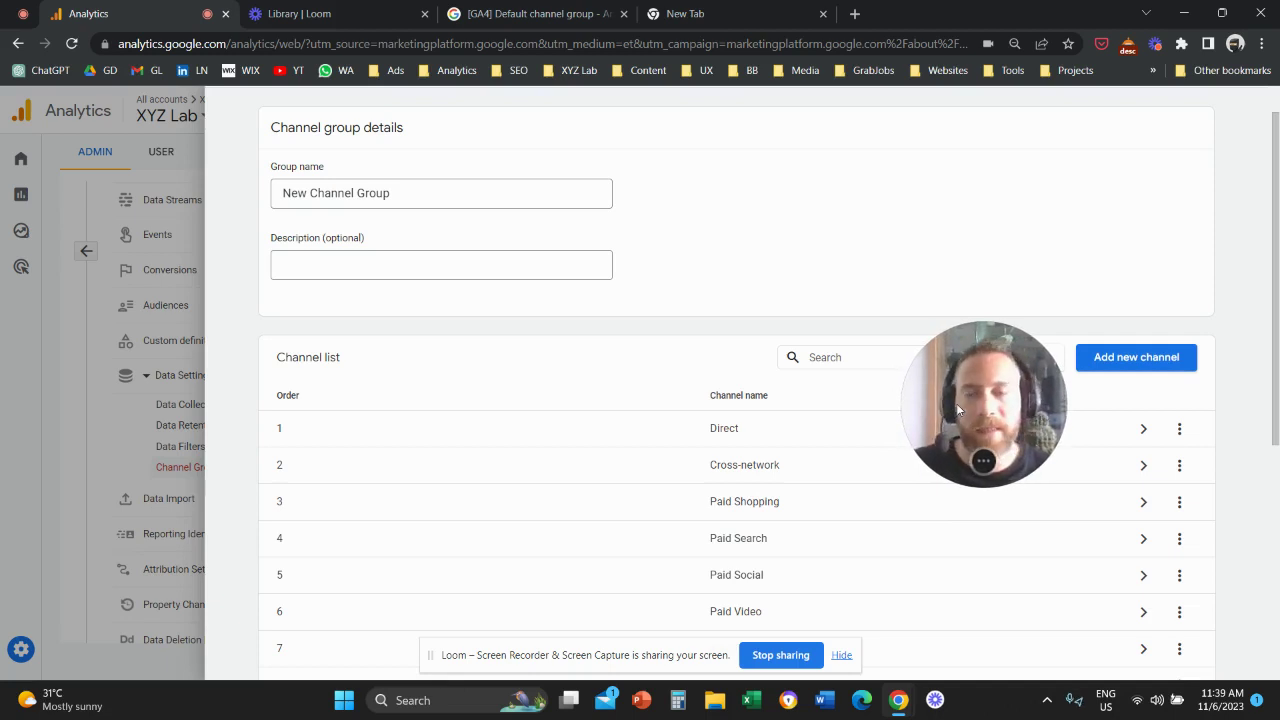
- Add a new channel named 'Instagram Organic' using the name suggestion
{"action": "left_click", "coordinate": [1137, 371]}
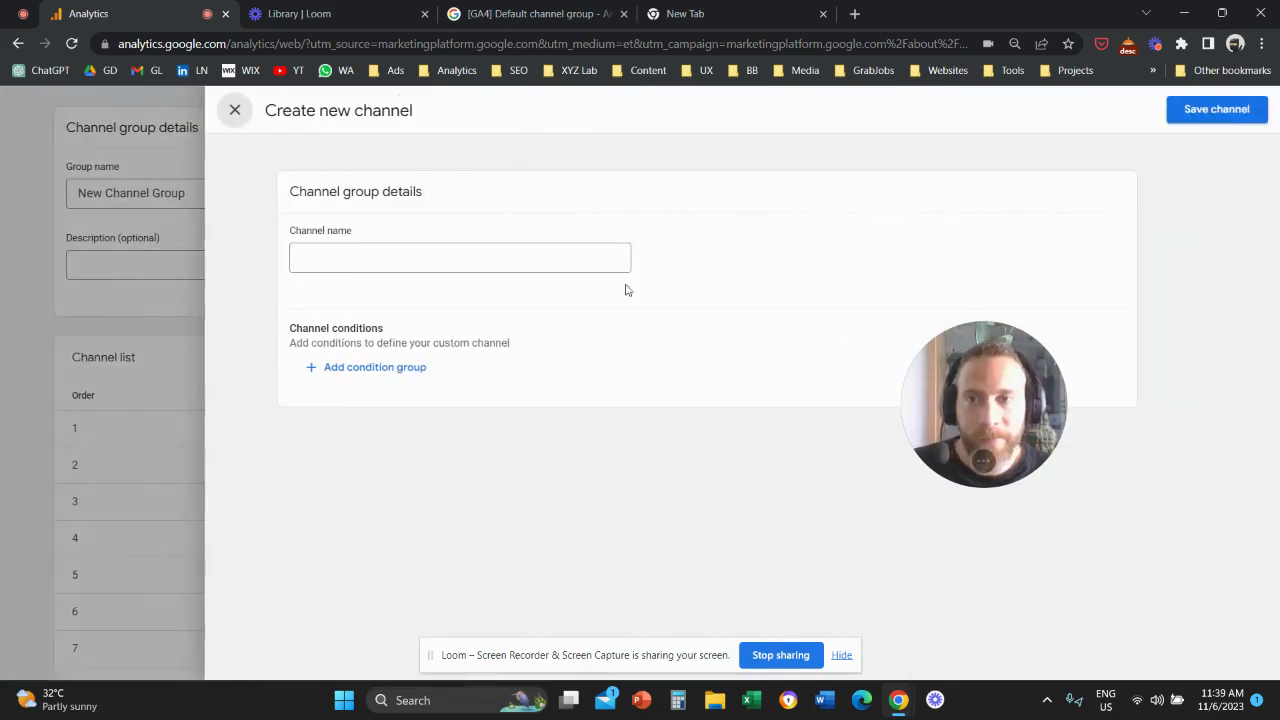
{"action": "left_click", "coordinate": [462, 259]}
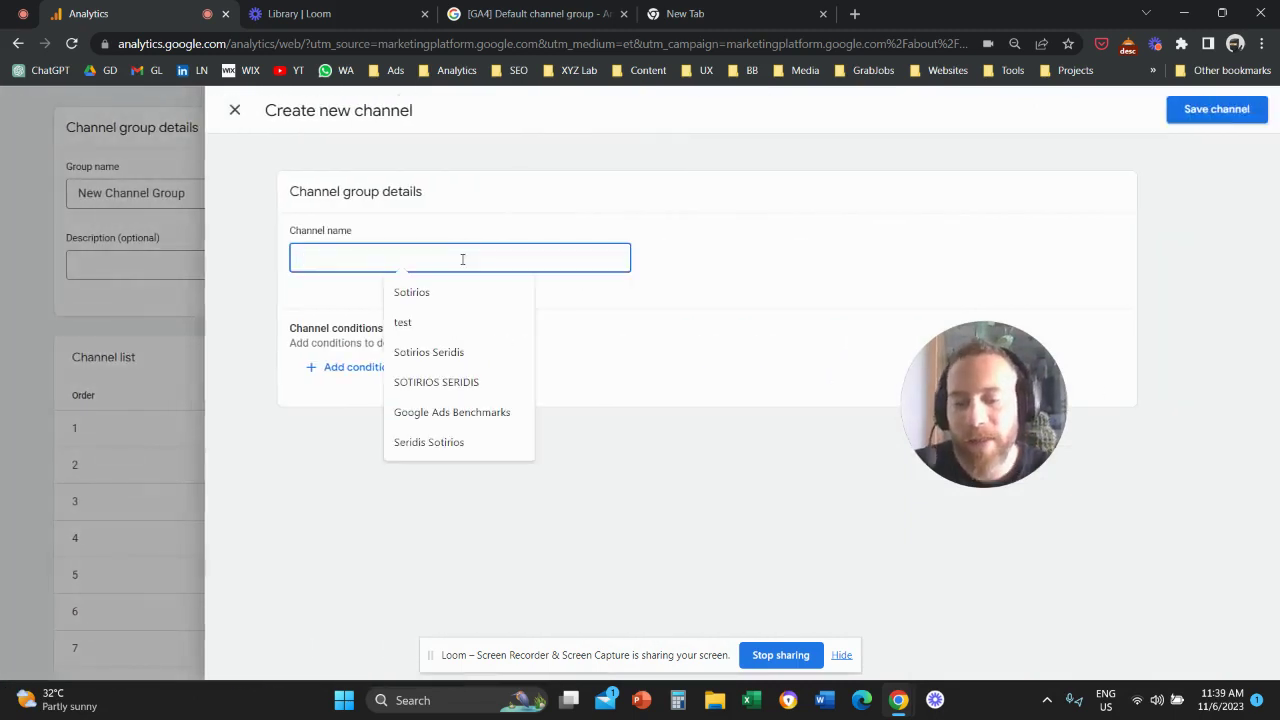
{"action": "type", "text": "Instan"}
{"action": "key", "text": "BackSpace"}
{"action": "type", "text": "gram Organic"}
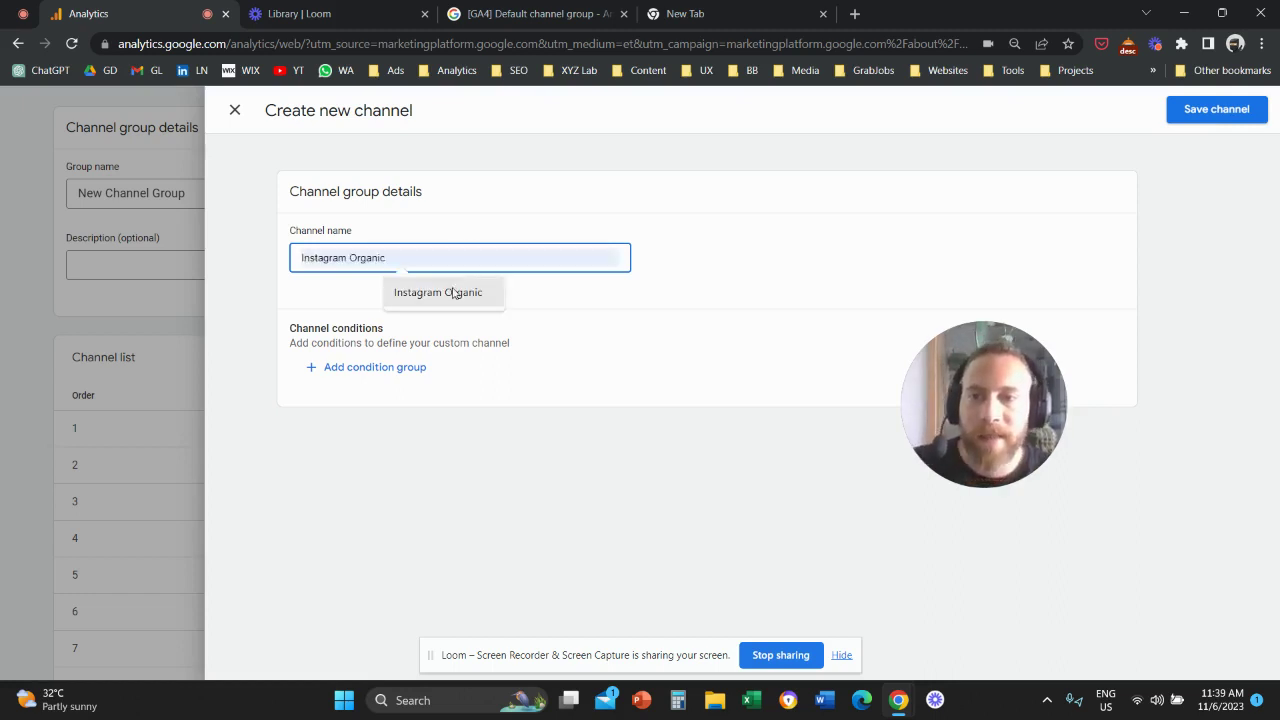
{"action": "left_click", "coordinate": [457, 291]}
{"action": "left_click_drag", "start_coordinate": [1003, 413], "coordinate": [906, 362]}
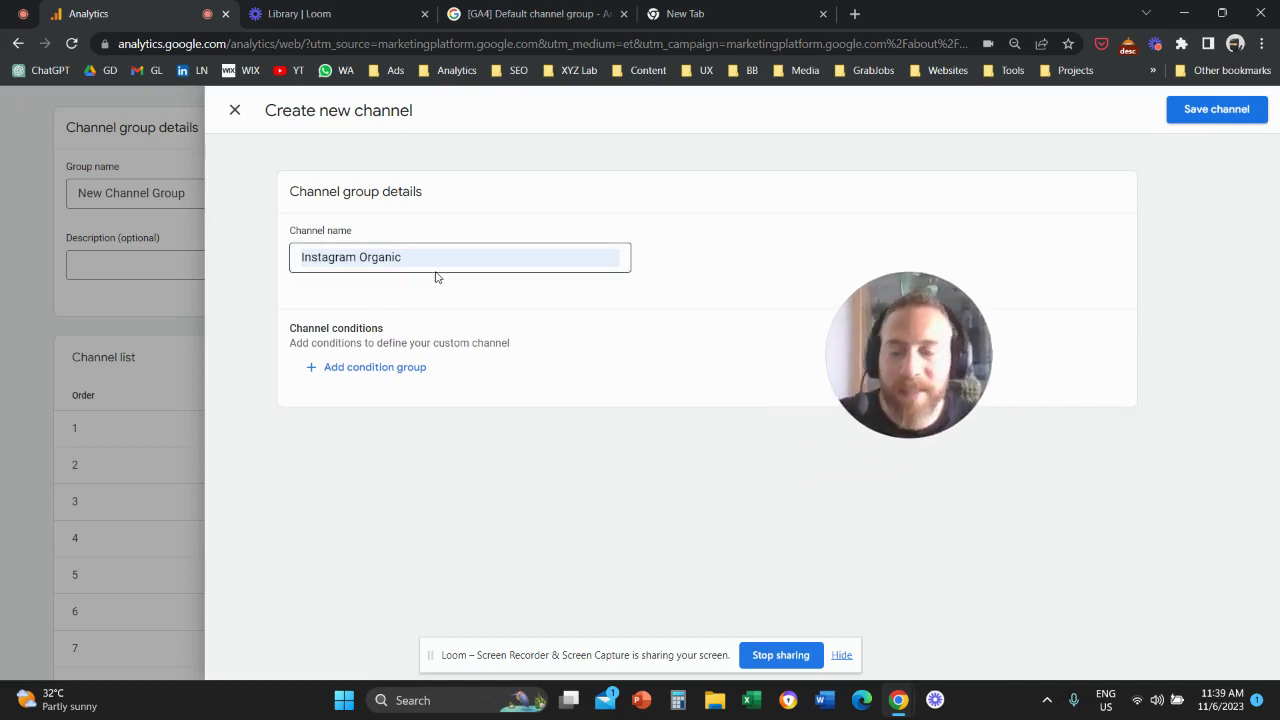
- Give the channel the rule Source matches exactly 'instagram' and save it
{"action": "left_click", "coordinate": [392, 382]}
{"action": "mouse_move", "coordinate": [908, 346]}
{"action": "left_mouse_down"}
{"action": "mouse_move", "coordinate": [771, 325]}
{"action": "mouse_move", "coordinate": [770, 280]}
{"action": "left_mouse_up"}
{"action": "left_click", "coordinate": [483, 426]}
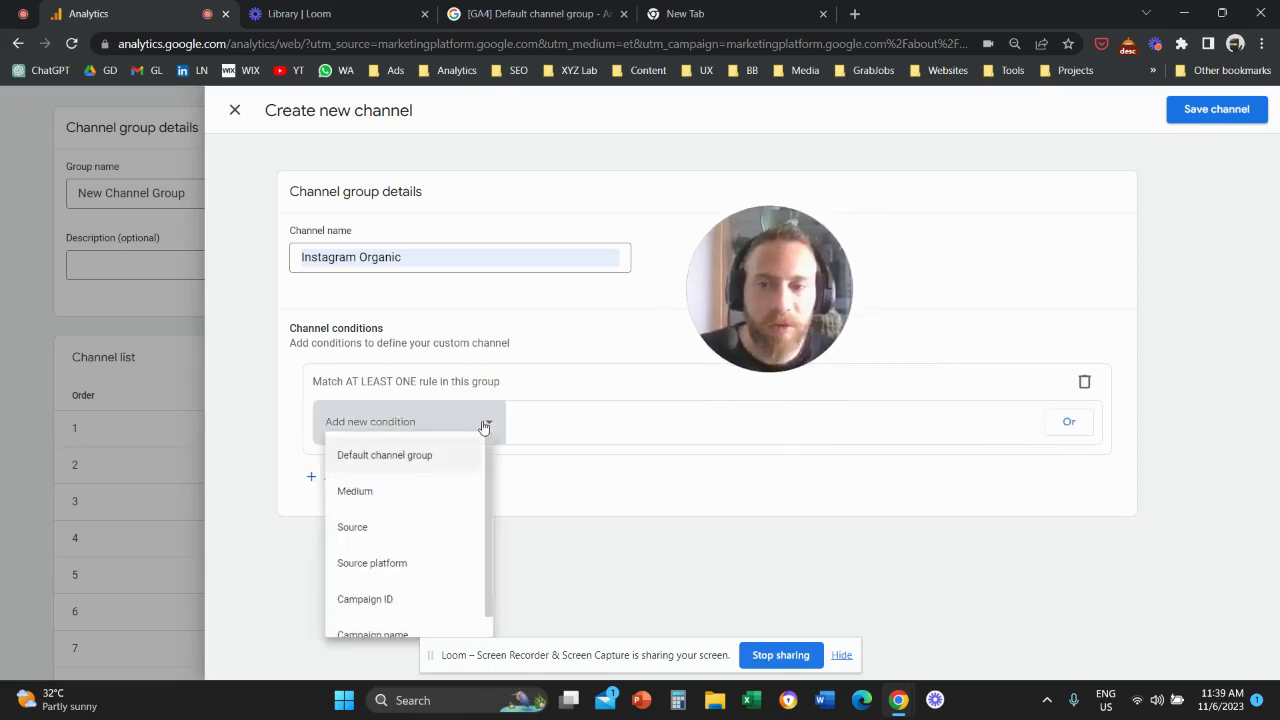
{"action": "left_click", "coordinate": [445, 533]}
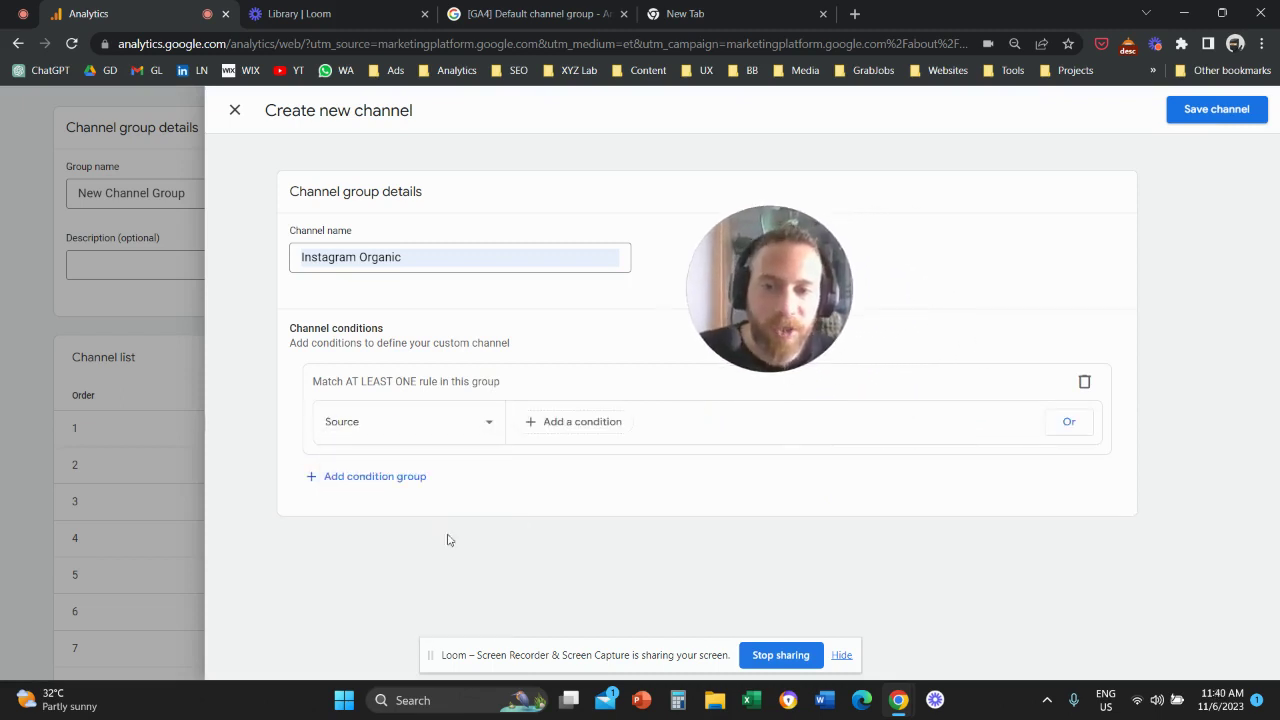
{"action": "left_click", "coordinate": [606, 421]}
{"action": "left_click", "coordinate": [655, 463]}
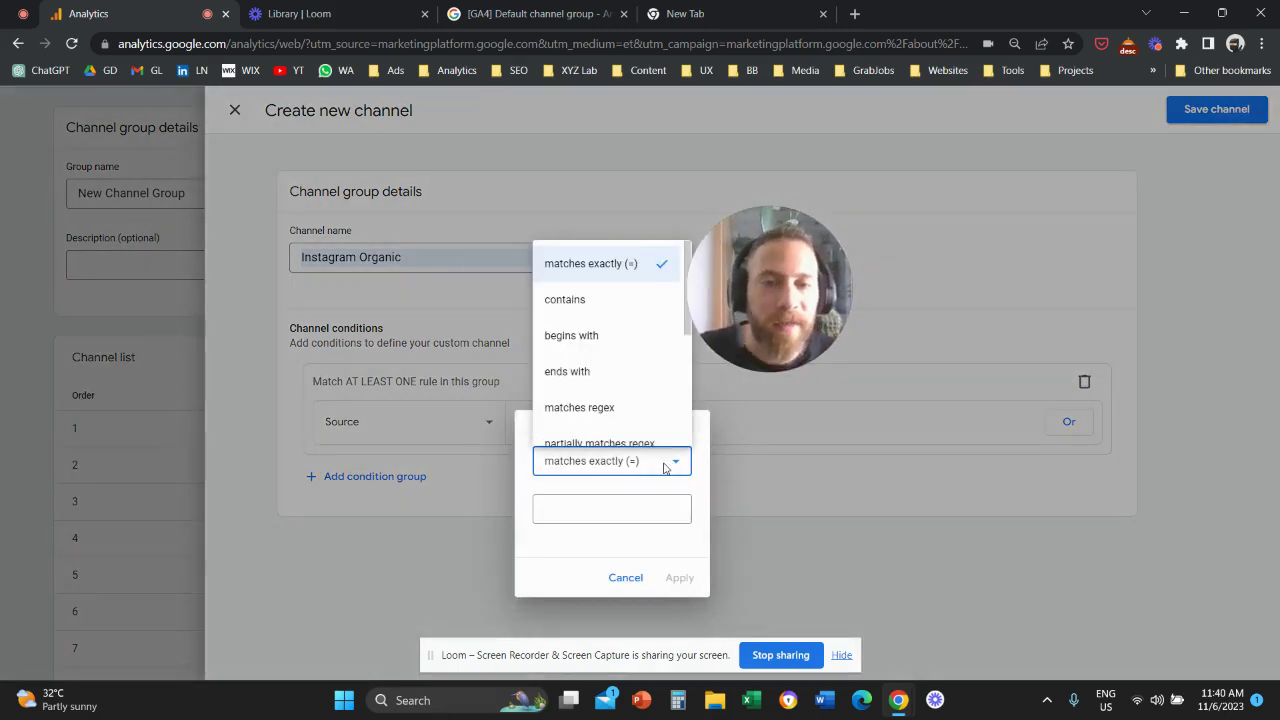
{"action": "left_click", "coordinate": [655, 470]}
{"action": "left_click", "coordinate": [582, 514]}
{"action": "type", "text": "instg"}
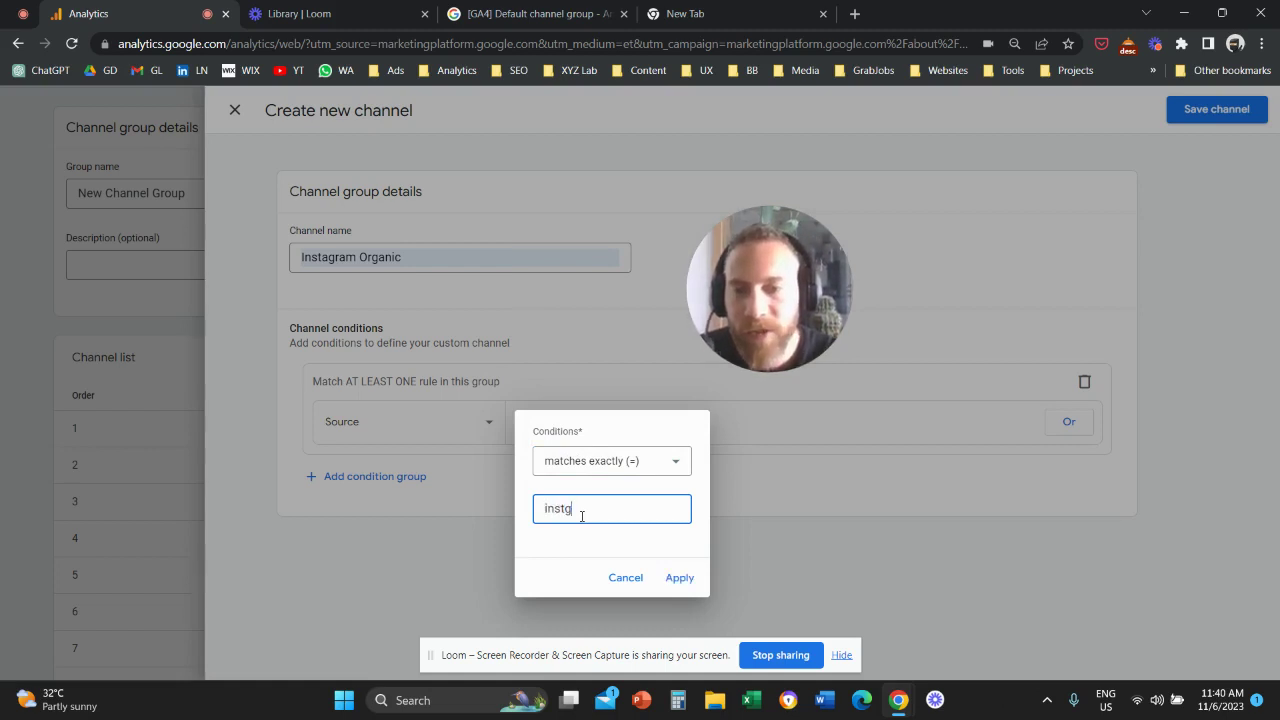
{"action": "key", "text": "BackSpace"}
{"action": "type", "text": "agram"}
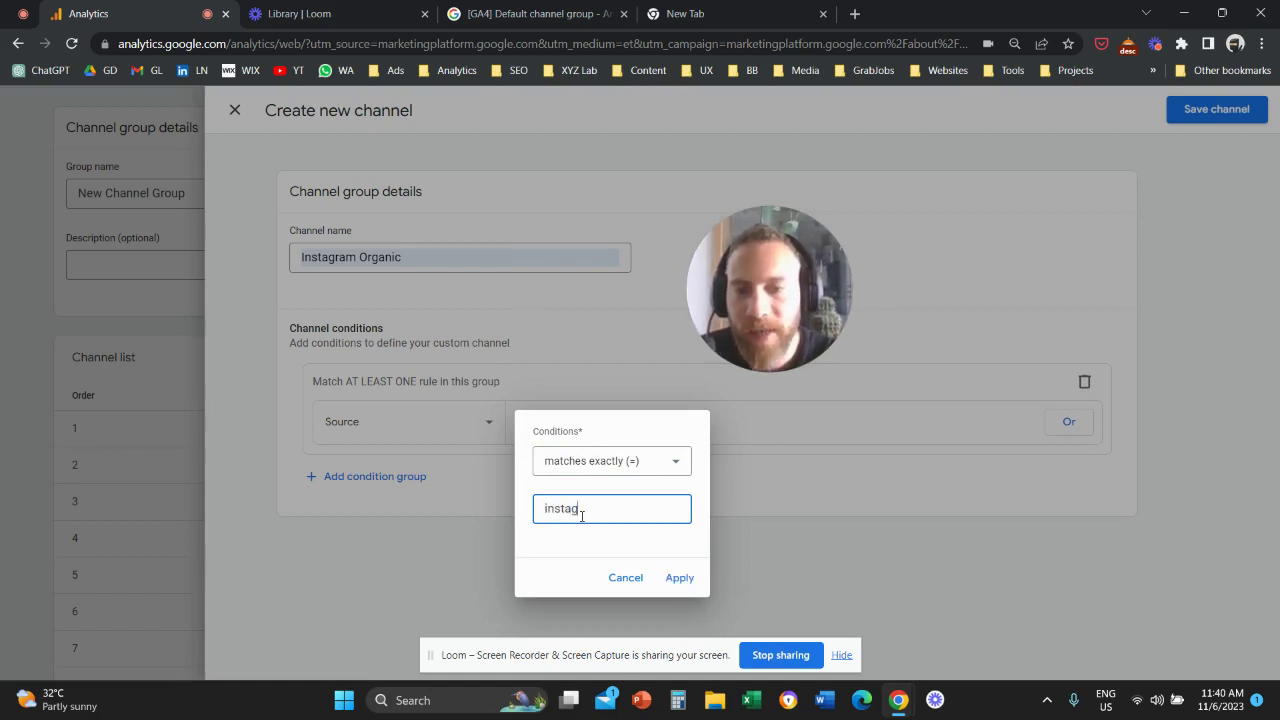
{"action": "left_click", "coordinate": [680, 577]}
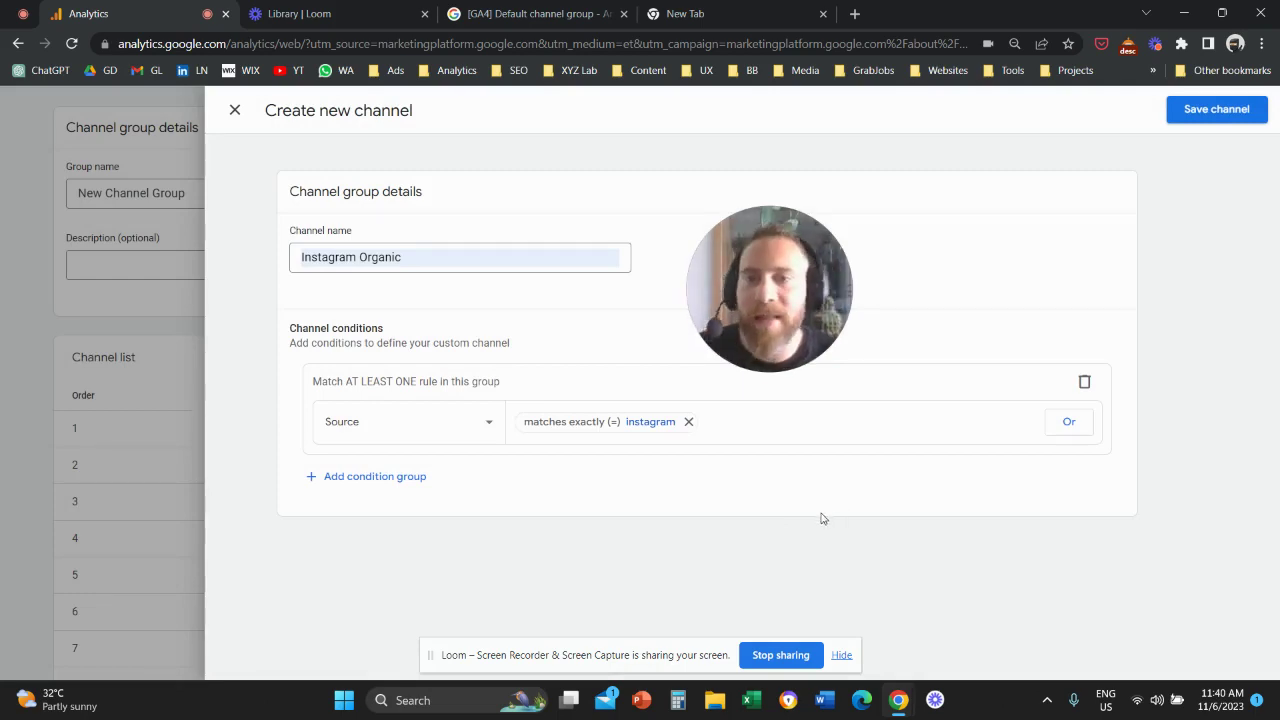
{"action": "left_click", "coordinate": [1215, 112]}
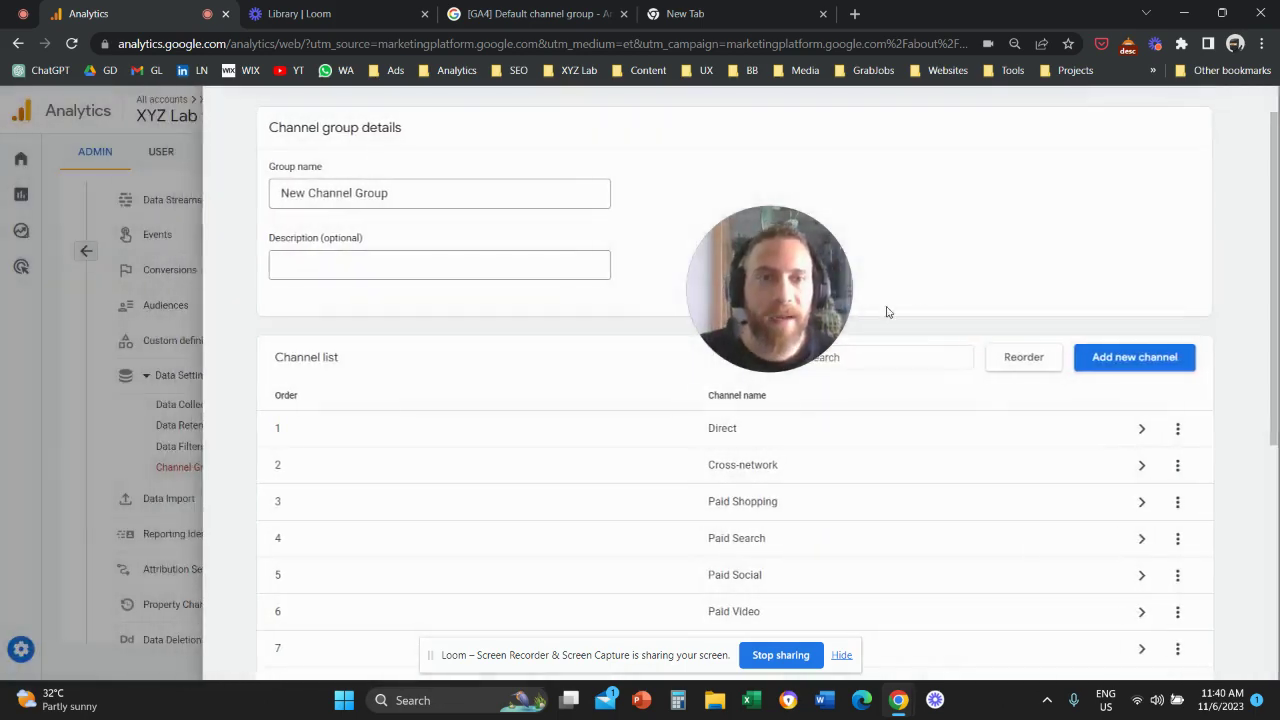
- Review the channel list and start a test channel named 'etst'
{"action": "scroll", "coordinate": [813, 462], "scroll_direction": "down", "scroll_amount": 5}
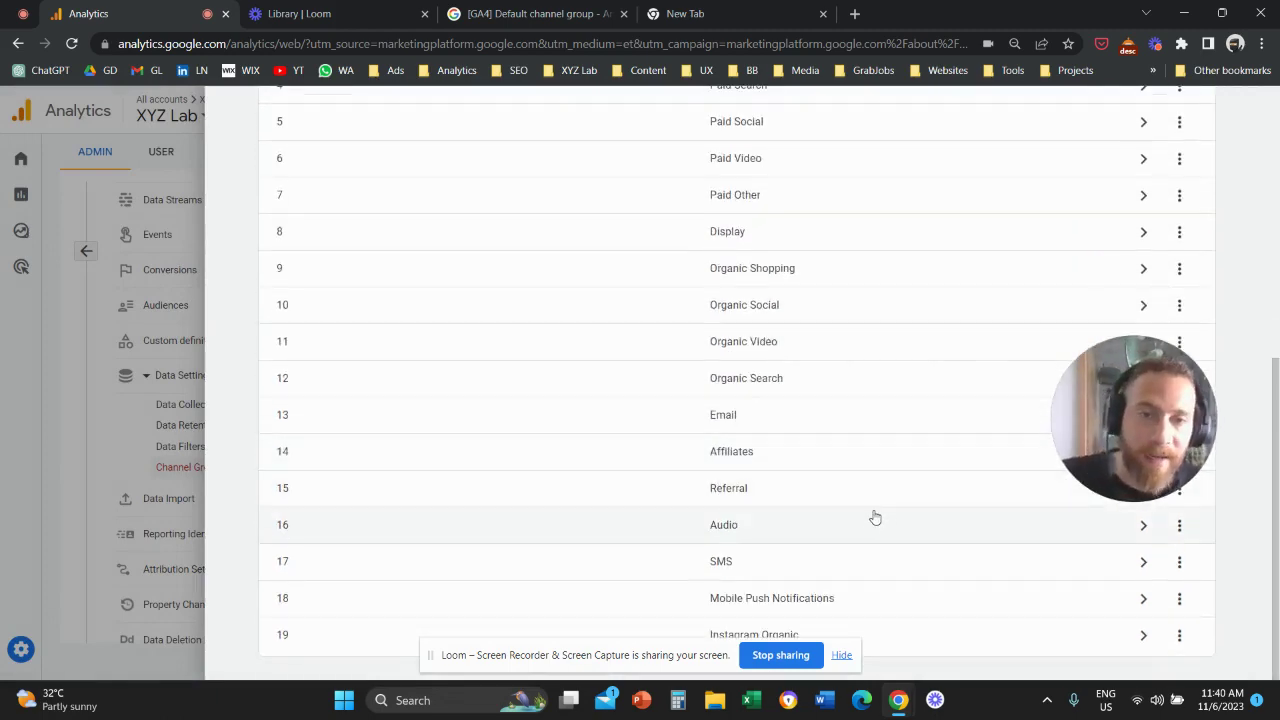
{"action": "scroll", "coordinate": [874, 517], "scroll_direction": "up", "scroll_amount": 5}
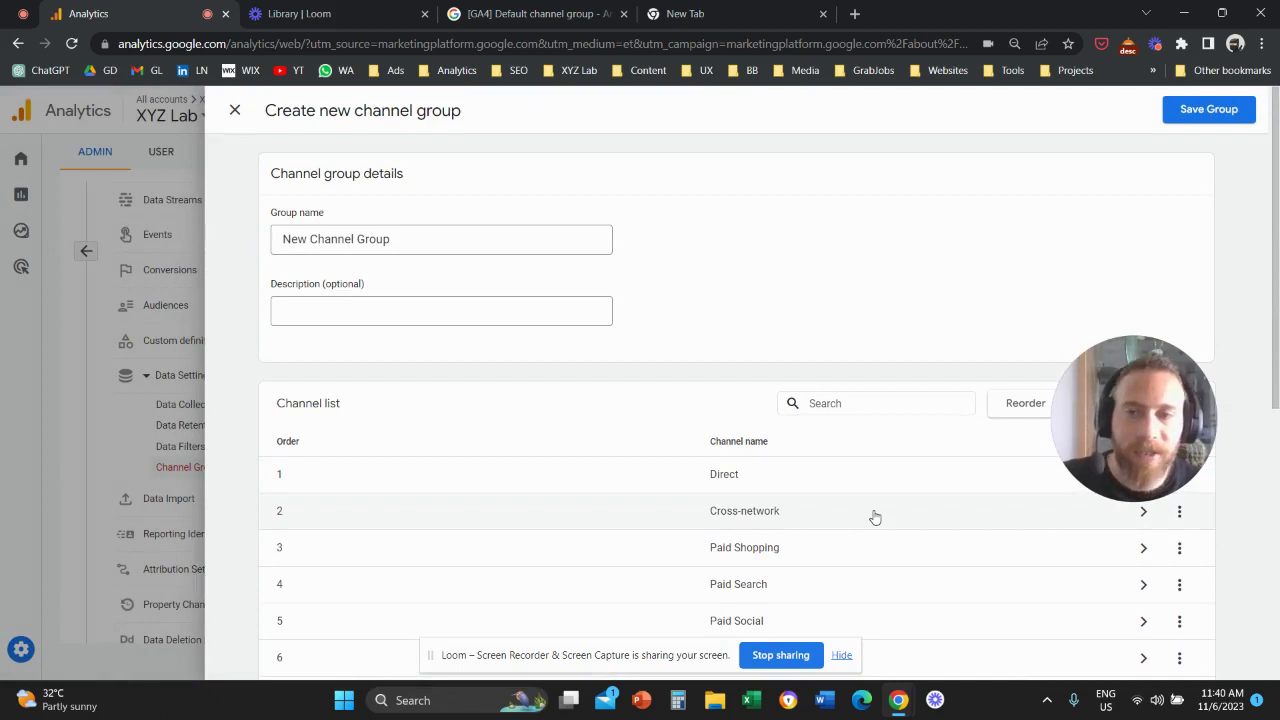
{"action": "left_click_drag", "start_coordinate": [1155, 430], "coordinate": [953, 380]}
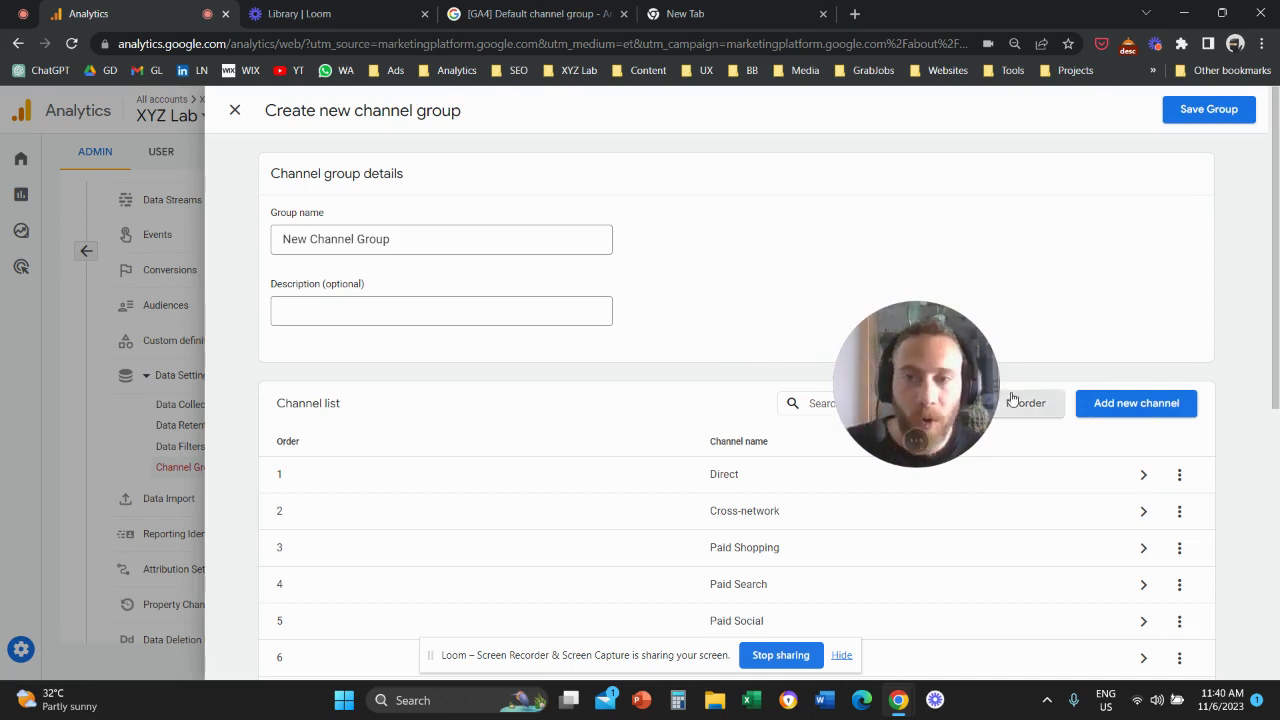
{"action": "left_click_drag", "start_coordinate": [899, 398], "coordinate": [920, 408]}
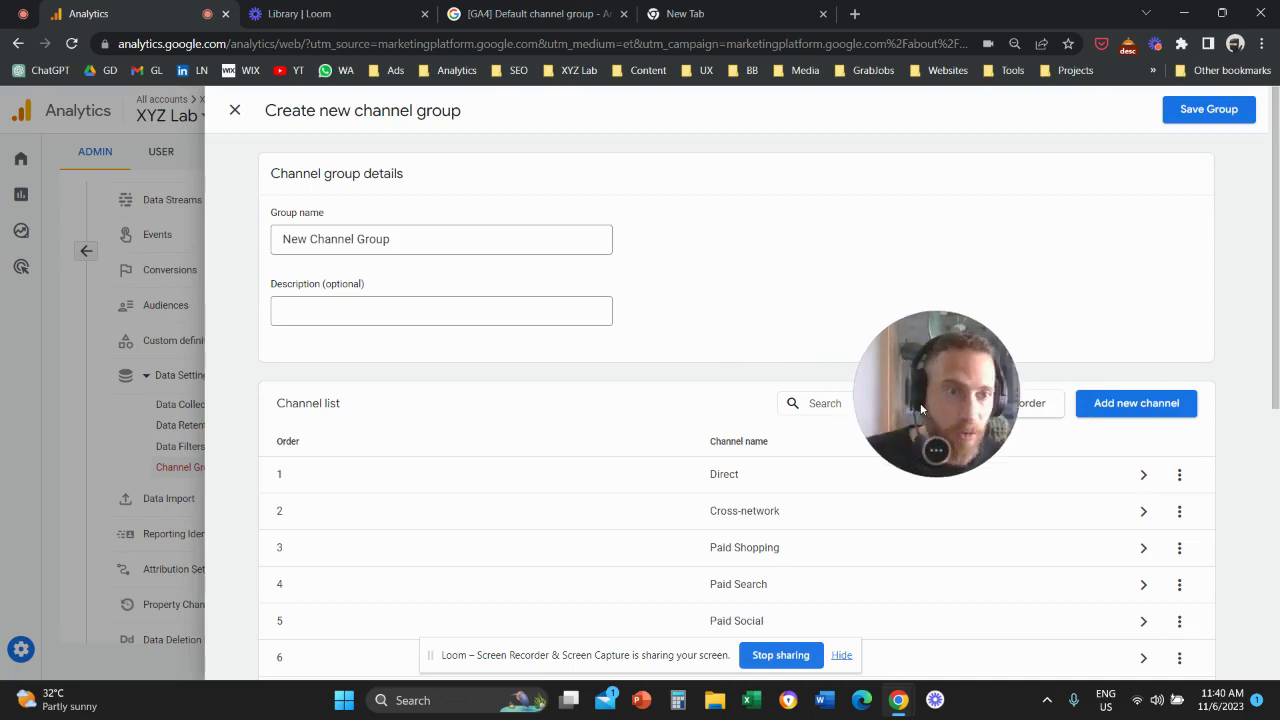
{"action": "left_click", "coordinate": [1118, 405]}
{"action": "left_click", "coordinate": [469, 258]}
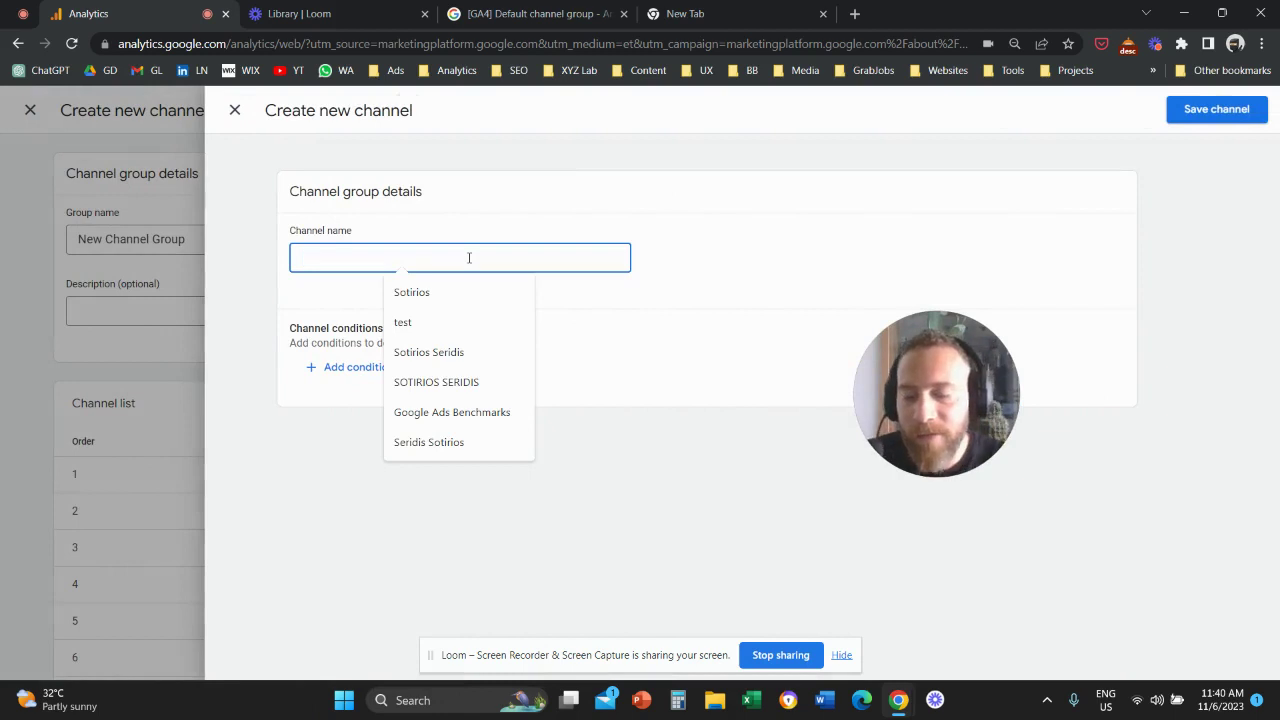
{"action": "type", "text": "etst"}
- Add an empty condition group to the test channel, then discard it unsaved
{"action": "left_click", "coordinate": [389, 368]}
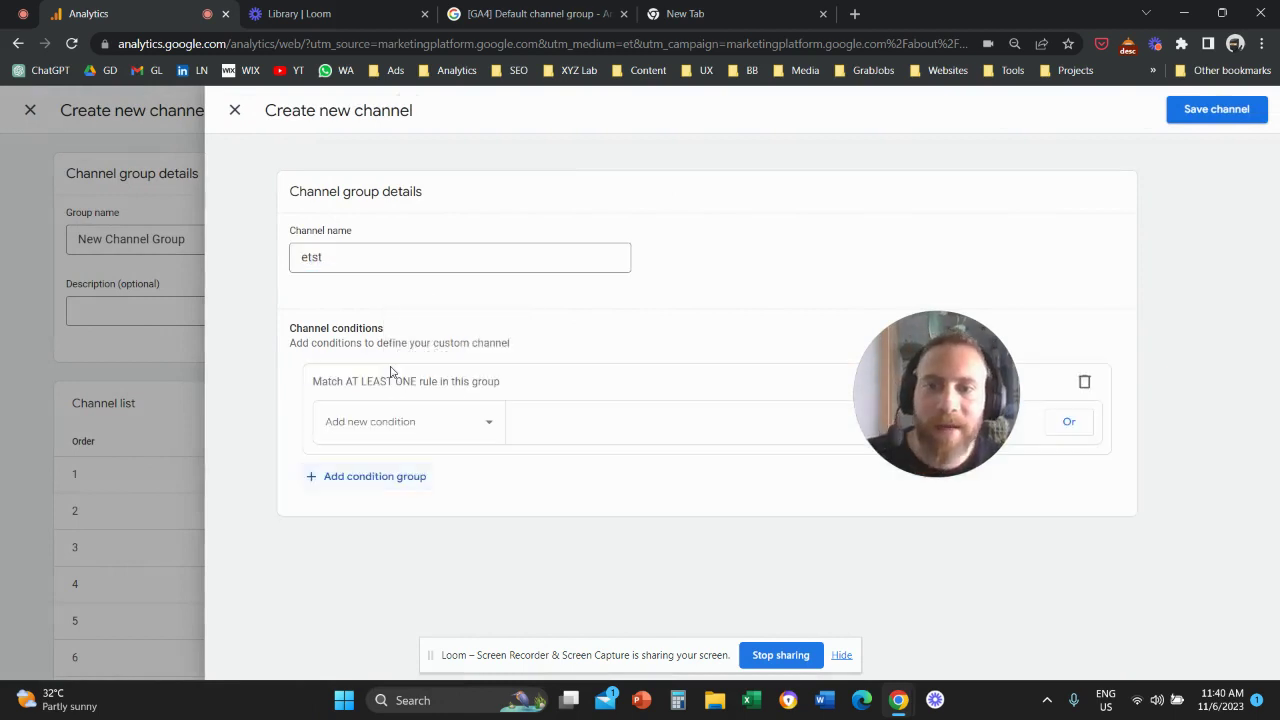
{"action": "left_click", "coordinate": [456, 428]}
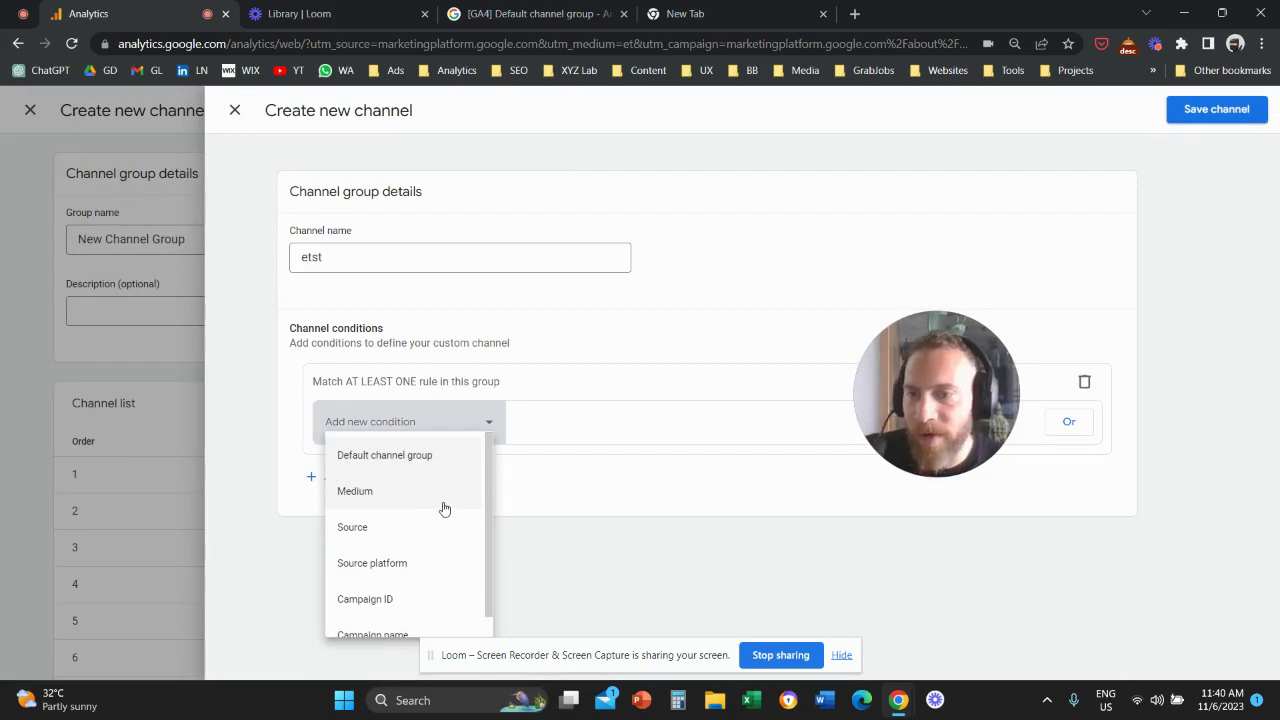
{"action": "scroll", "coordinate": [437, 532], "scroll_direction": "down", "scroll_amount": 1}
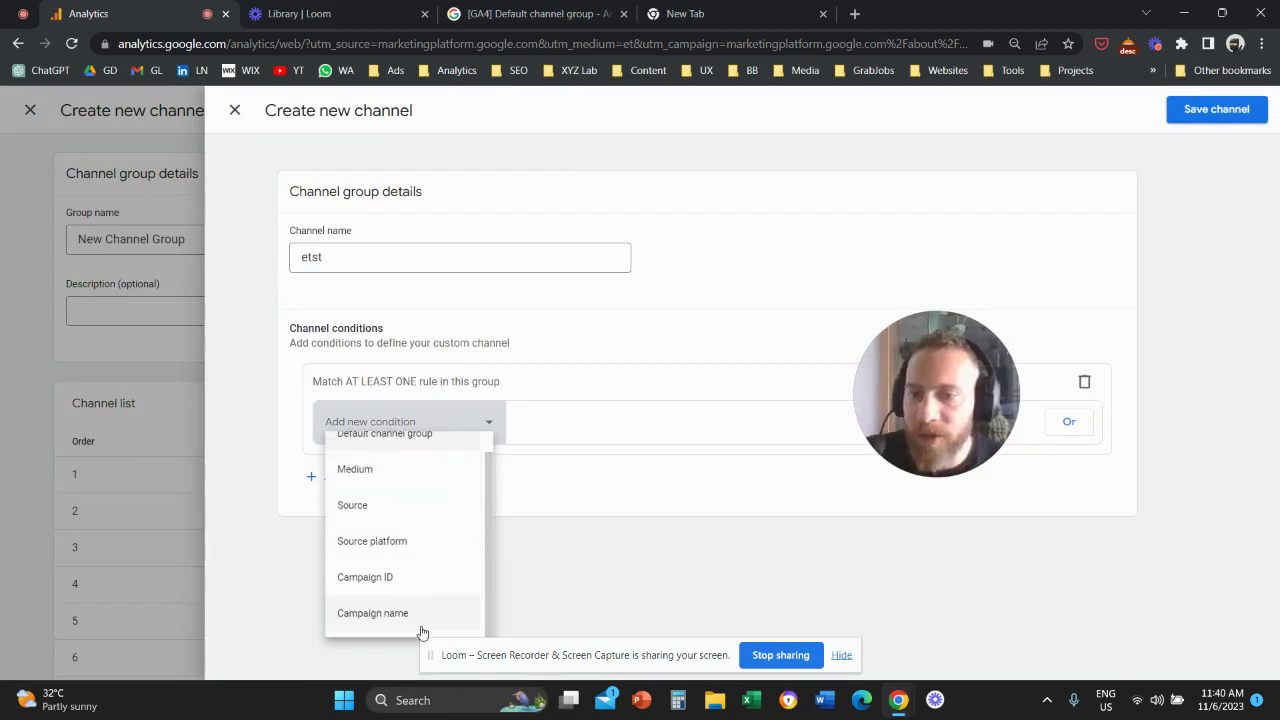
{"action": "left_click", "coordinate": [690, 532]}
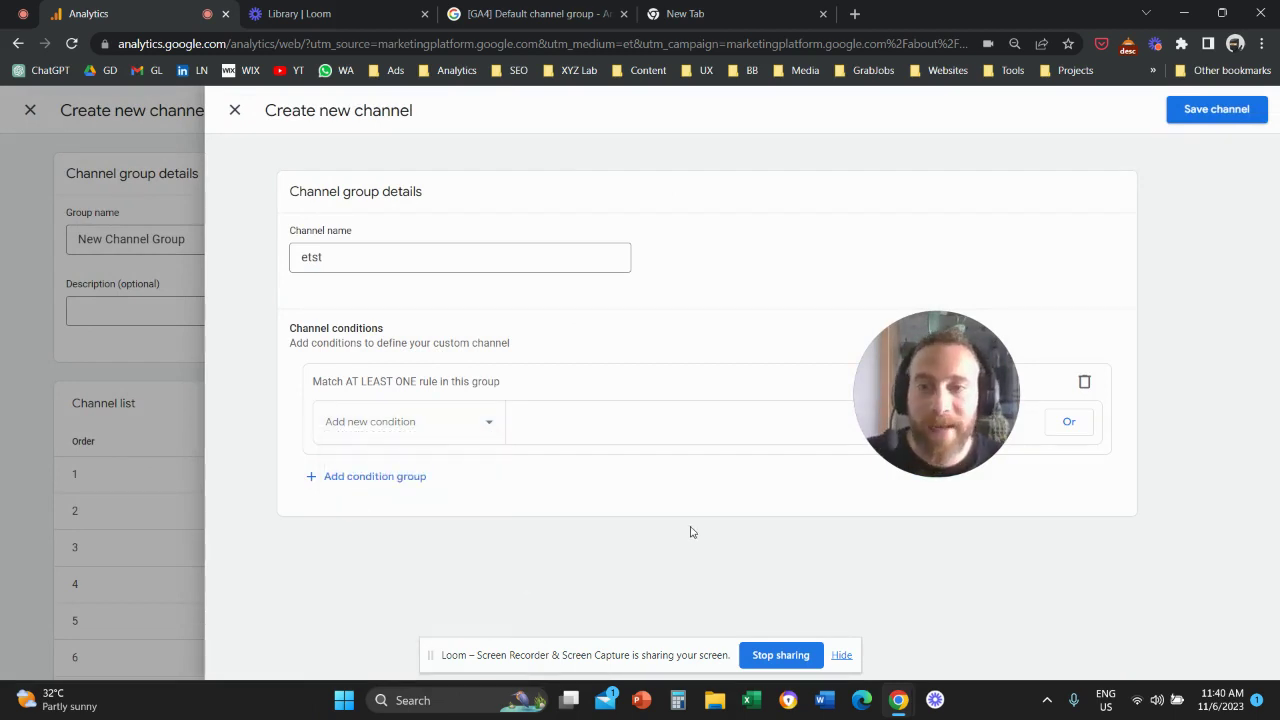
{"action": "left_click", "coordinate": [236, 111]}
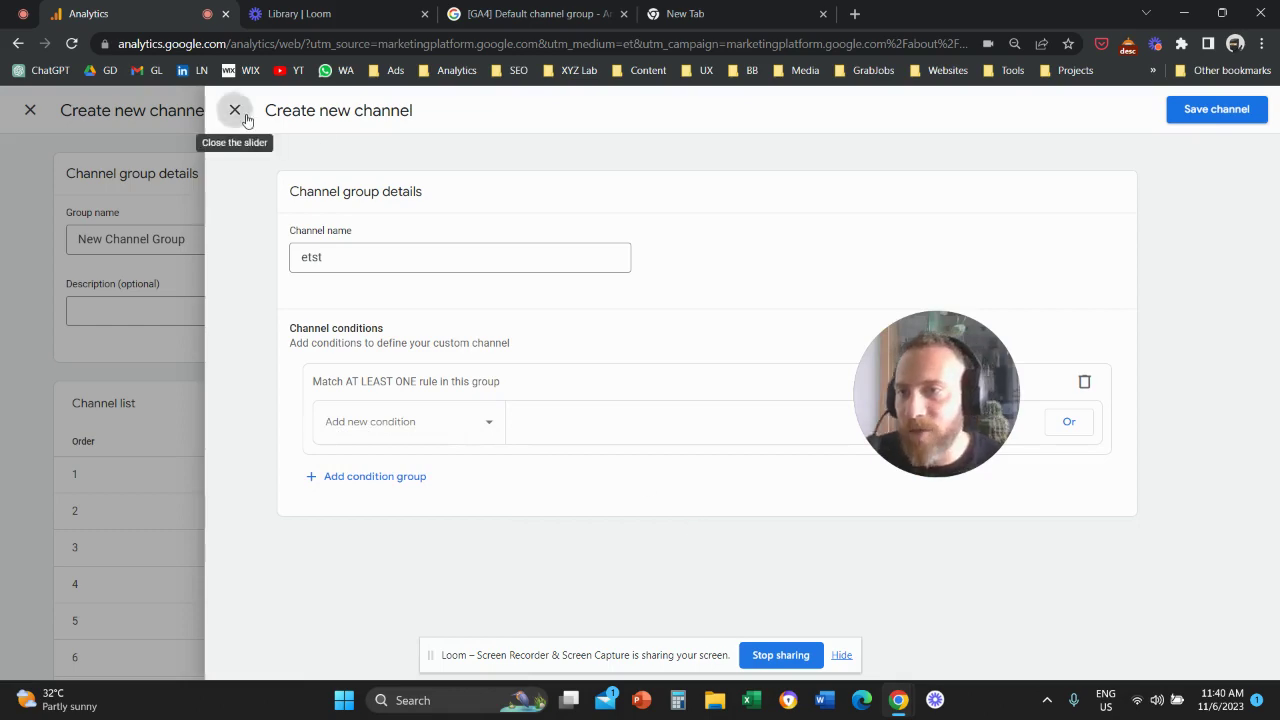
- Discard the unsaved group and start a new channel group named New Channel Grouping
{"action": "left_click", "coordinate": [237, 112]}
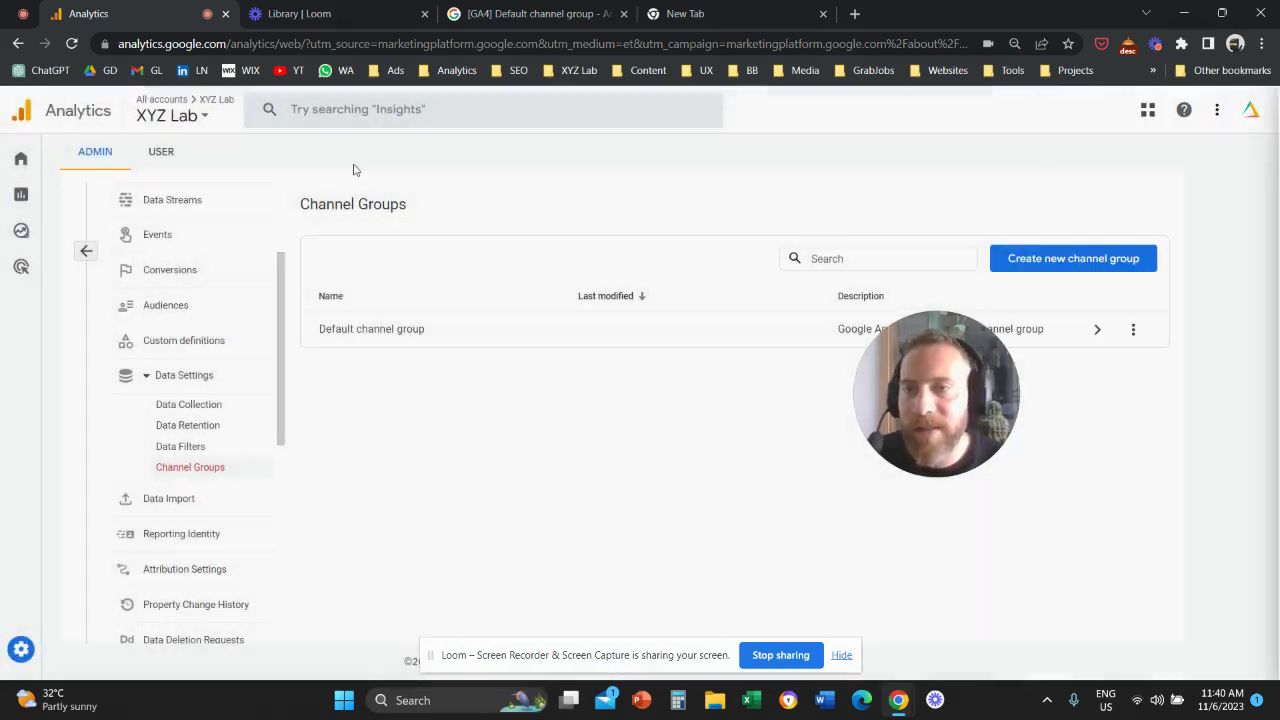
{"action": "left_click", "coordinate": [1104, 262]}
{"action": "left_click", "coordinate": [437, 237]}
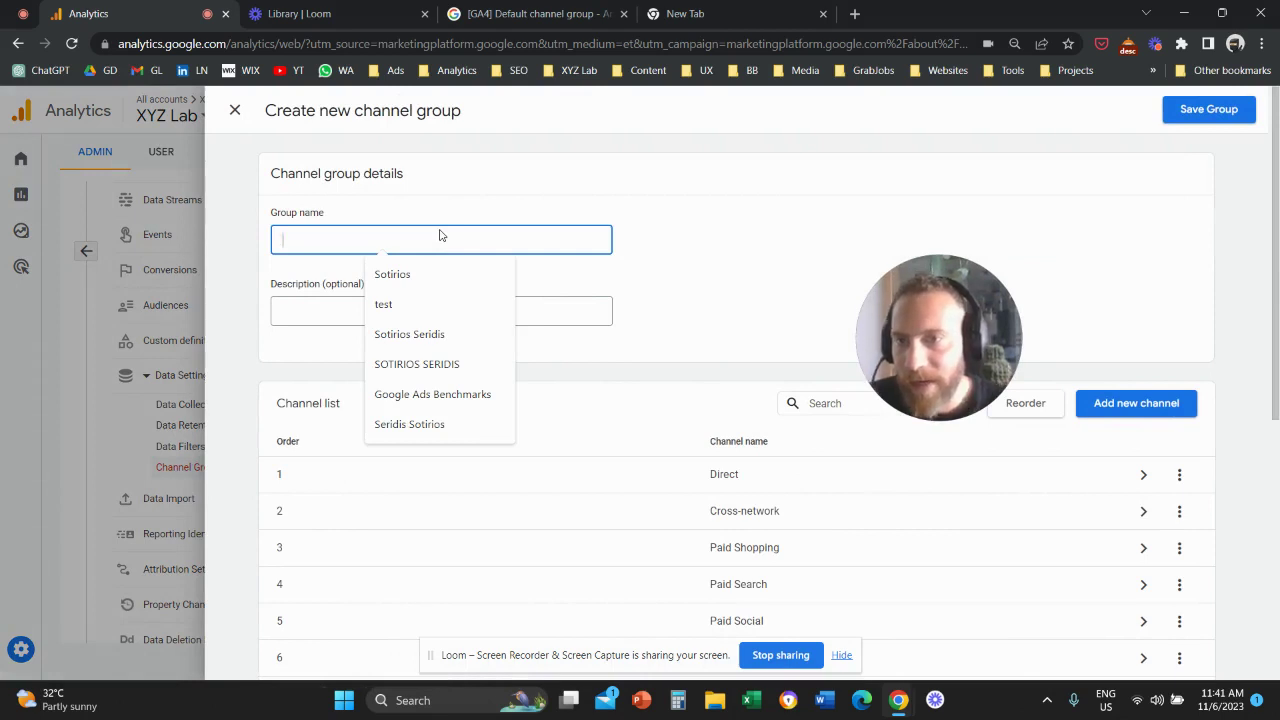
{"action": "type", "text": "New "}
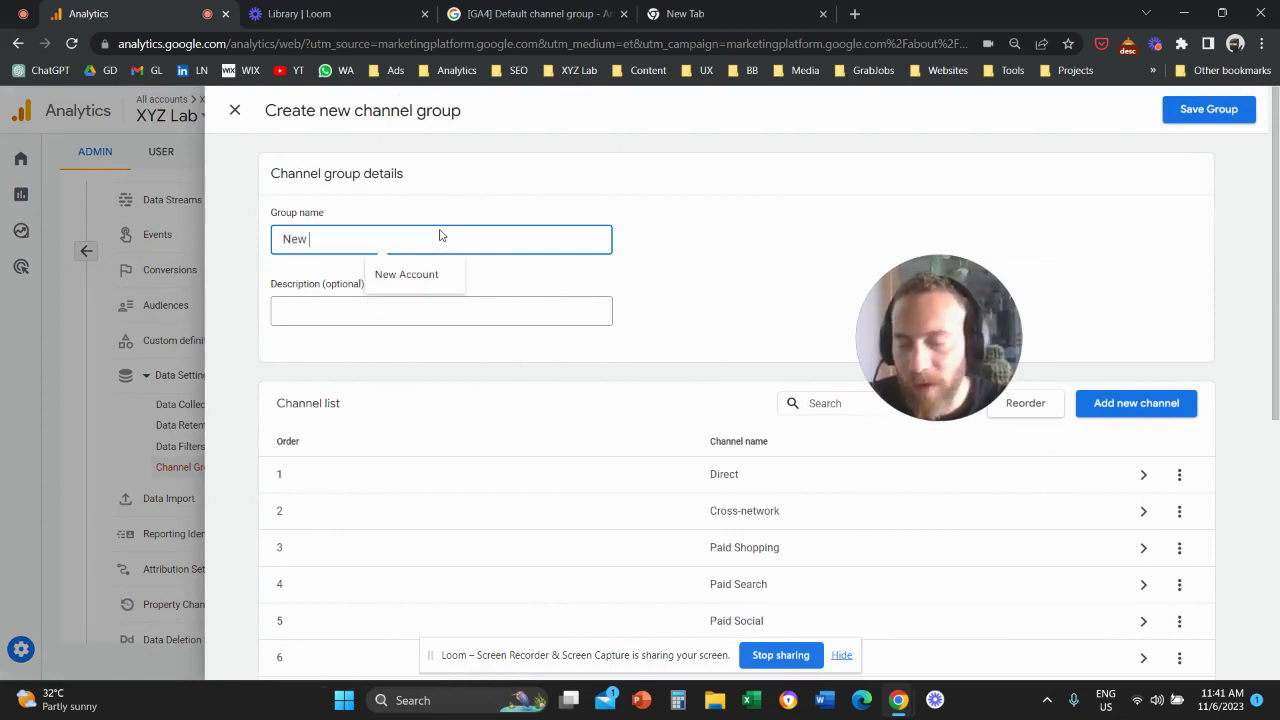
{"action": "type", "text": "Channel Gr"}
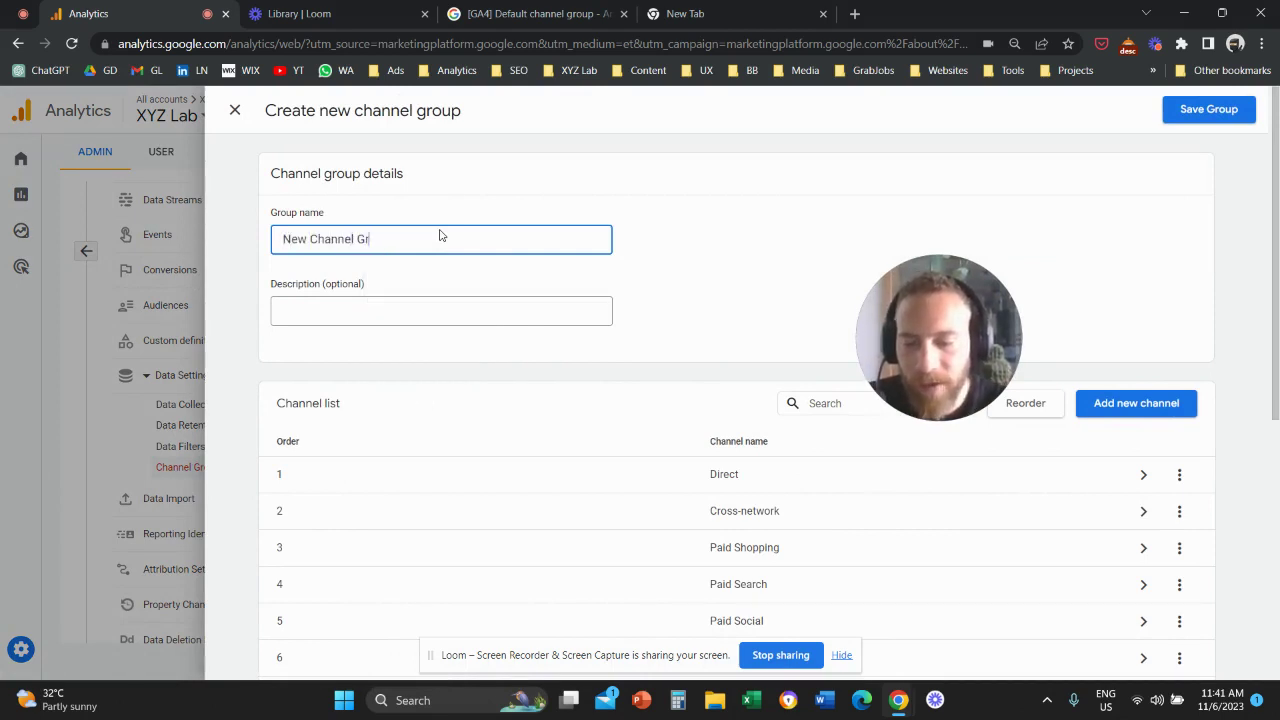
{"action": "type", "text": "ouping"}
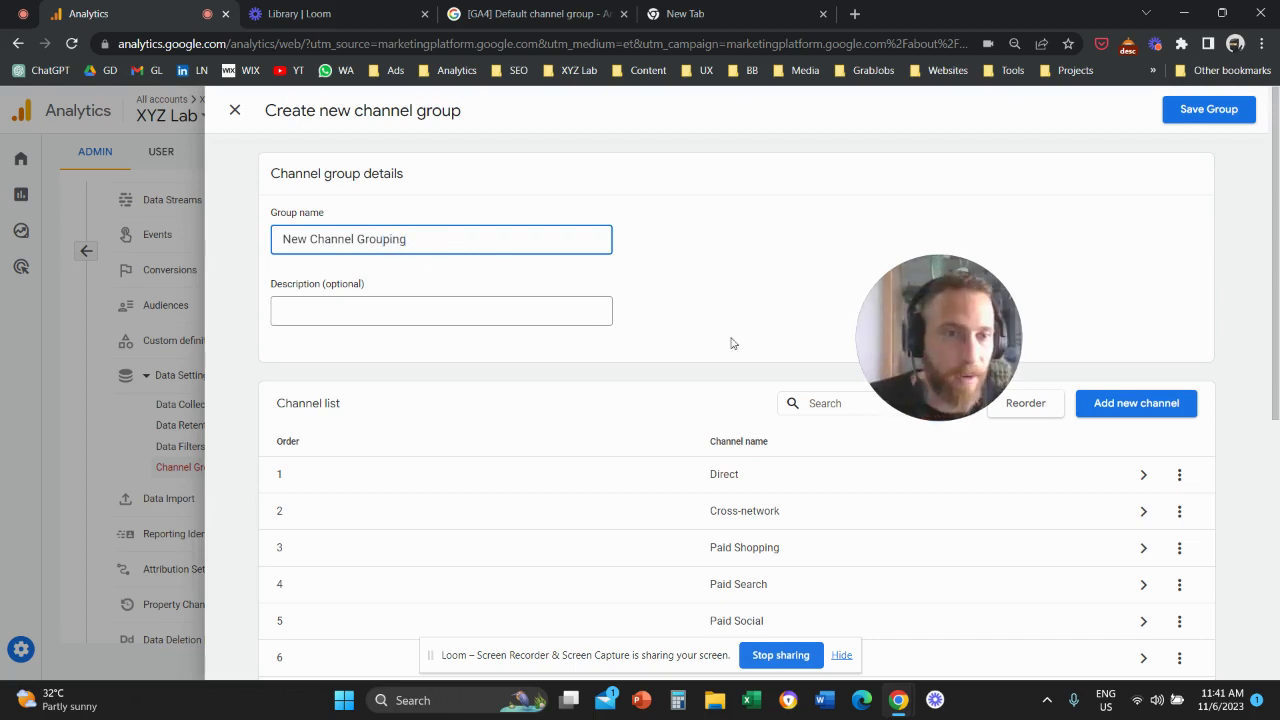
{"action": "left_click_drag", "start_coordinate": [918, 347], "coordinate": [961, 442]}
- Add a channel named 'Instagram Organic' from the name suggestion
{"action": "left_click", "coordinate": [1136, 403]}
{"action": "left_click", "coordinate": [522, 258]}
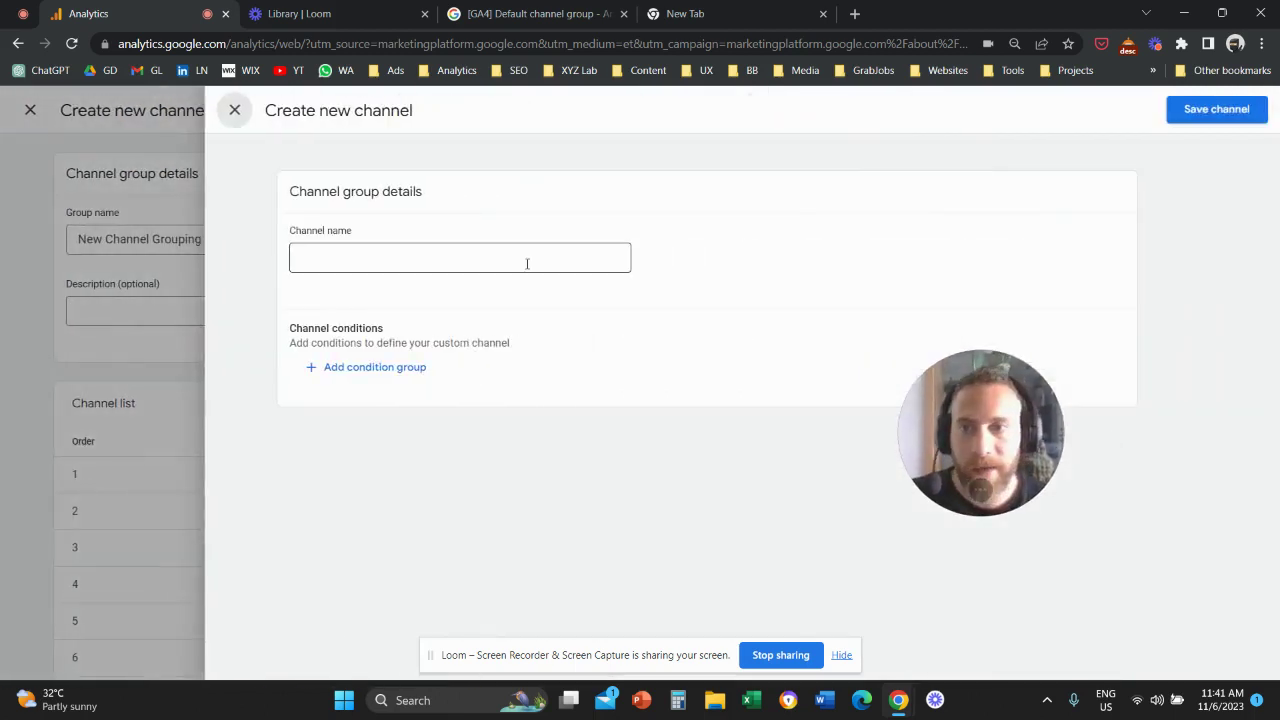
{"action": "type", "text": "Instagram Organic"}
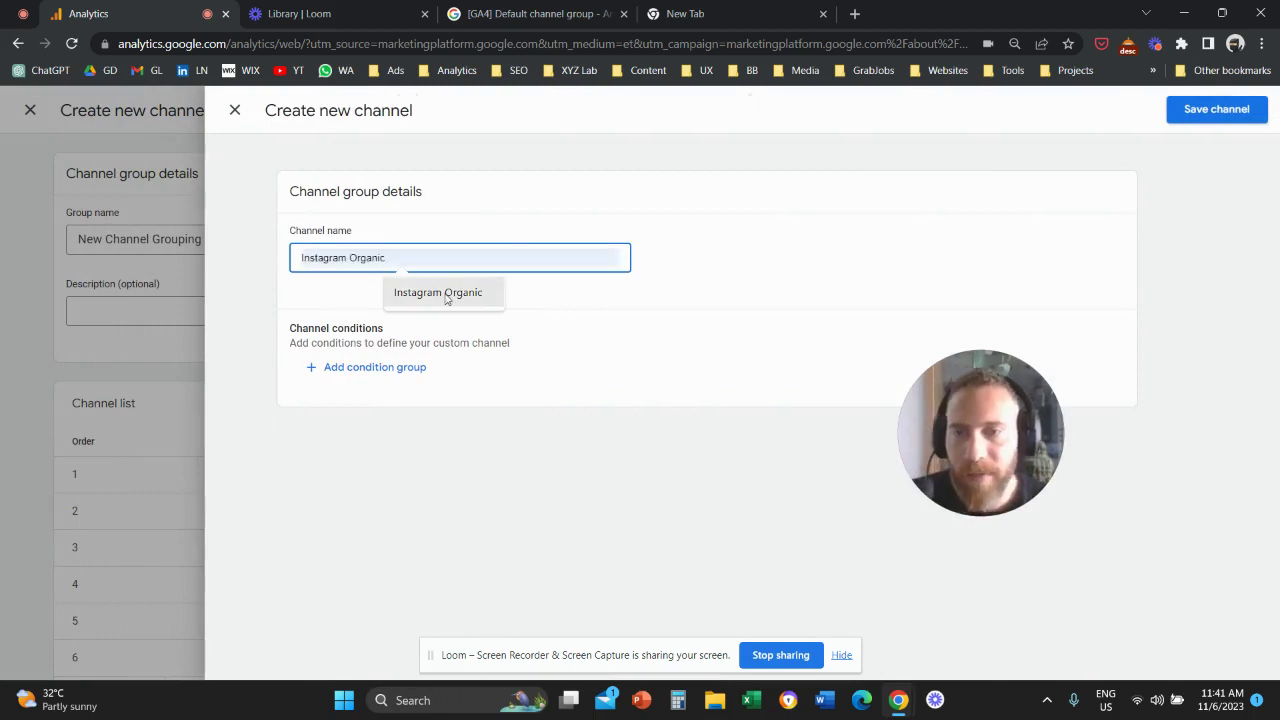
{"action": "left_click", "coordinate": [446, 298]}
- Apply a condition group with Source matches exactly 'instagram'
{"action": "left_click", "coordinate": [374, 367]}
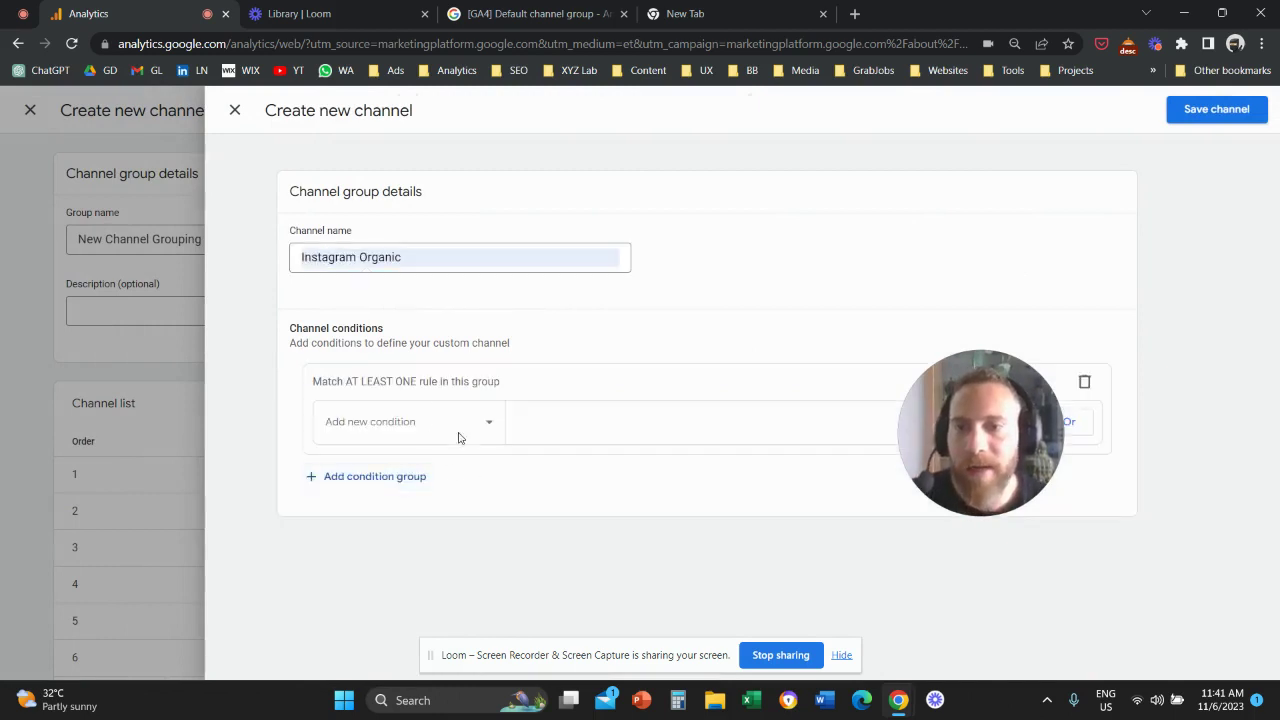
{"action": "left_click", "coordinate": [400, 421]}
{"action": "left_click", "coordinate": [400, 520]}
{"action": "left_click", "coordinate": [575, 425]}
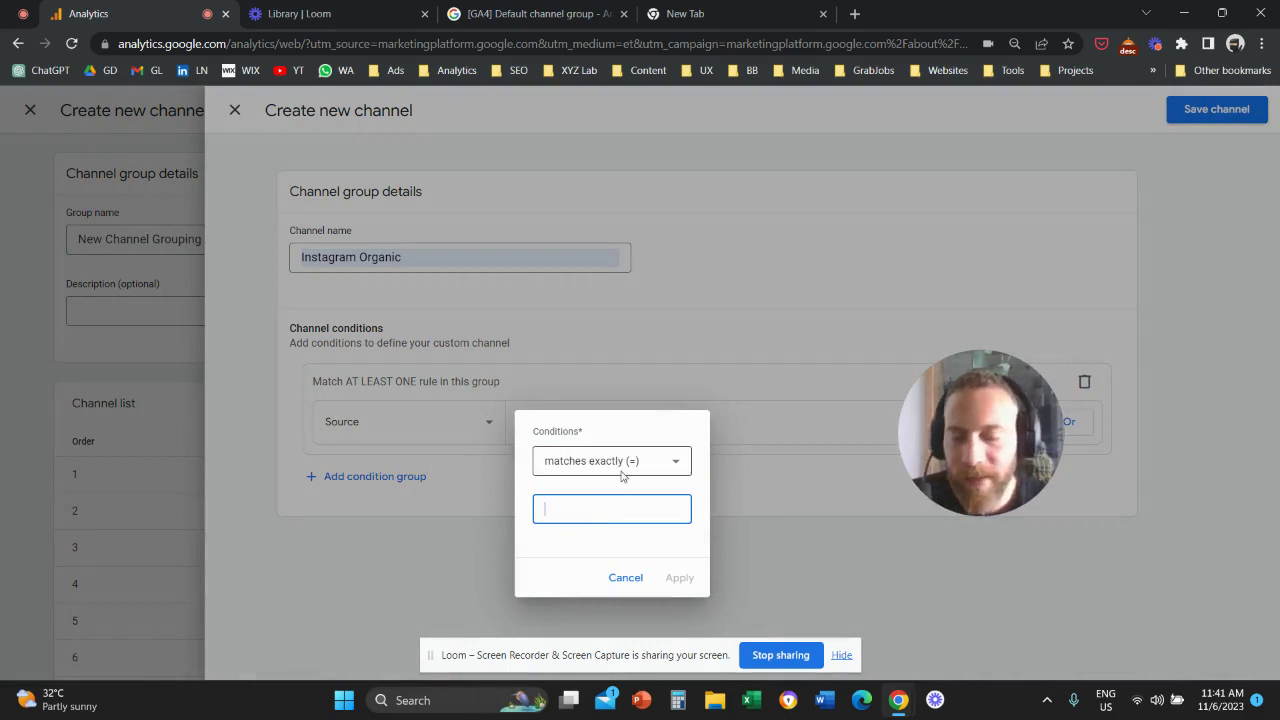
{"action": "type", "text": "instarg"}
{"action": "key", "text": "BackSpace"}
{"action": "key", "text": "BackSpace"}
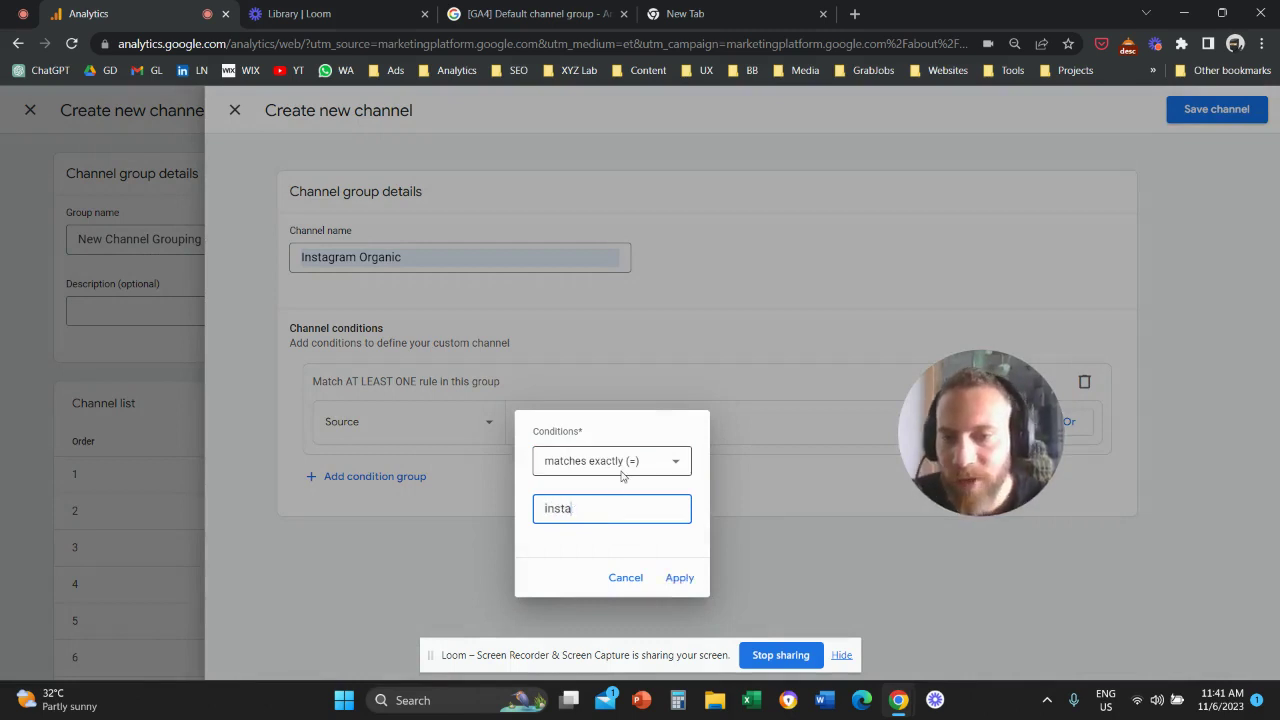
{"action": "type", "text": "gram"}
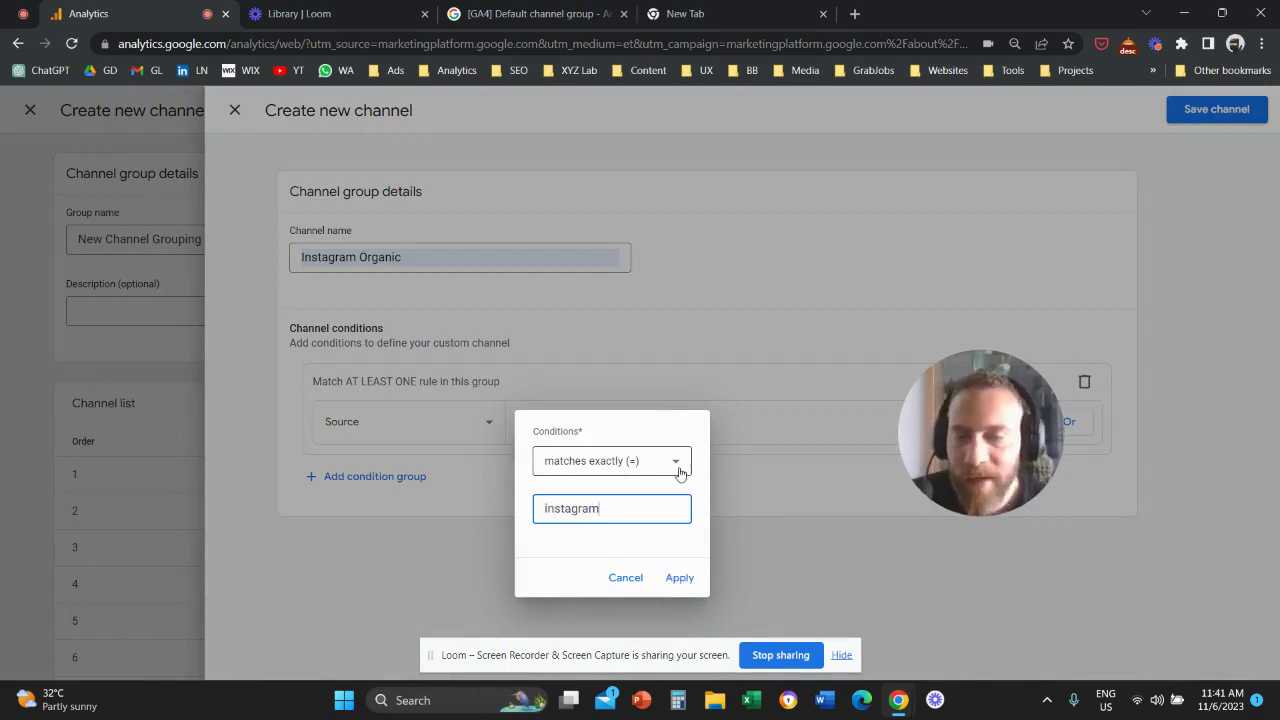
{"action": "left_click", "coordinate": [682, 580]}
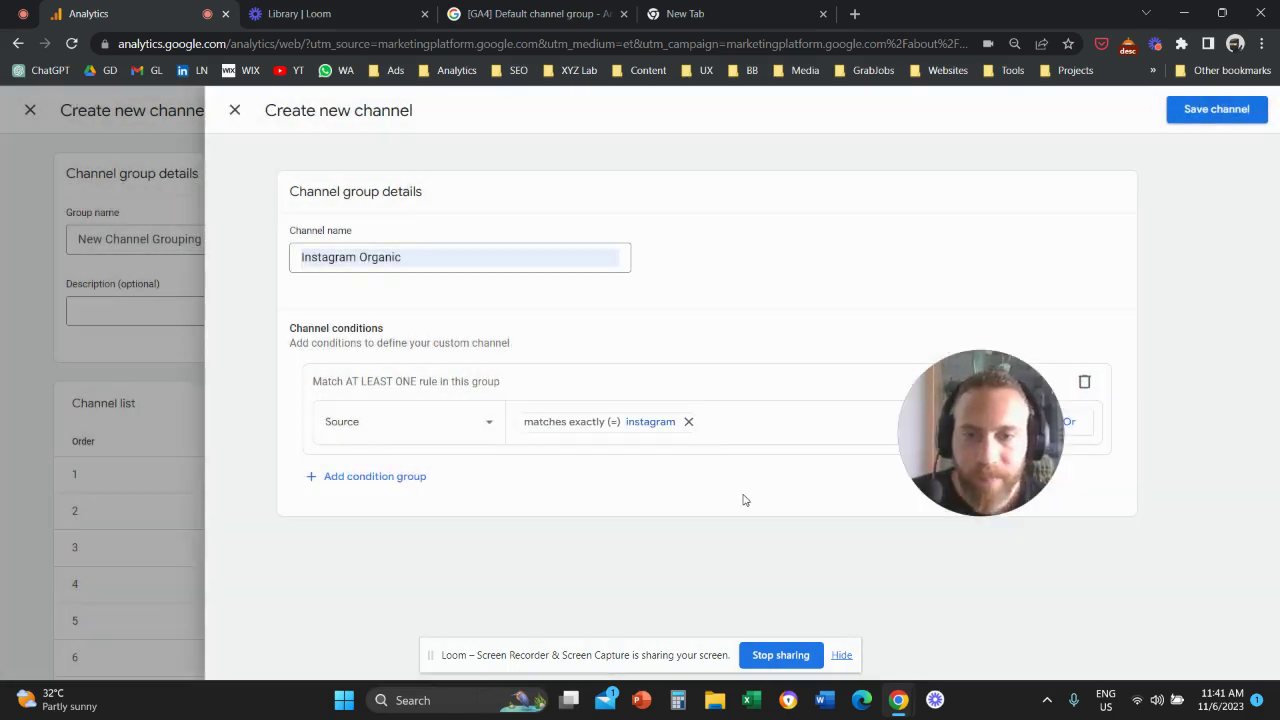
- Add an AND condition Medium matches exactly 'referral' and save the channel
{"action": "left_click", "coordinate": [412, 477]}
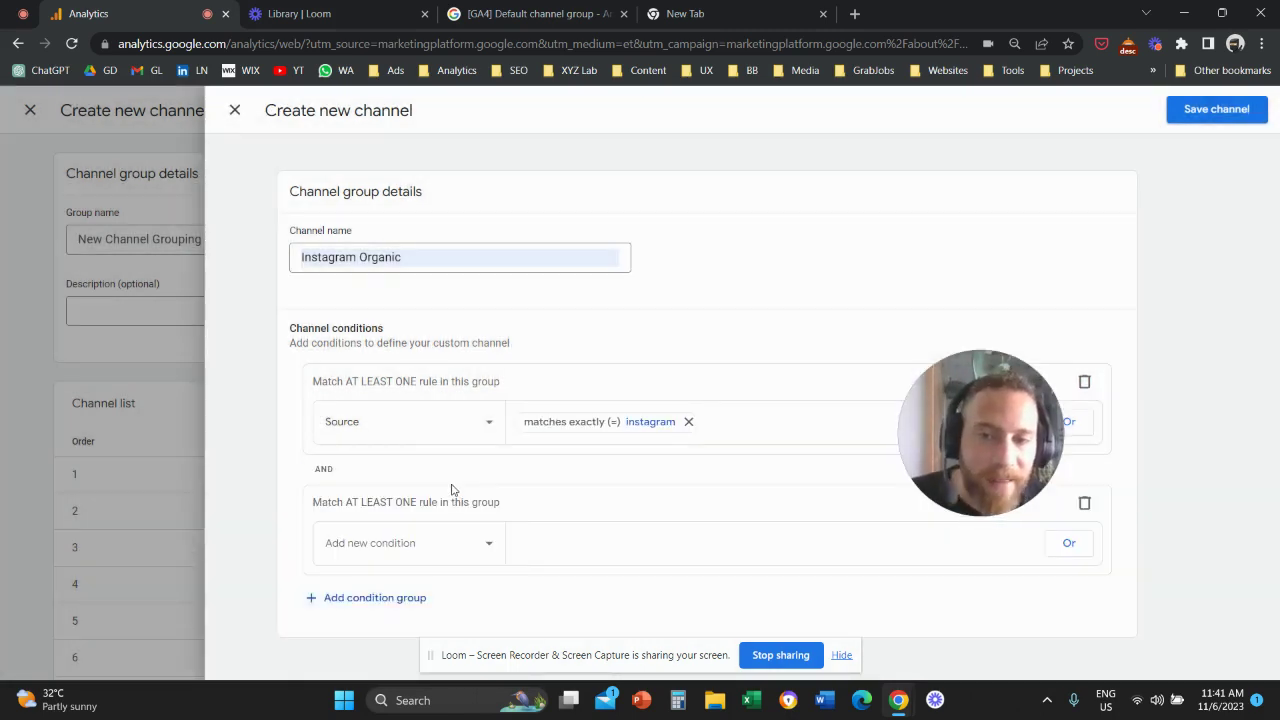
{"action": "left_click", "coordinate": [486, 550]}
{"action": "left_click", "coordinate": [380, 387]}
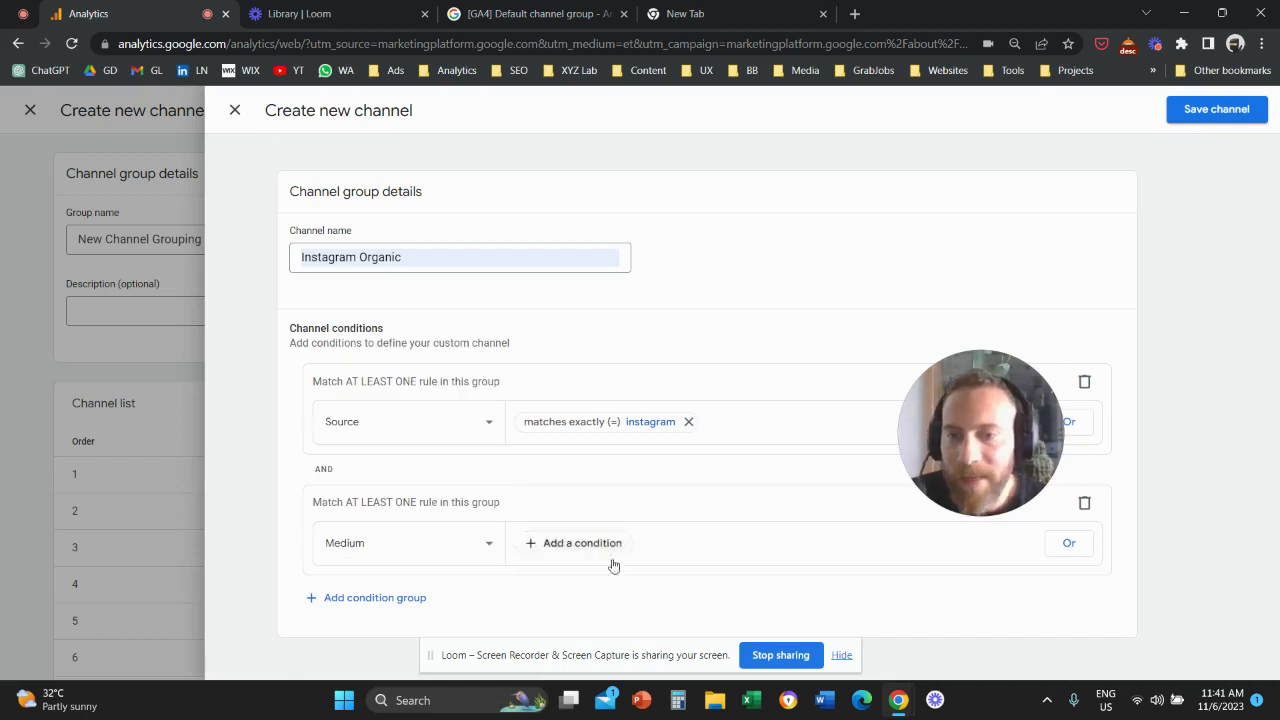
{"action": "left_click", "coordinate": [600, 546]}
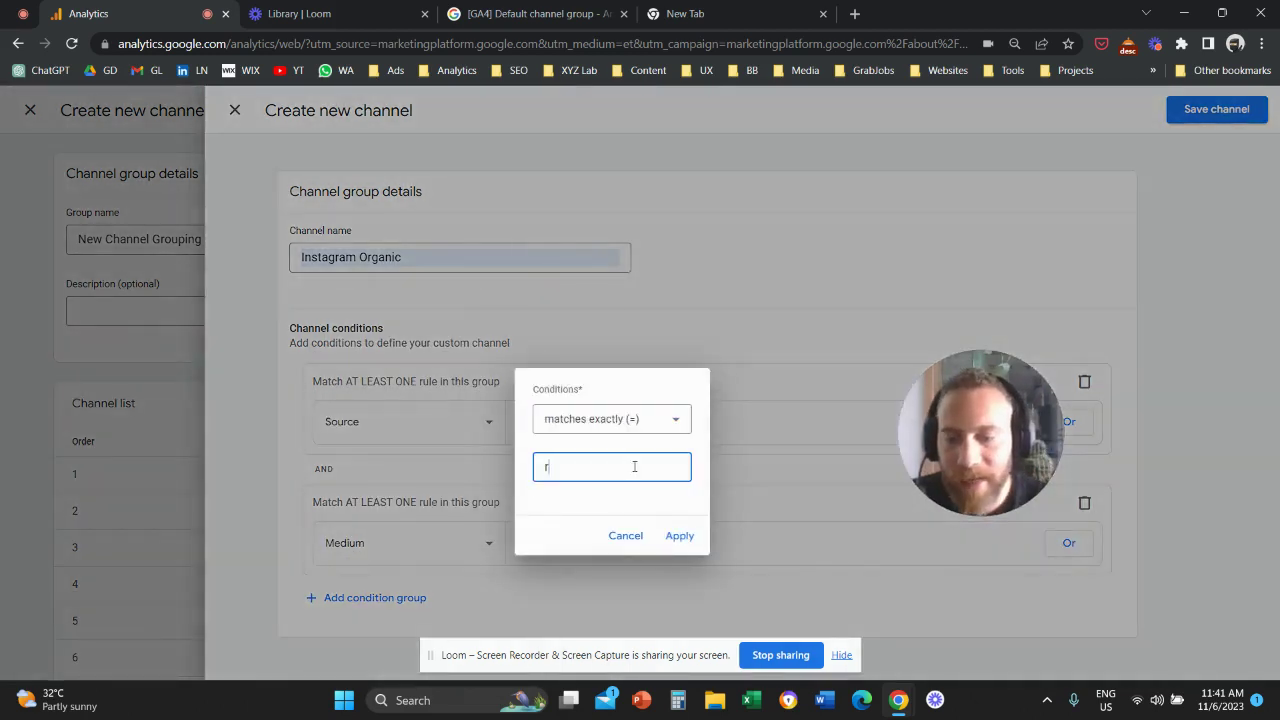
{"action": "left_click", "coordinate": [688, 538]}
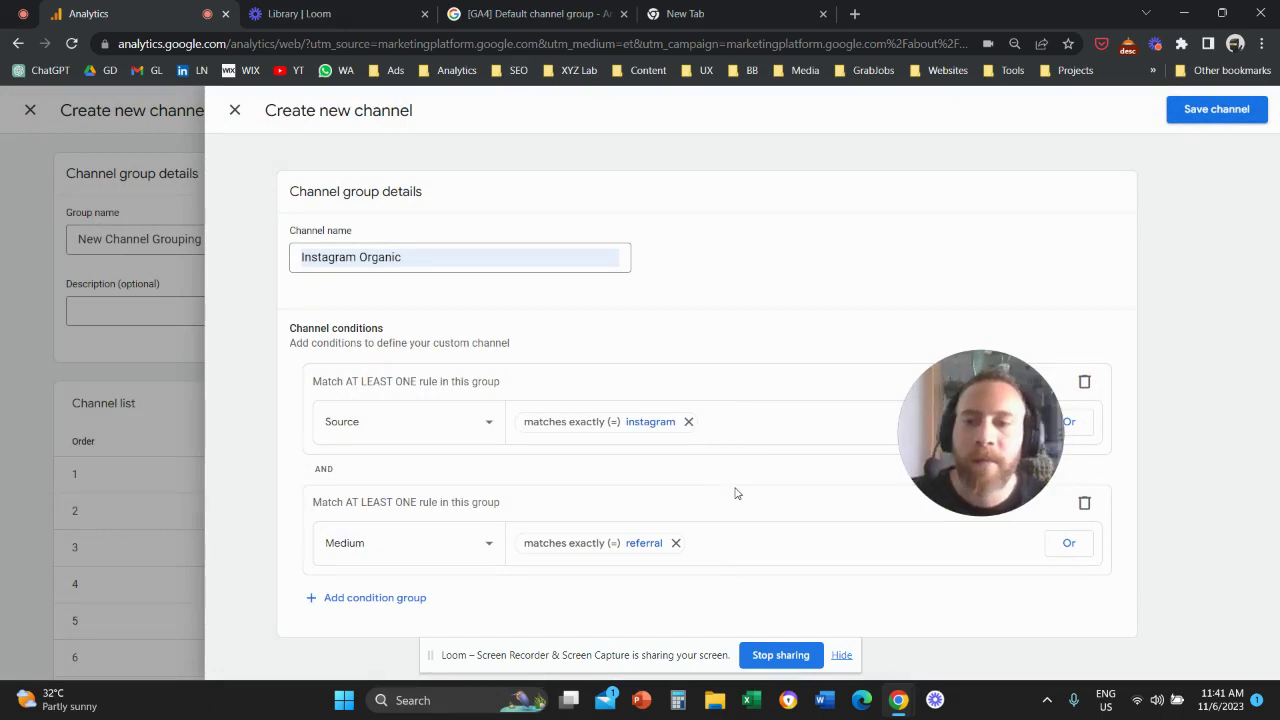
{"action": "left_click_drag", "start_coordinate": [1017, 429], "coordinate": [1012, 400]}
{"action": "left_click", "coordinate": [1242, 118]}
{"action": "scroll", "coordinate": [743, 397], "scroll_direction": "down", "scroll_amount": 5}
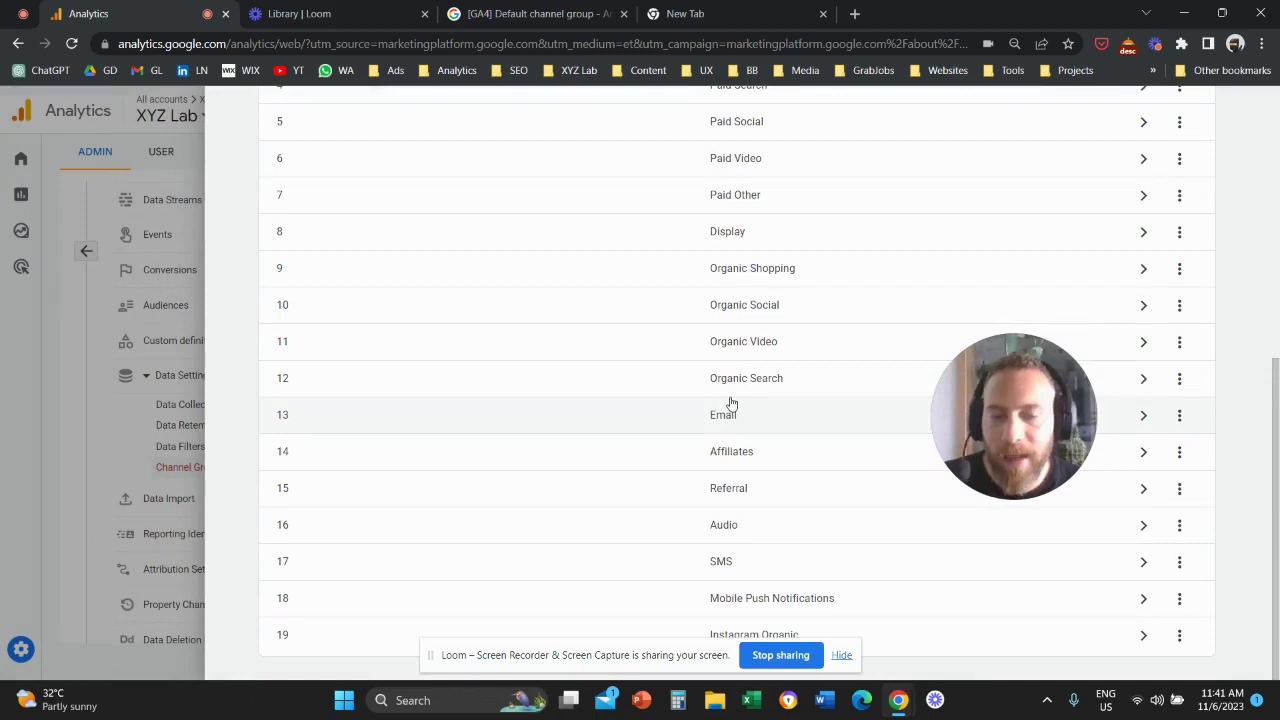
- Save the New Channel Grouping channel group
{"action": "scroll", "coordinate": [763, 510], "scroll_direction": "up", "scroll_amount": 5}
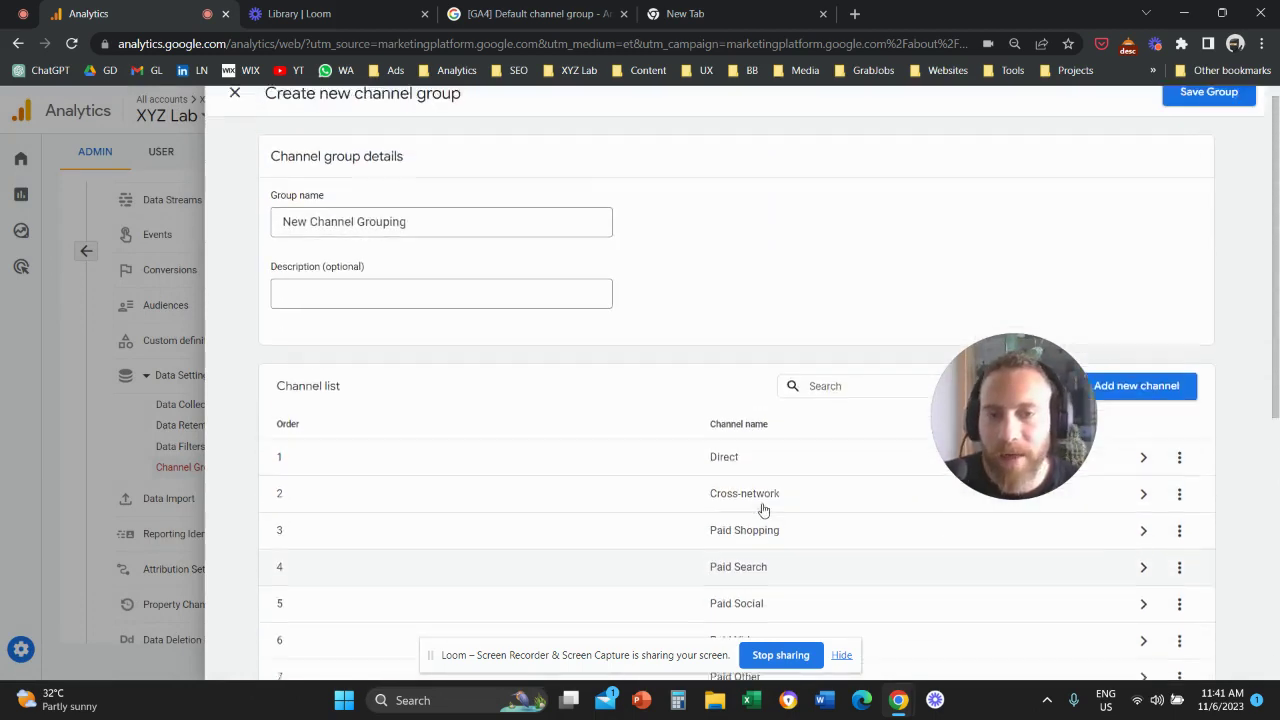
{"action": "scroll", "coordinate": [763, 510], "scroll_direction": "up", "scroll_amount": 1}
{"action": "left_click_drag", "start_coordinate": [985, 392], "coordinate": [975, 280]}
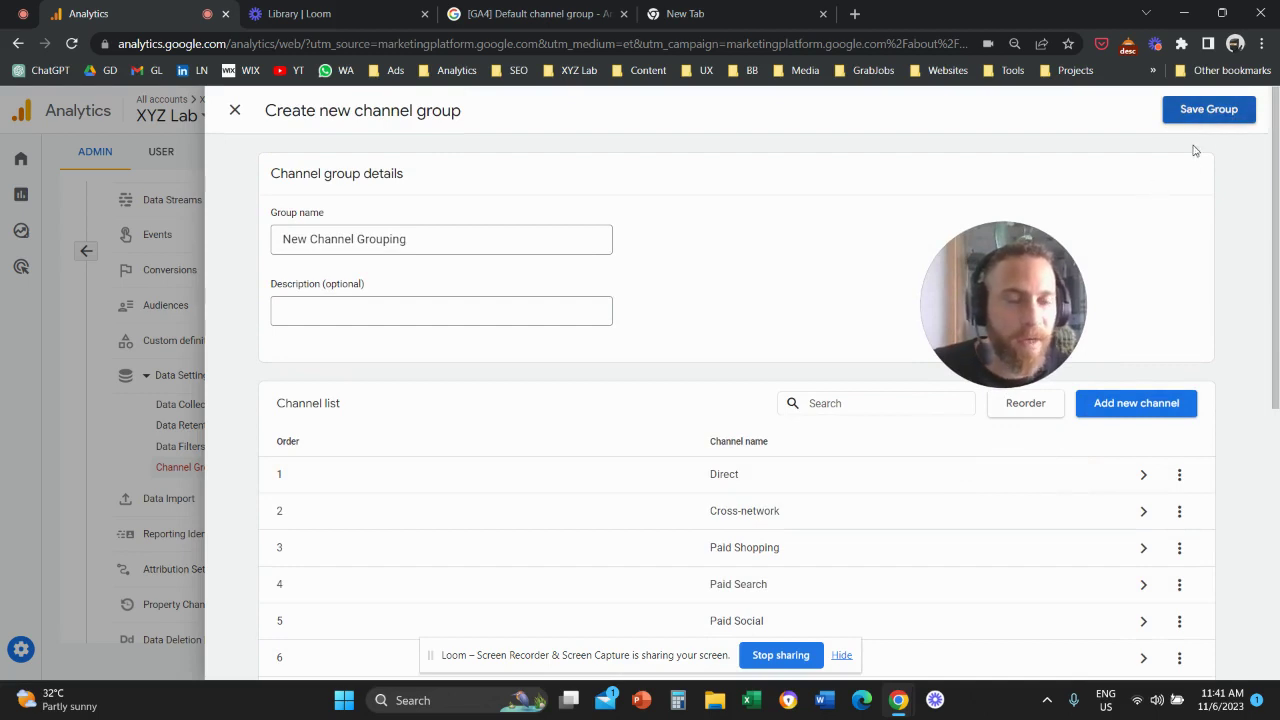
{"action": "left_click", "coordinate": [1215, 112]}
{"action": "left_click_drag", "start_coordinate": [1102, 298], "coordinate": [1122, 464]}
{"action": "left_click_drag", "start_coordinate": [1025, 455], "coordinate": [995, 458]}
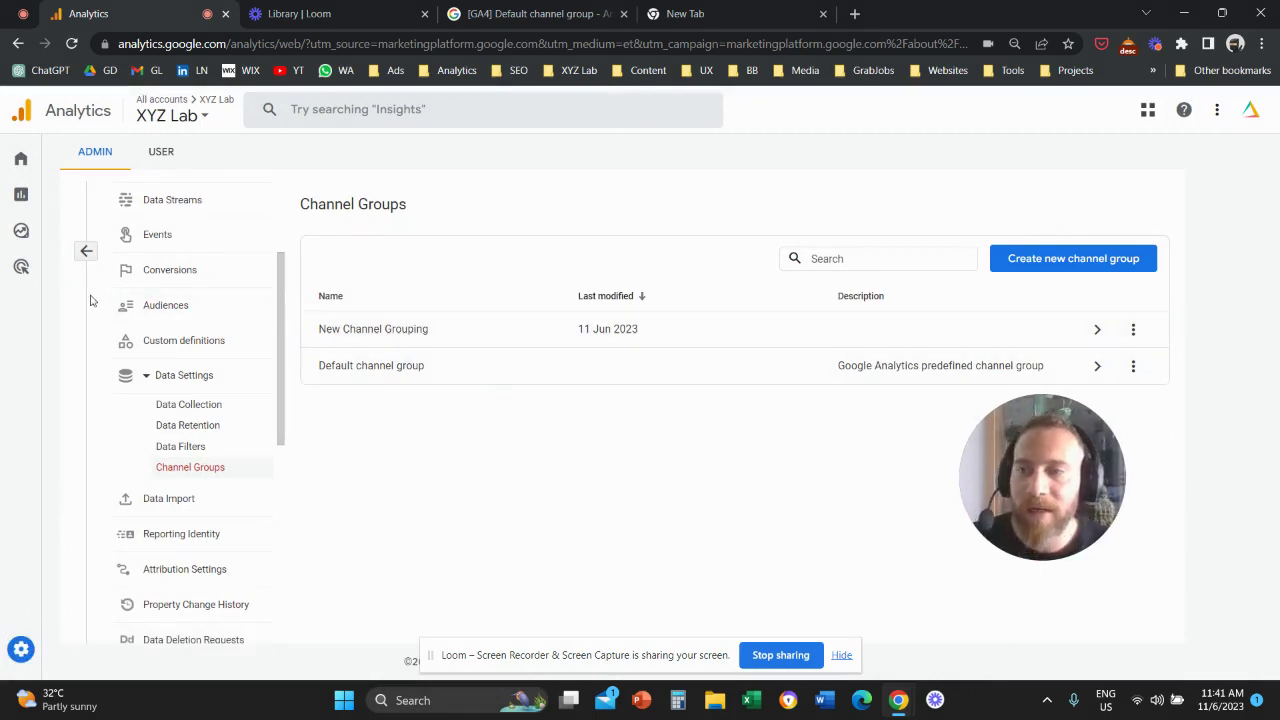
- Go to the Reports snapshot
{"action": "left_click", "coordinate": [24, 196]}
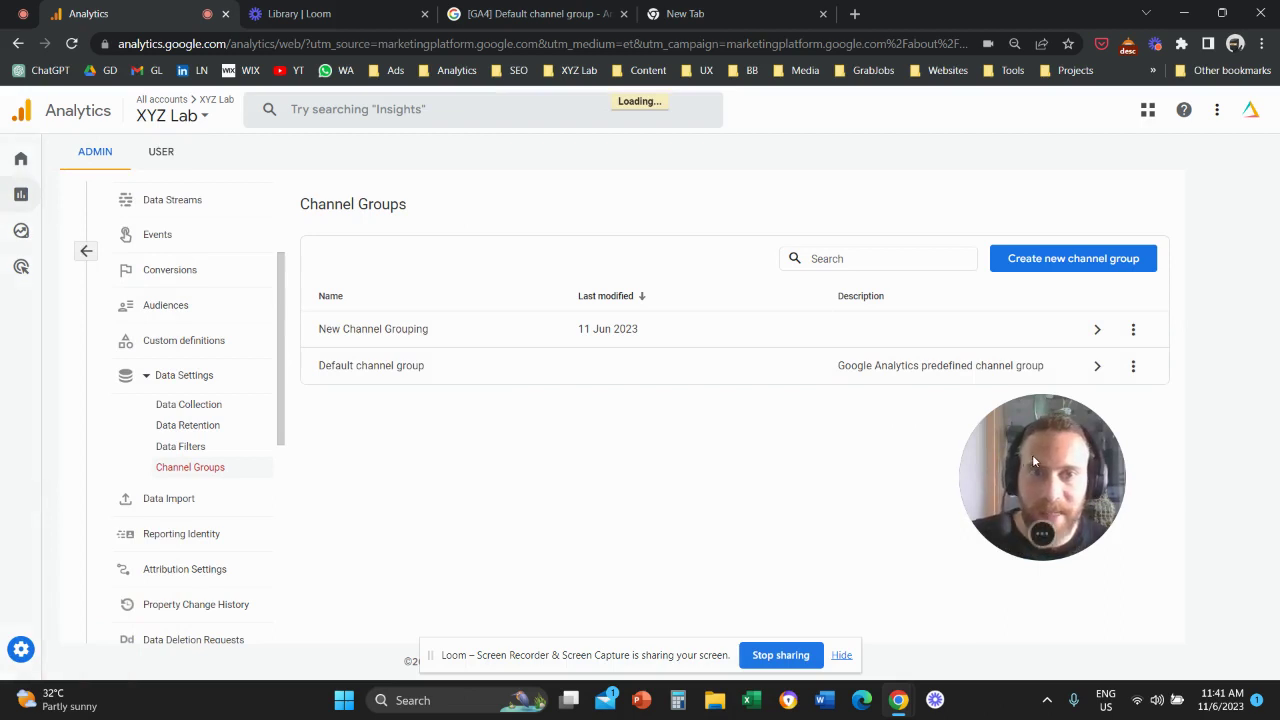
{"action": "left_click_drag", "start_coordinate": [1032, 454], "coordinate": [696, 444]}
{"action": "mouse_move", "coordinate": [13, 204]}
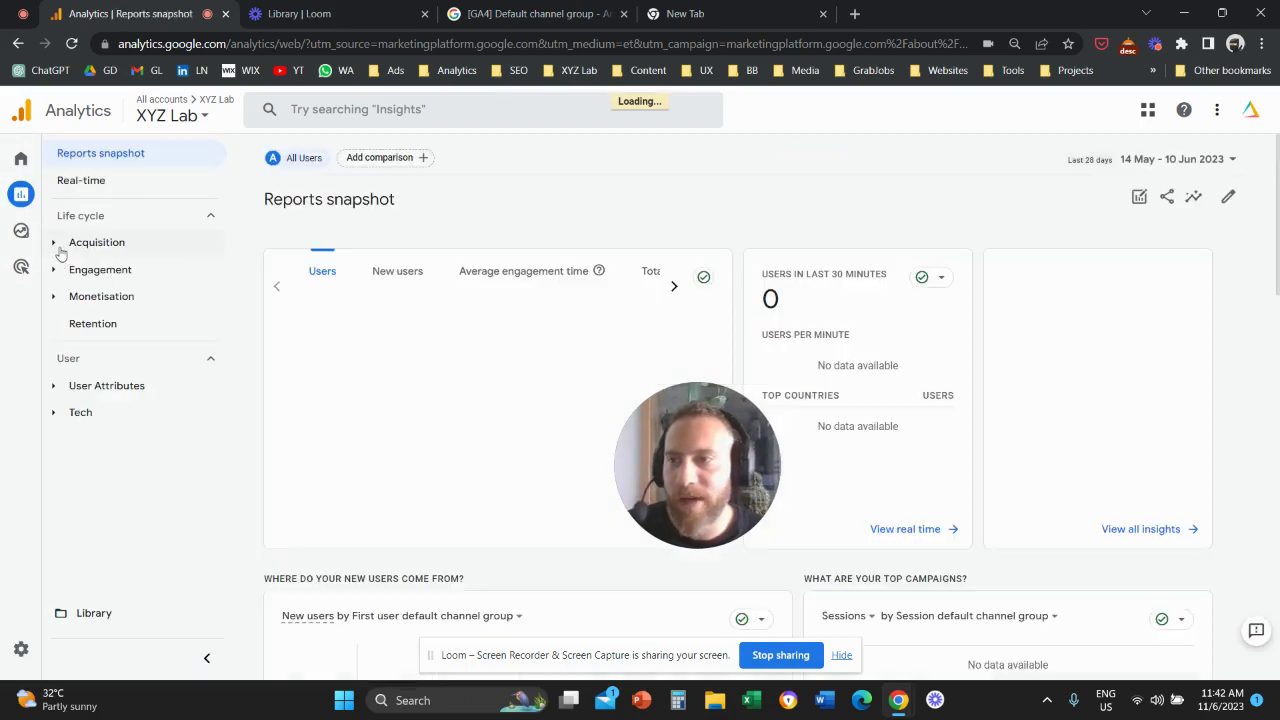
- Open Acquisition > Traffic acquisition and show the table's dimension choices
{"action": "left_click", "coordinate": [70, 243]}
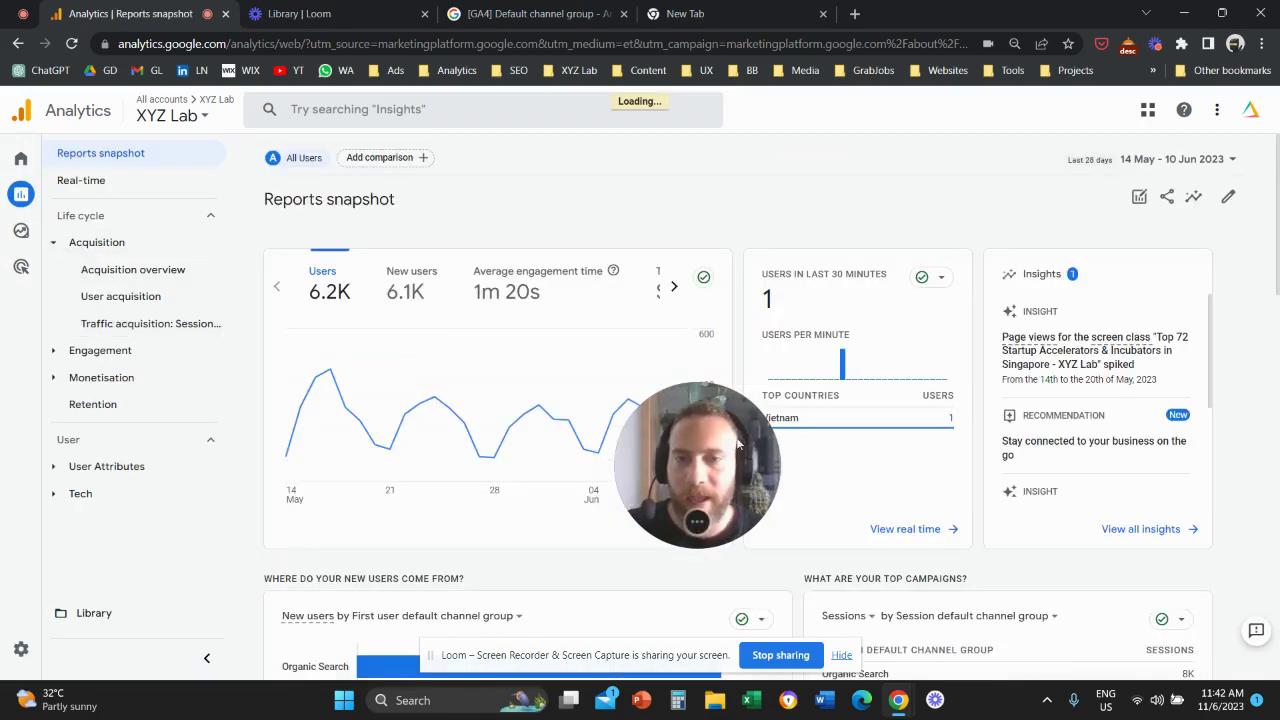
{"action": "left_click_drag", "start_coordinate": [698, 443], "coordinate": [815, 535]}
{"action": "scroll", "coordinate": [755, 543], "scroll_direction": "down", "scroll_amount": 3}
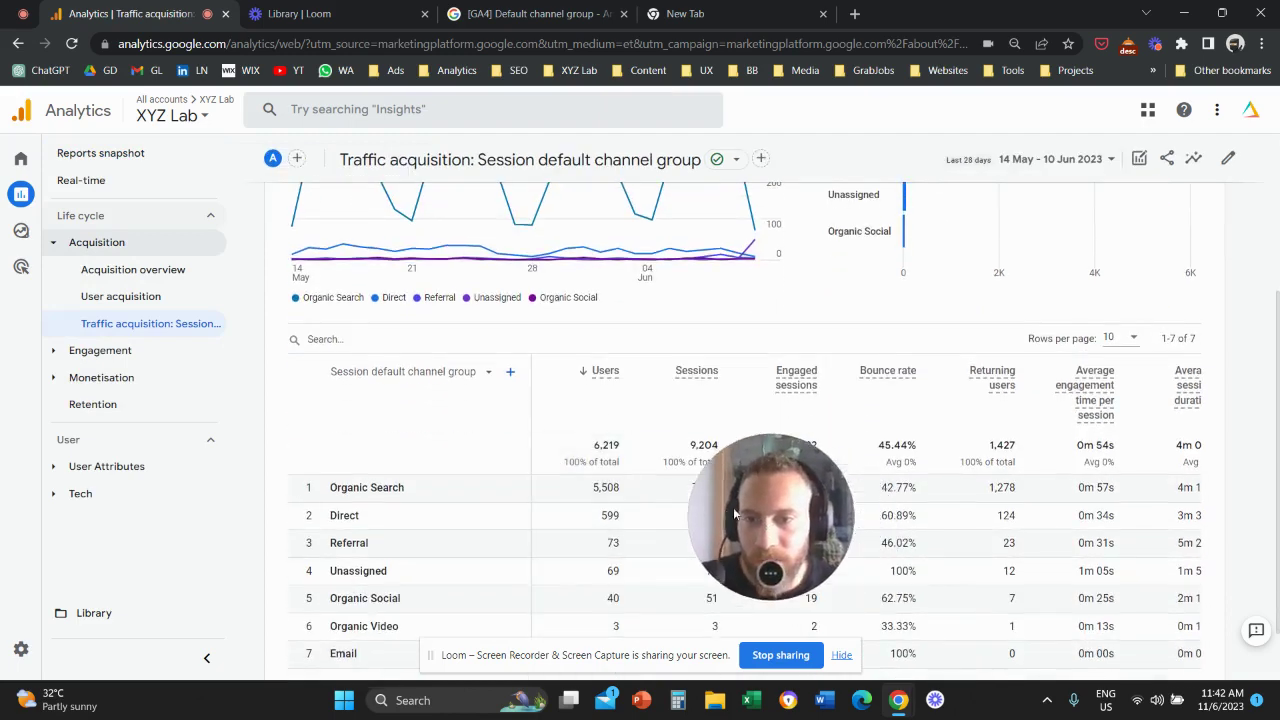
{"action": "left_click", "coordinate": [467, 374]}
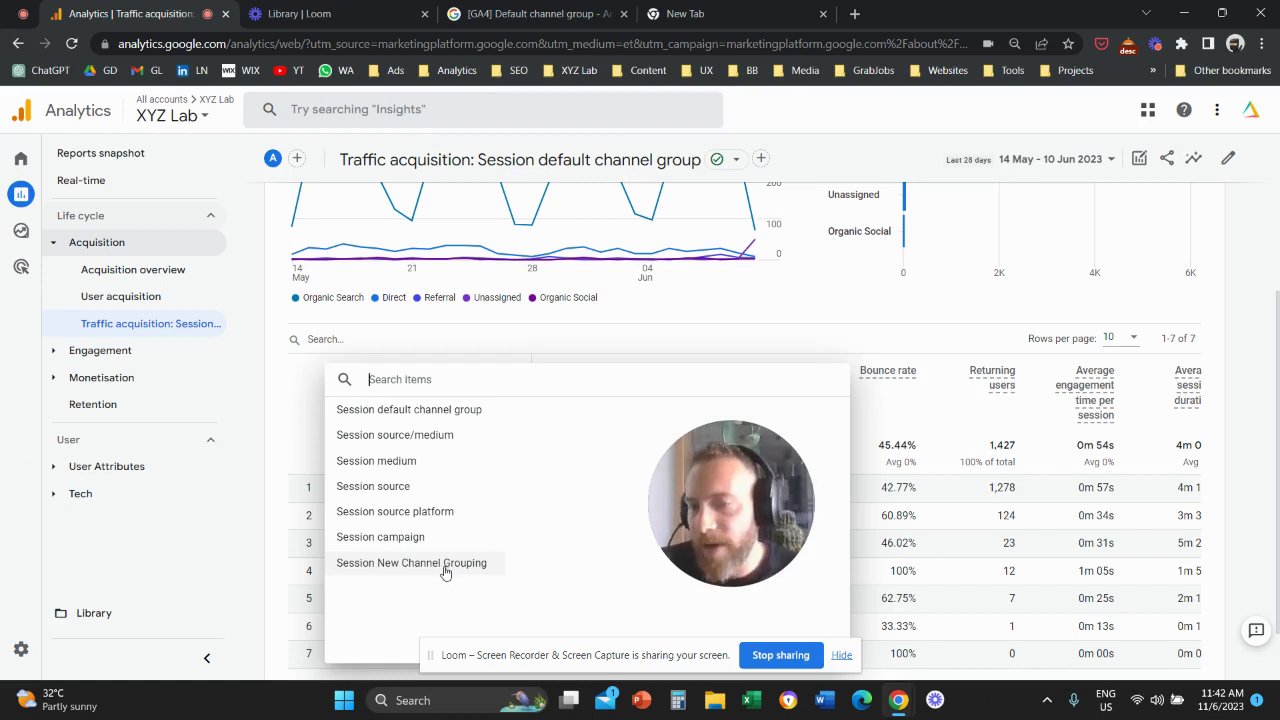
- Group the Traffic acquisition table by Session New Channel Grouping, then go to Admin
{"action": "left_click", "coordinate": [445, 563]}
{"action": "scroll", "coordinate": [350, 490], "scroll_direction": "down", "scroll_amount": 1}
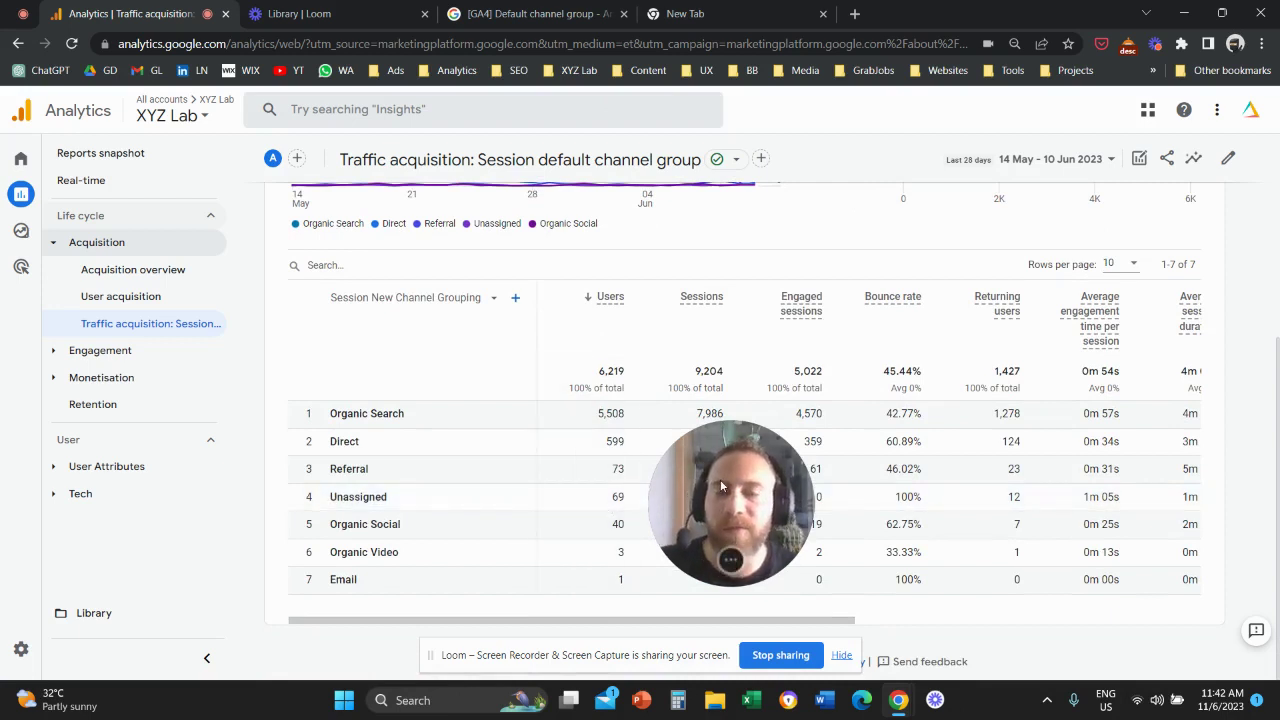
{"action": "left_click_drag", "start_coordinate": [720, 479], "coordinate": [622, 372]}
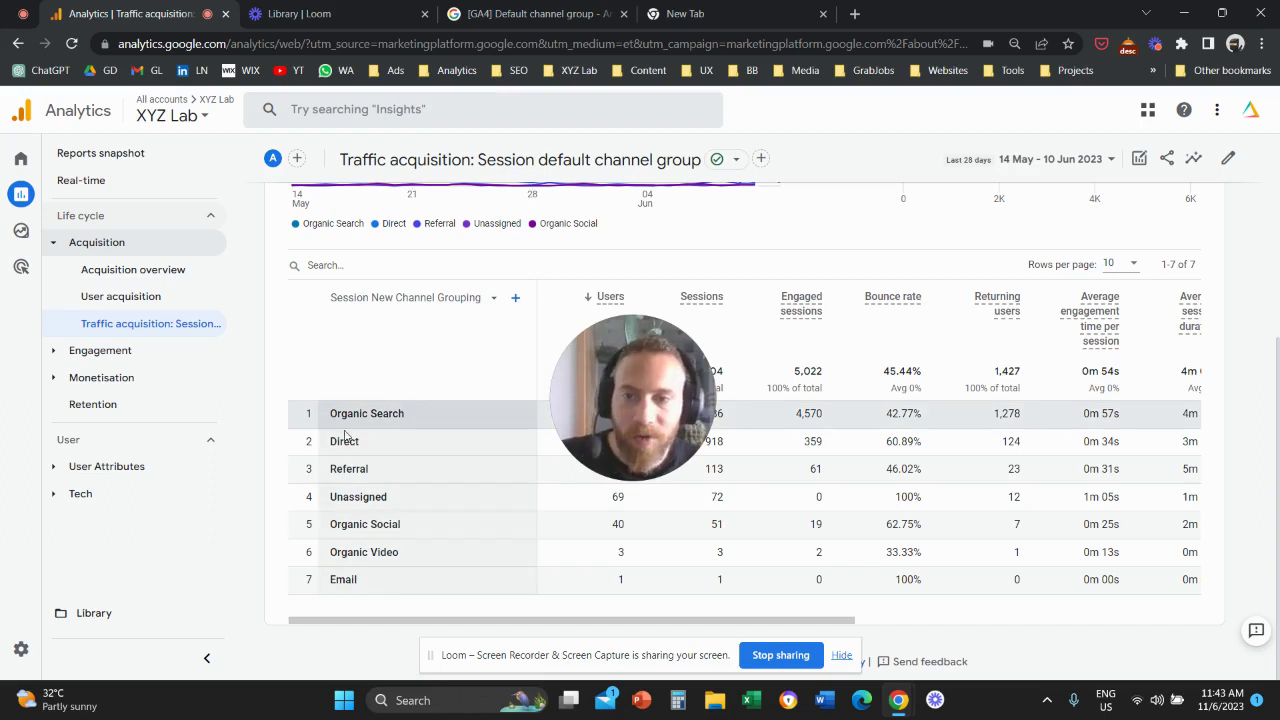
{"action": "left_click", "coordinate": [21, 649]}
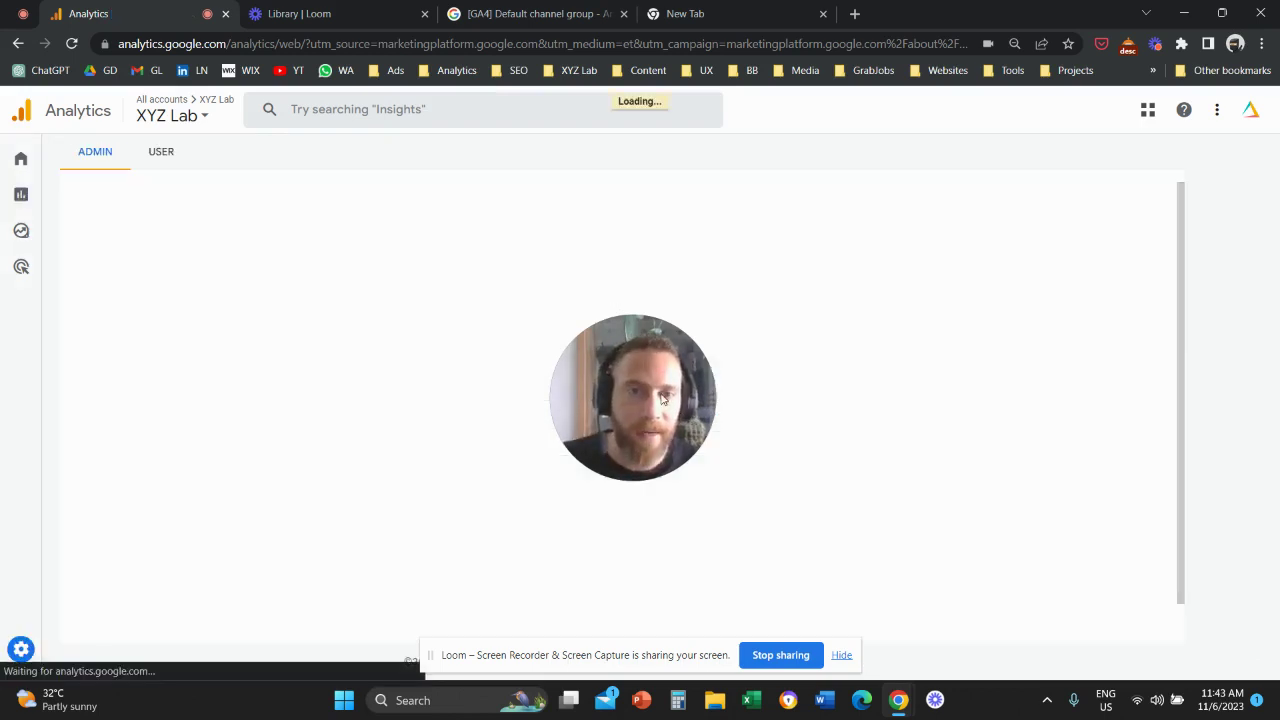
- In Admin, expand Data Settings and go to the Channel Groups page
{"action": "left_click_drag", "start_coordinate": [540, 438], "coordinate": [352, 508]}
{"action": "left_click", "coordinate": [560, 534]}
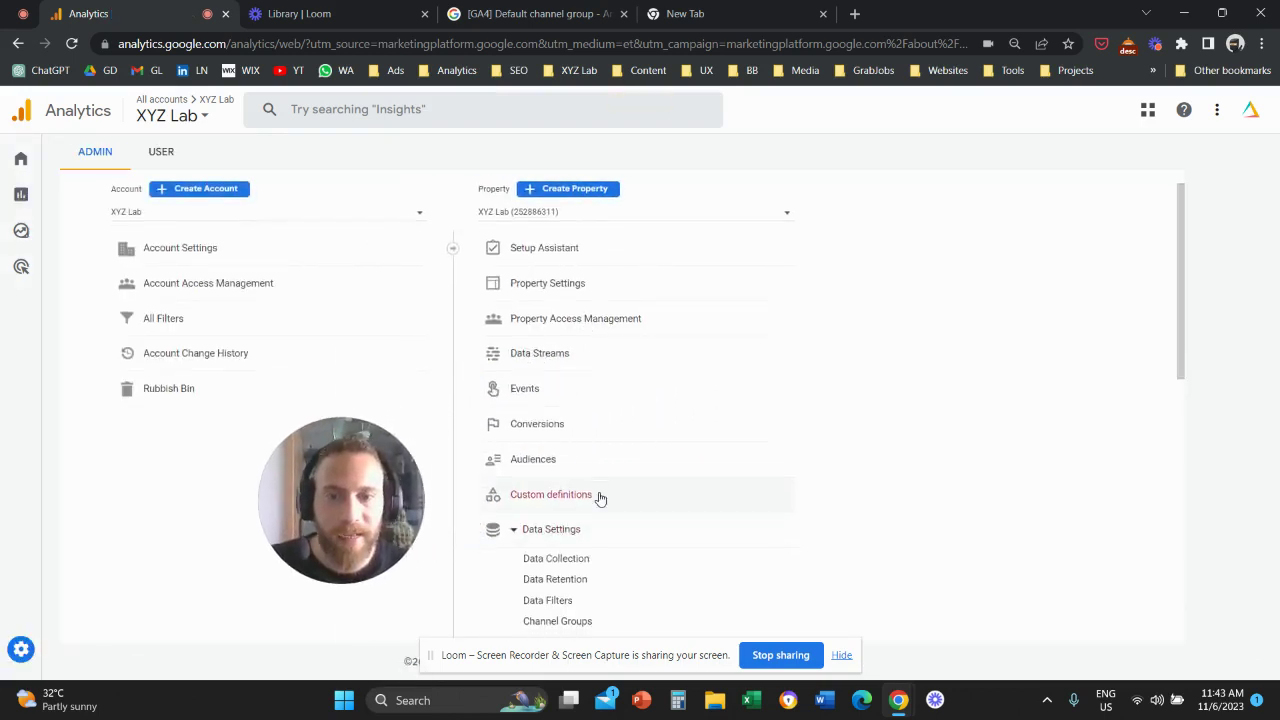
{"action": "scroll", "coordinate": [598, 492], "scroll_direction": "down", "scroll_amount": 2}
{"action": "left_click", "coordinate": [614, 468]}
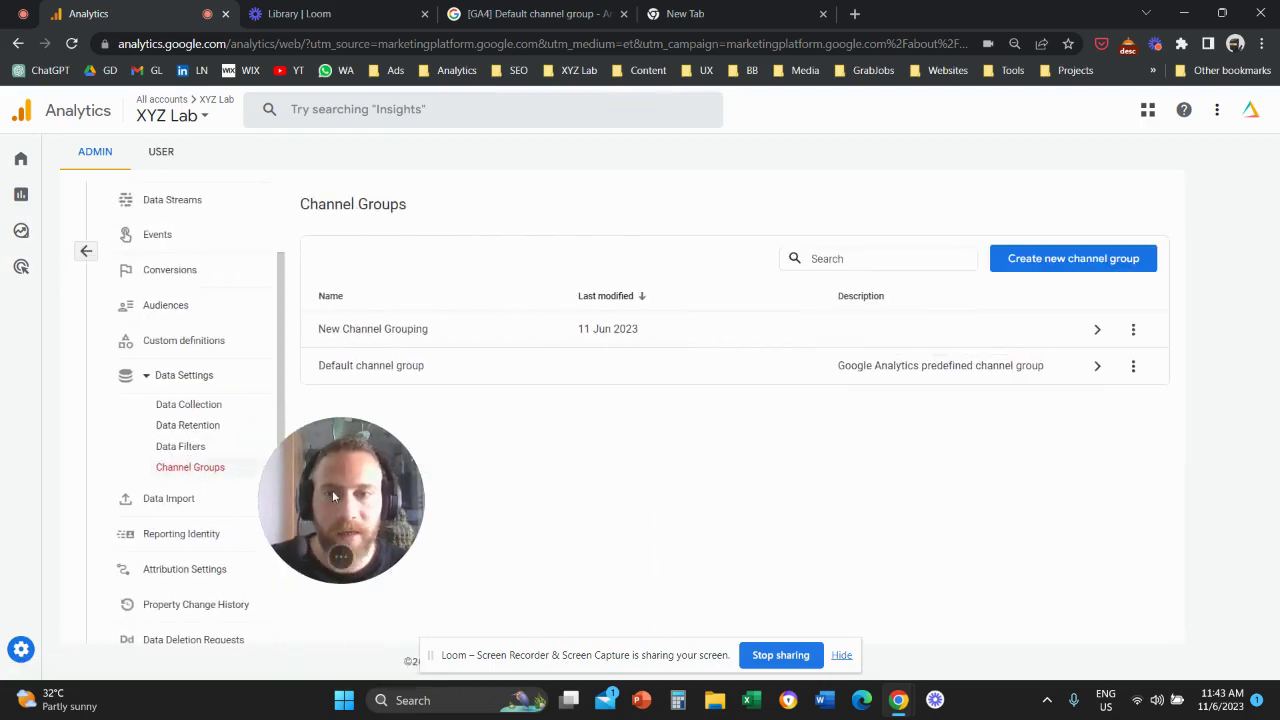
- Start a new channel group and a new channel, then close both panels without saving
{"action": "left_click_drag", "start_coordinate": [332, 490], "coordinate": [858, 378]}
{"action": "left_click", "coordinate": [1073, 258]}
{"action": "left_click_drag", "start_coordinate": [680, 406], "coordinate": [967, 383]}
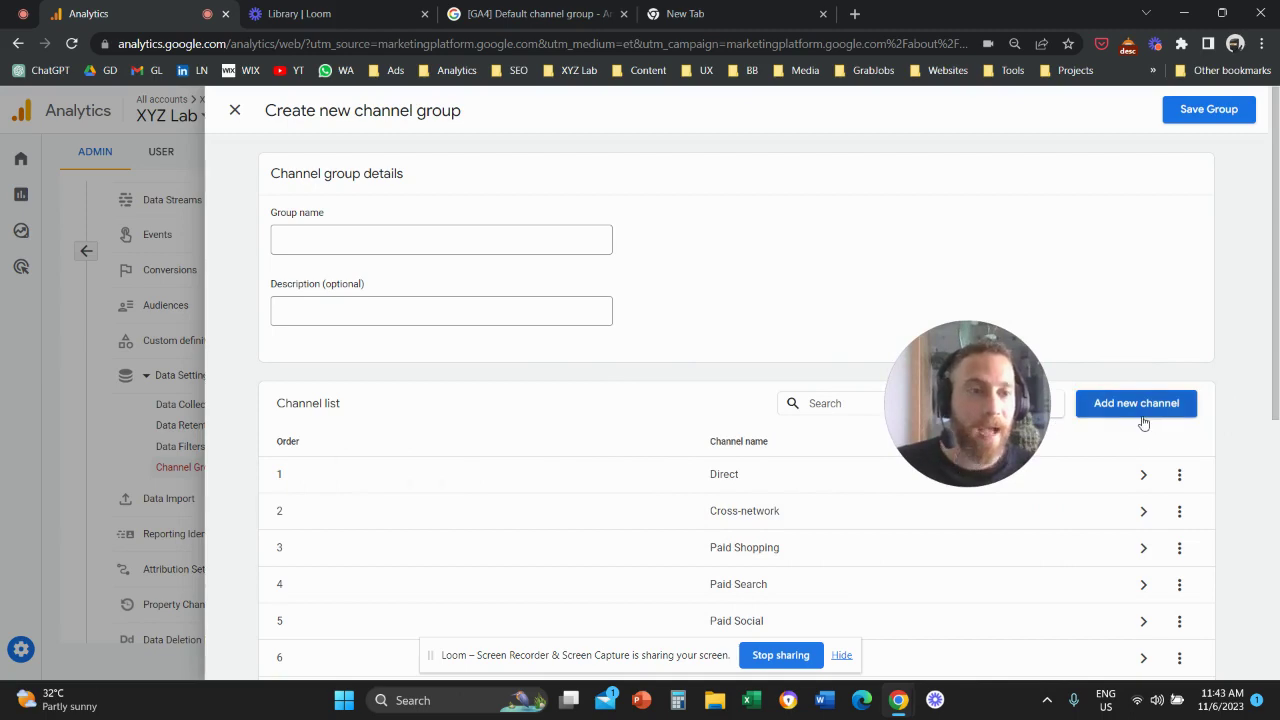
{"action": "left_click", "coordinate": [1110, 408]}
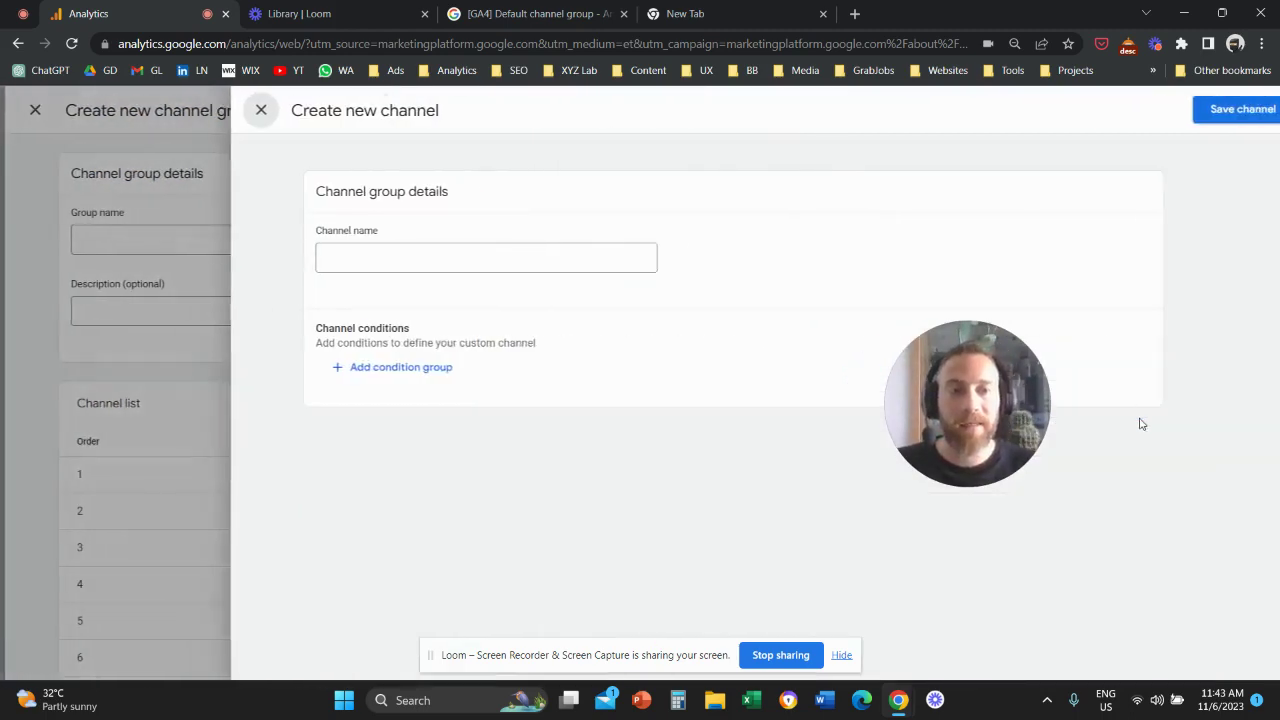
{"action": "left_click", "coordinate": [261, 110]}
{"action": "scroll", "coordinate": [577, 374], "scroll_direction": "down", "scroll_amount": 4}
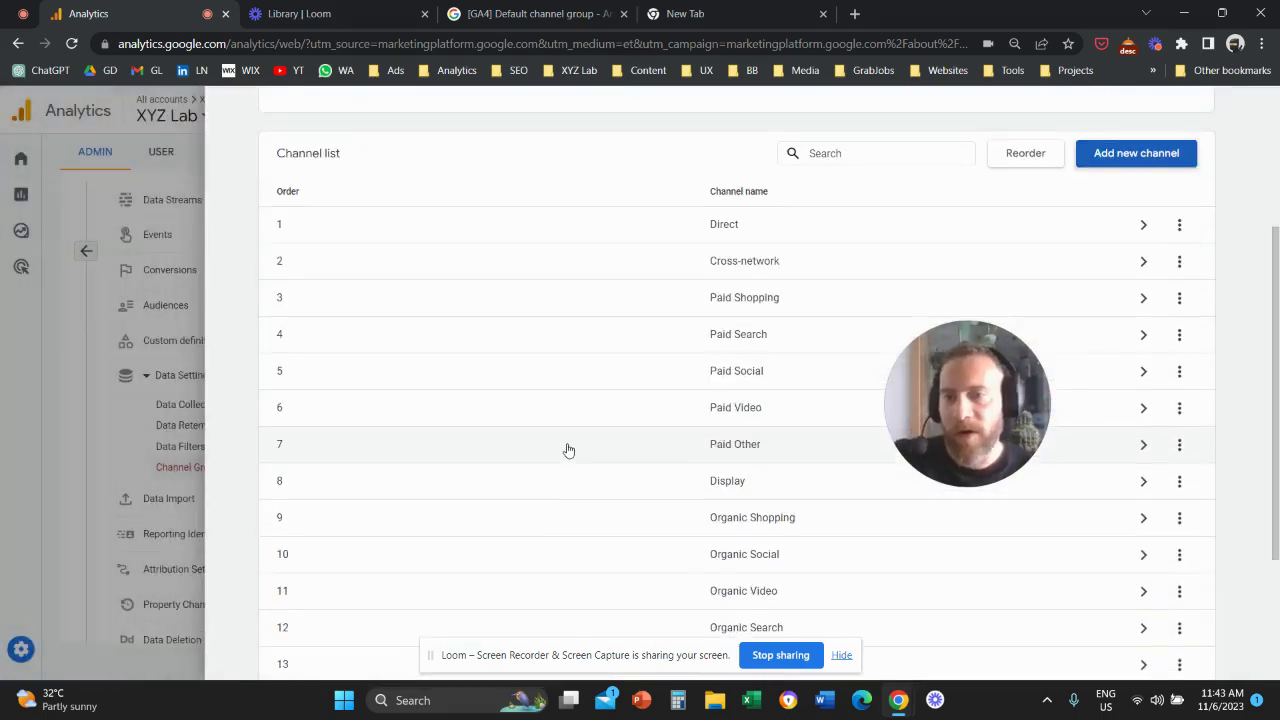
{"action": "scroll", "coordinate": [592, 441], "scroll_direction": "up", "scroll_amount": 4}
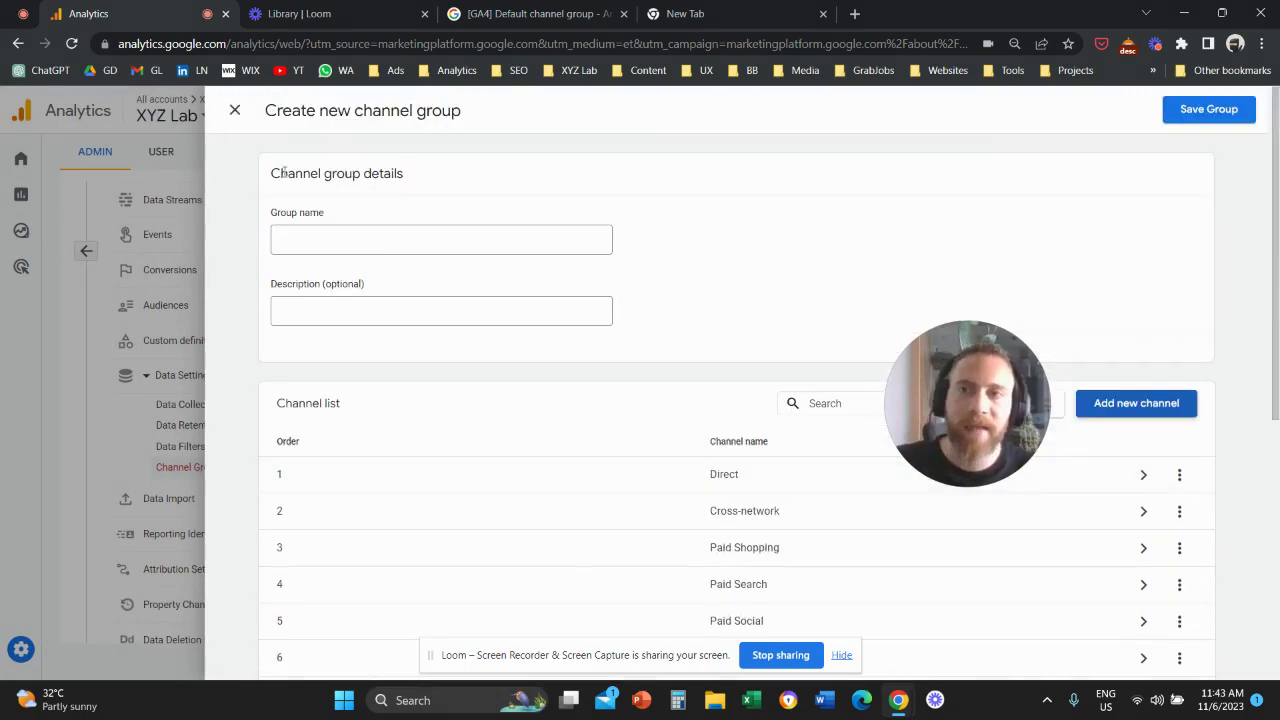
{"action": "left_click", "coordinate": [235, 110]}
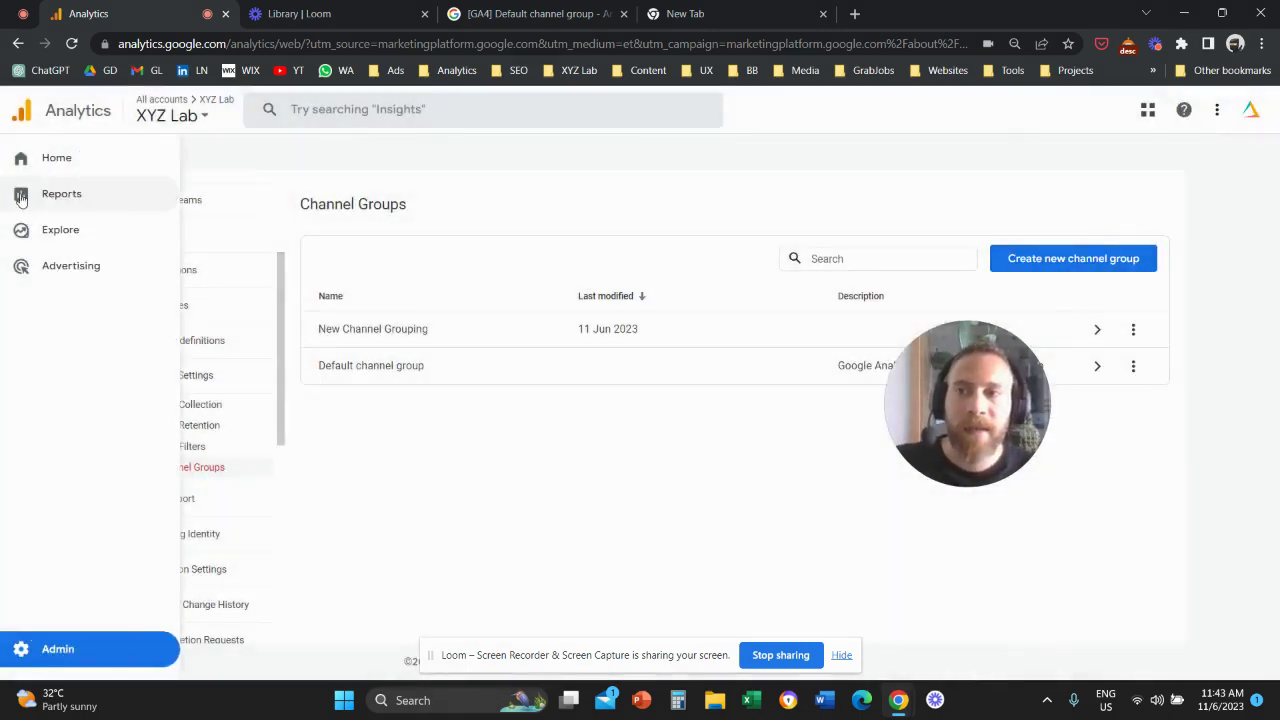
- Open the Traffic acquisition report under Acquisition
{"action": "left_click_drag", "start_coordinate": [940, 383], "coordinate": [662, 397]}
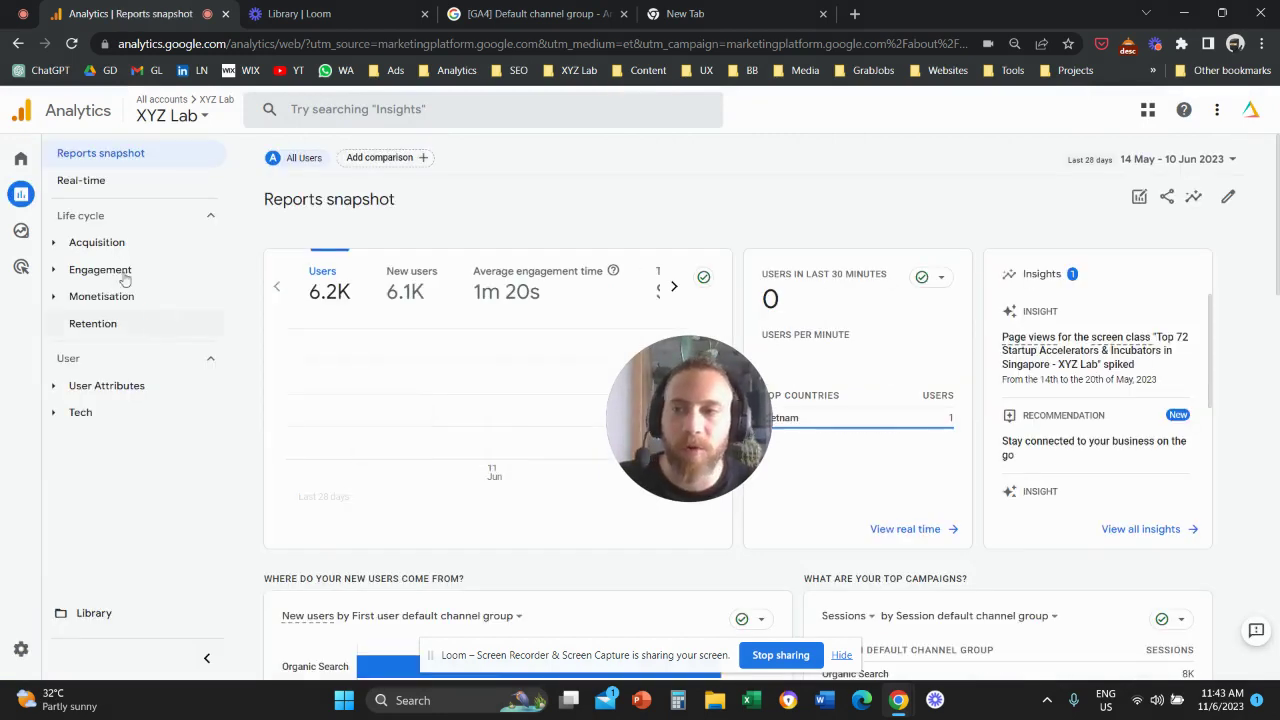
{"action": "left_click", "coordinate": [62, 243]}
{"action": "left_click", "coordinate": [148, 323]}
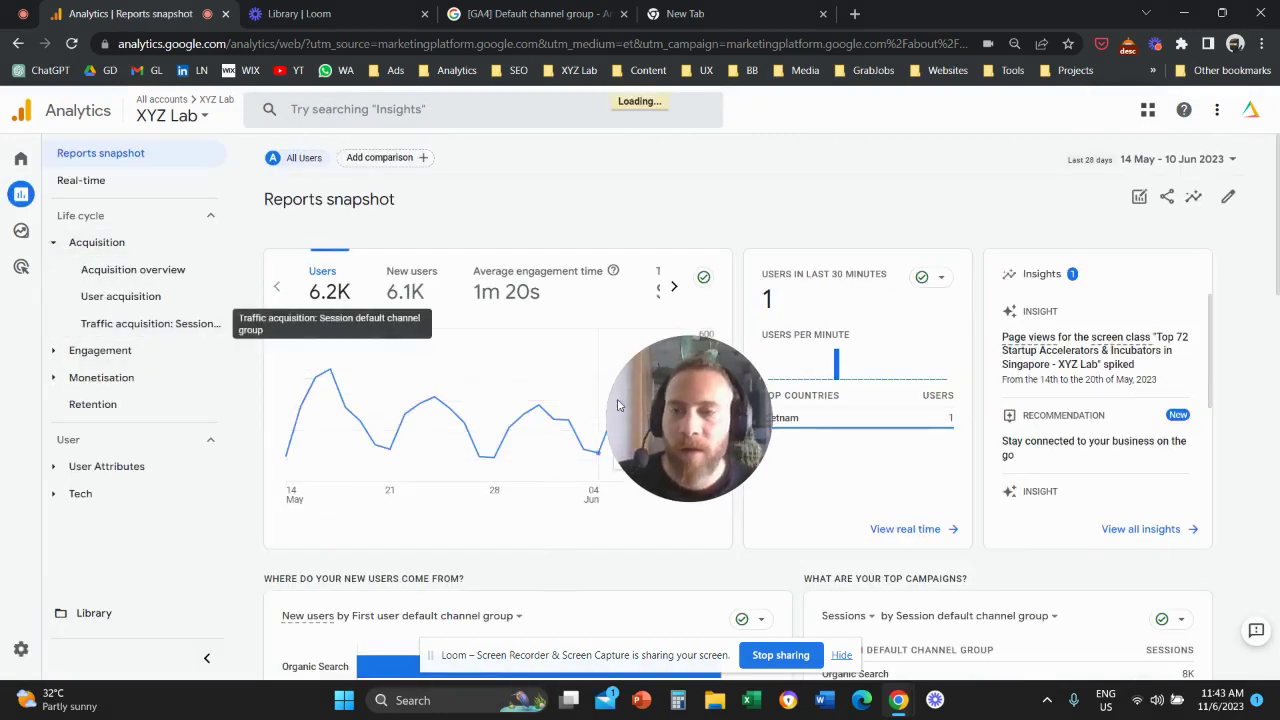
- Open the table's dimension list and close it, leaving Session default channel group selected
{"action": "left_click_drag", "start_coordinate": [671, 394], "coordinate": [756, 519]}
{"action": "scroll", "coordinate": [469, 319], "scroll_direction": "down", "scroll_amount": 3}
{"action": "left_click", "coordinate": [466, 298]}
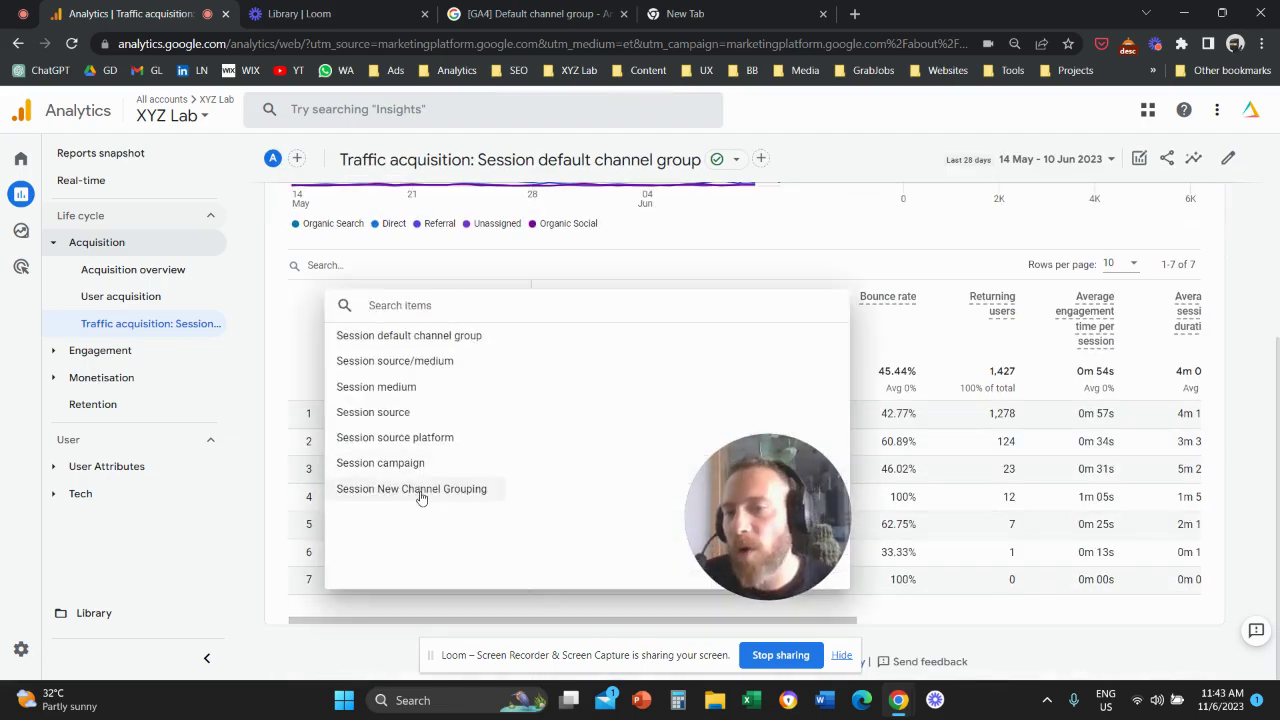
{"action": "left_click", "coordinate": [270, 446]}
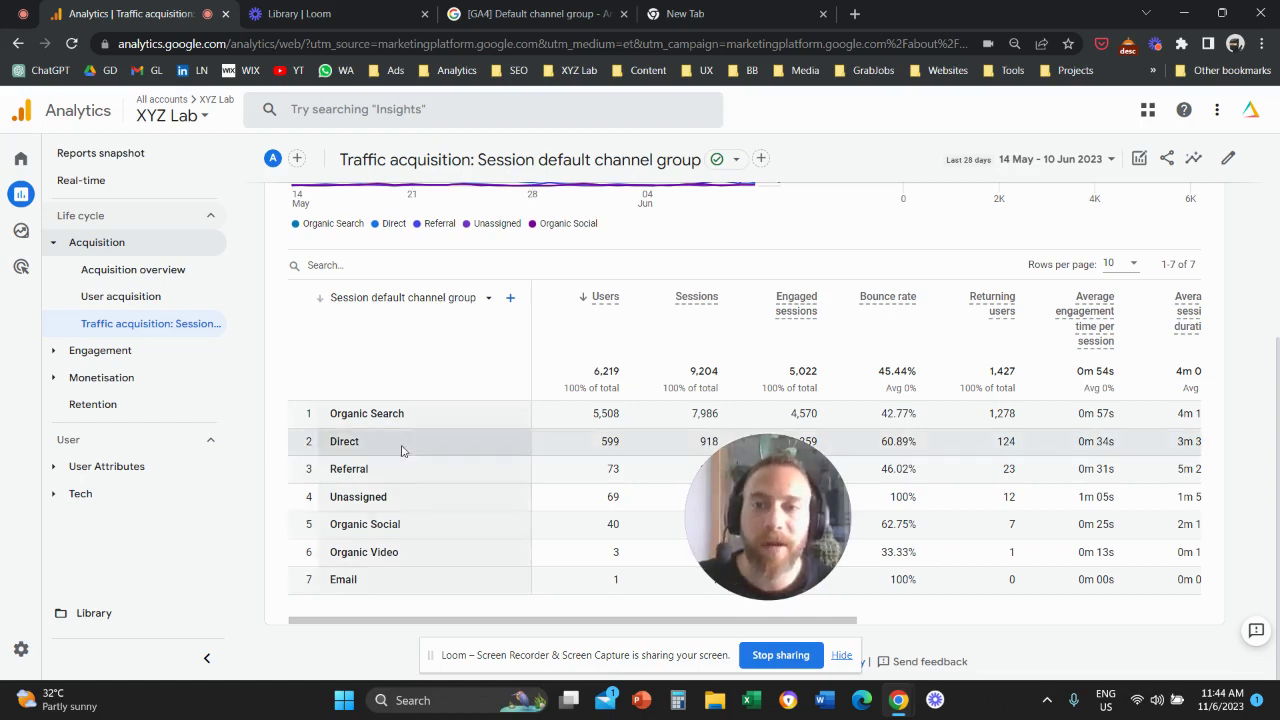
{"action": "left_click_drag", "start_coordinate": [754, 517], "coordinate": [588, 449]}
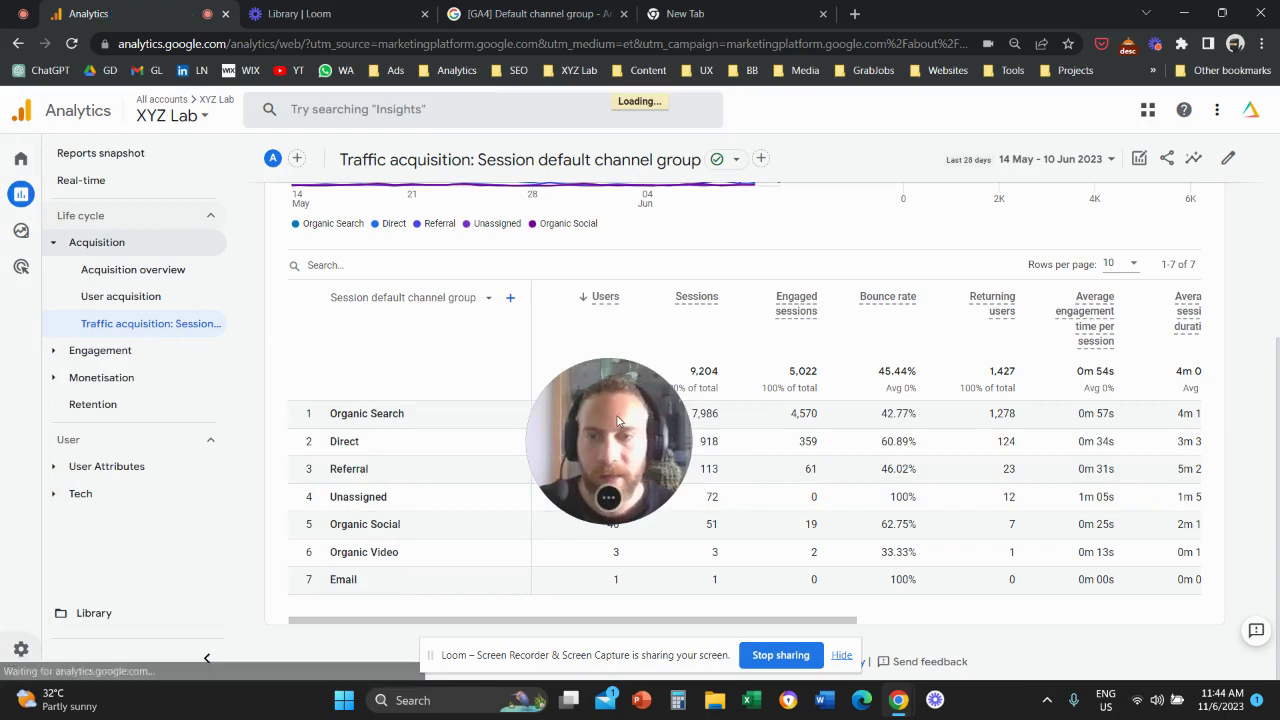
- Go to Admin > Data Settings > Channel Groups
{"action": "left_click_drag", "start_coordinate": [580, 428], "coordinate": [358, 478]}
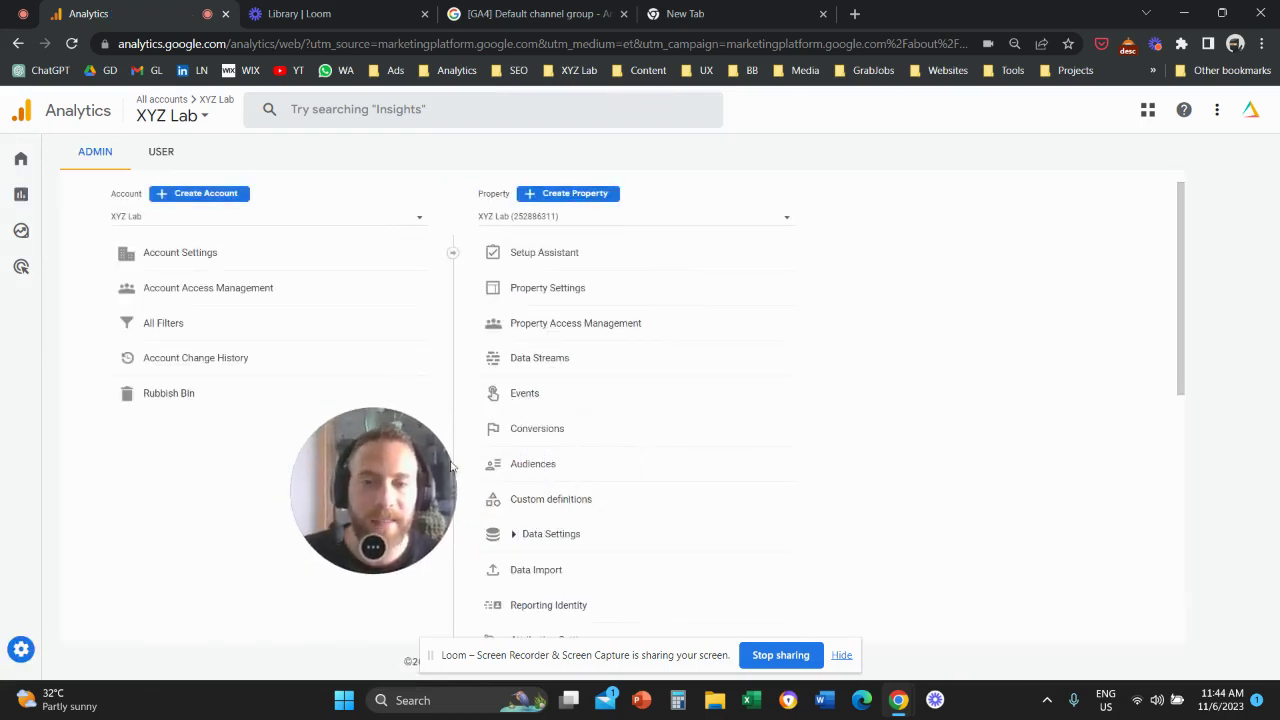
{"action": "left_click", "coordinate": [515, 543]}
{"action": "scroll", "coordinate": [560, 530], "scroll_direction": "down", "scroll_amount": 2}
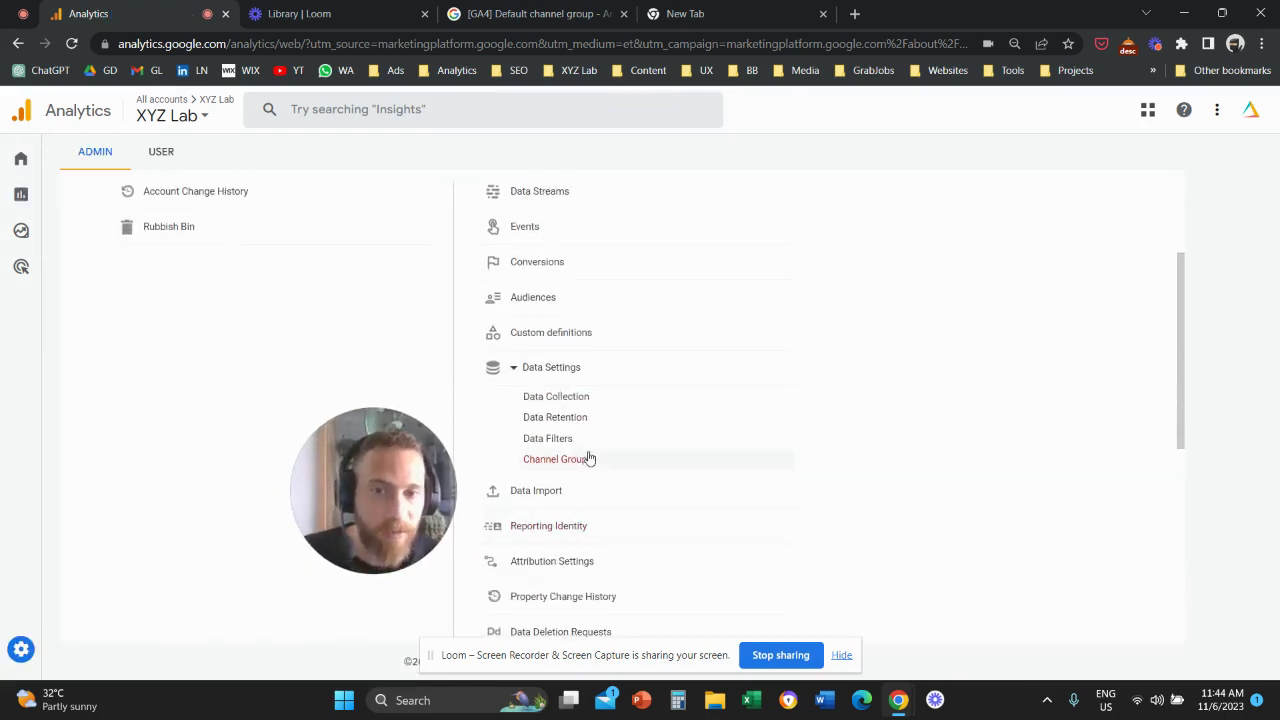
{"action": "left_click", "coordinate": [647, 457]}
- Review the Default channel group's channel list, close it, and return to Admin home
{"action": "left_click_drag", "start_coordinate": [298, 472], "coordinate": [712, 447]}
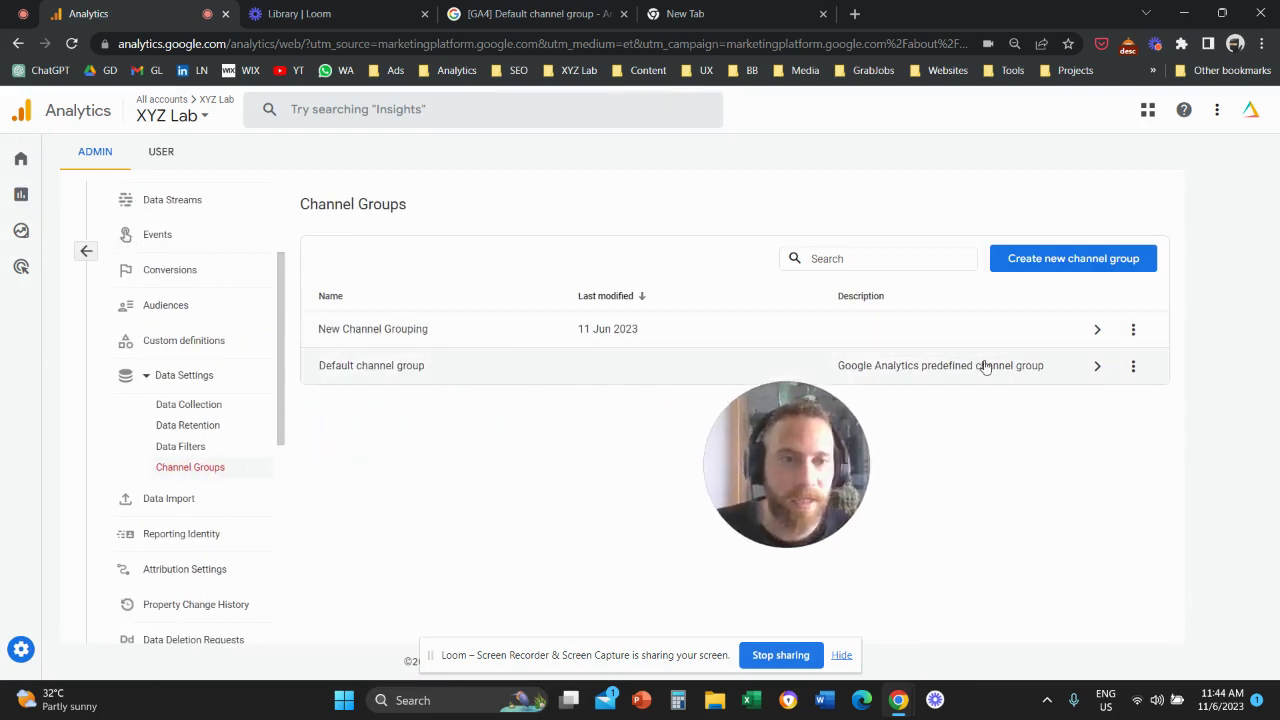
{"action": "left_click", "coordinate": [1130, 368]}
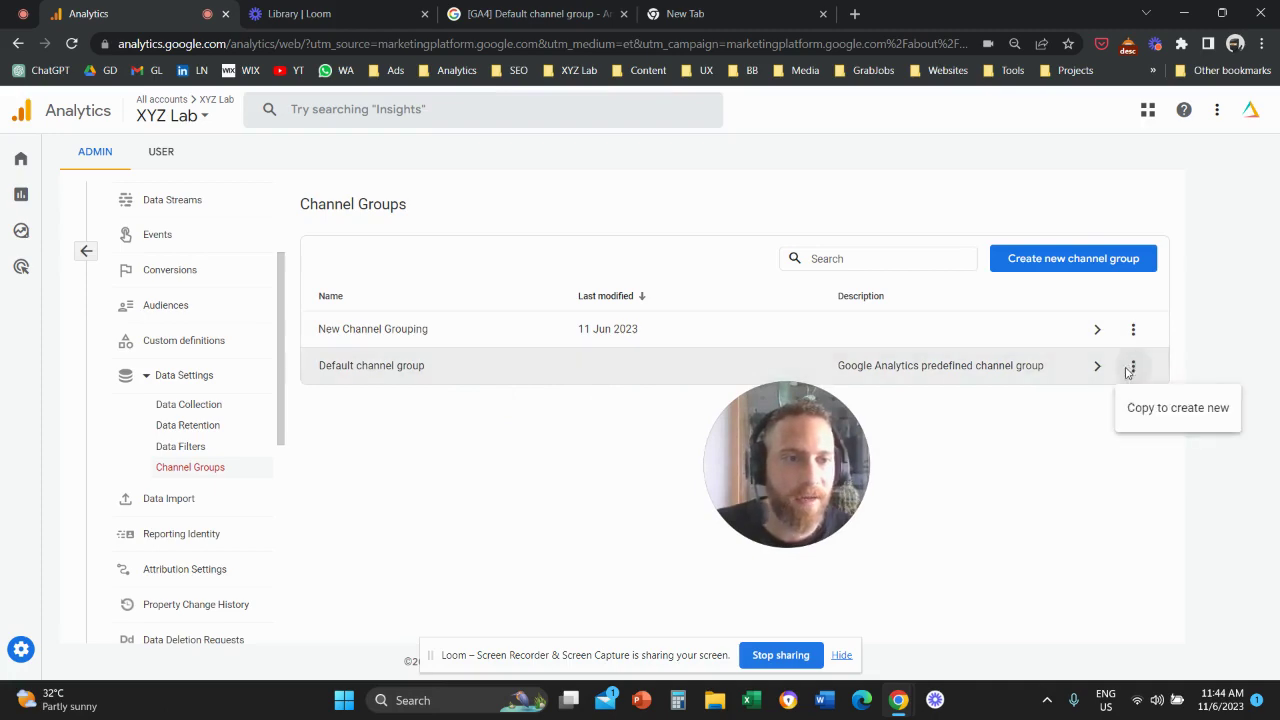
{"action": "left_click", "coordinate": [985, 378]}
{"action": "left_click_drag", "start_coordinate": [853, 448], "coordinate": [1127, 484]}
{"action": "scroll", "coordinate": [691, 380], "scroll_direction": "down", "scroll_amount": 5}
{"action": "scroll", "coordinate": [724, 410], "scroll_direction": "up", "scroll_amount": 5}
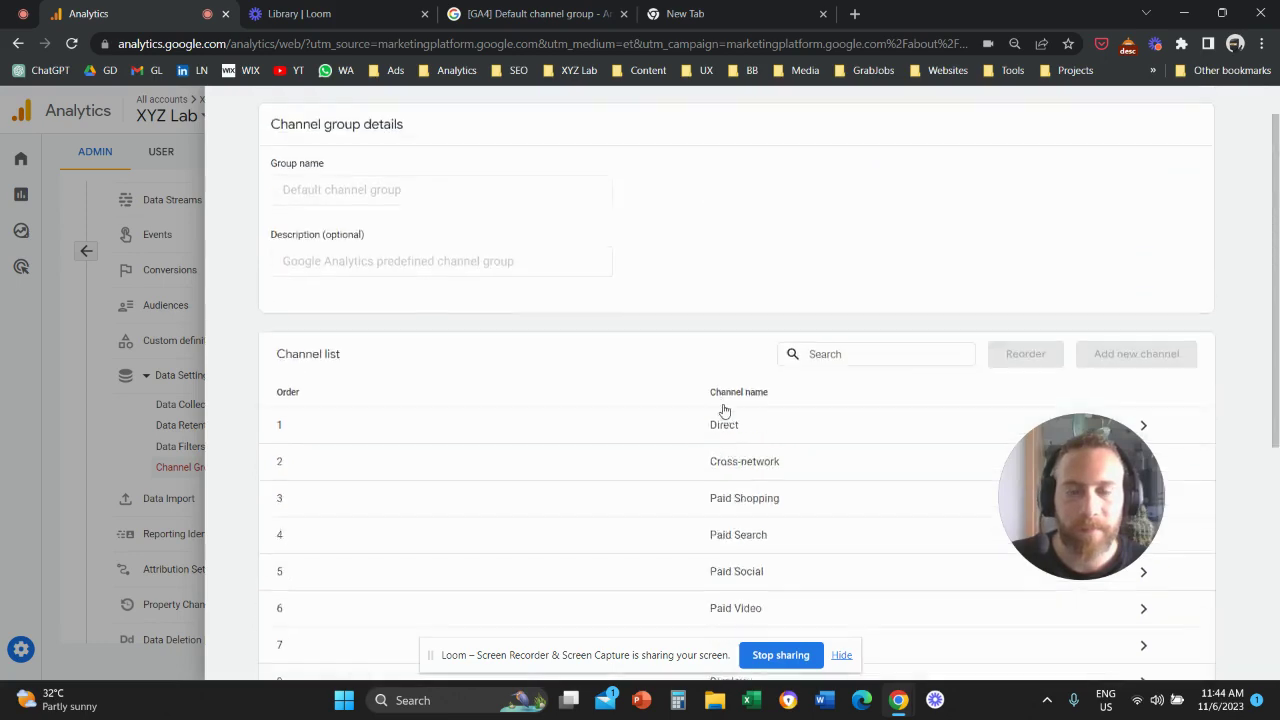
{"action": "scroll", "coordinate": [724, 410], "scroll_direction": "up", "scroll_amount": 2}
{"action": "left_click", "coordinate": [229, 108]}
{"action": "left_click_drag", "start_coordinate": [1057, 501], "coordinate": [577, 444]}
{"action": "left_click", "coordinate": [86, 251]}
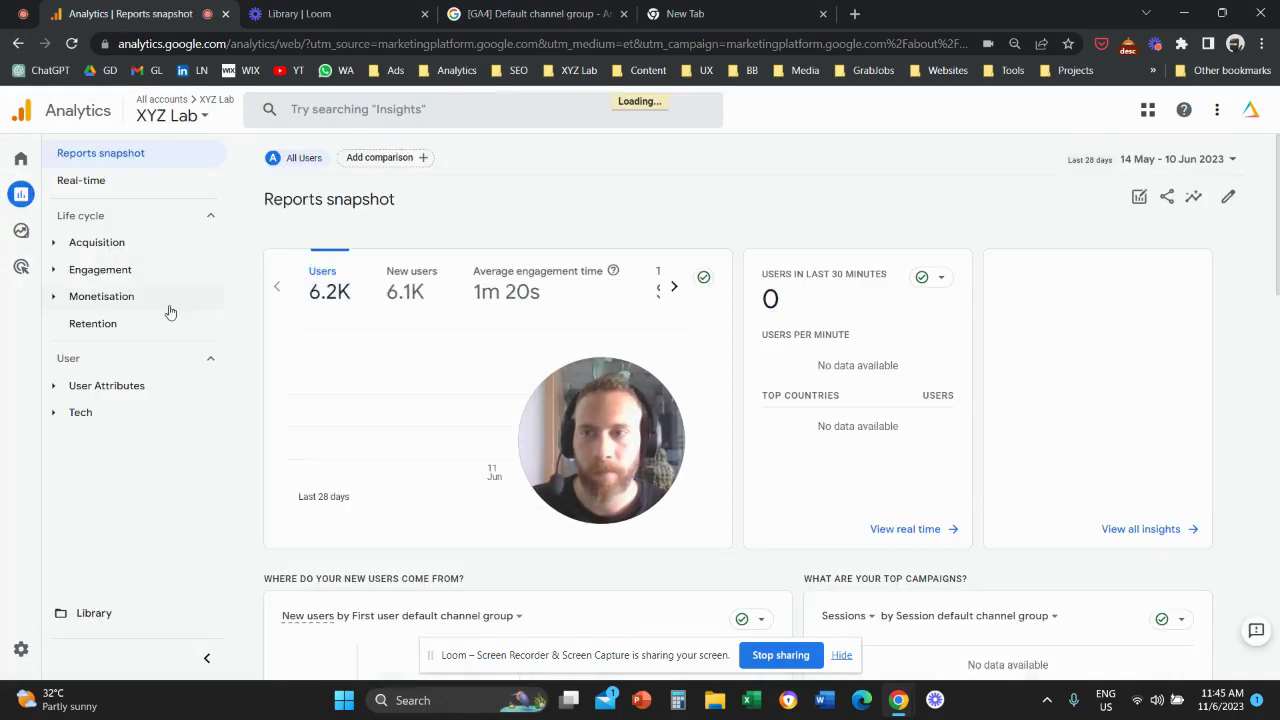
- Expand the Acquisition reports and scroll down to the Traffic acquisition table
{"action": "left_click", "coordinate": [70, 245]}
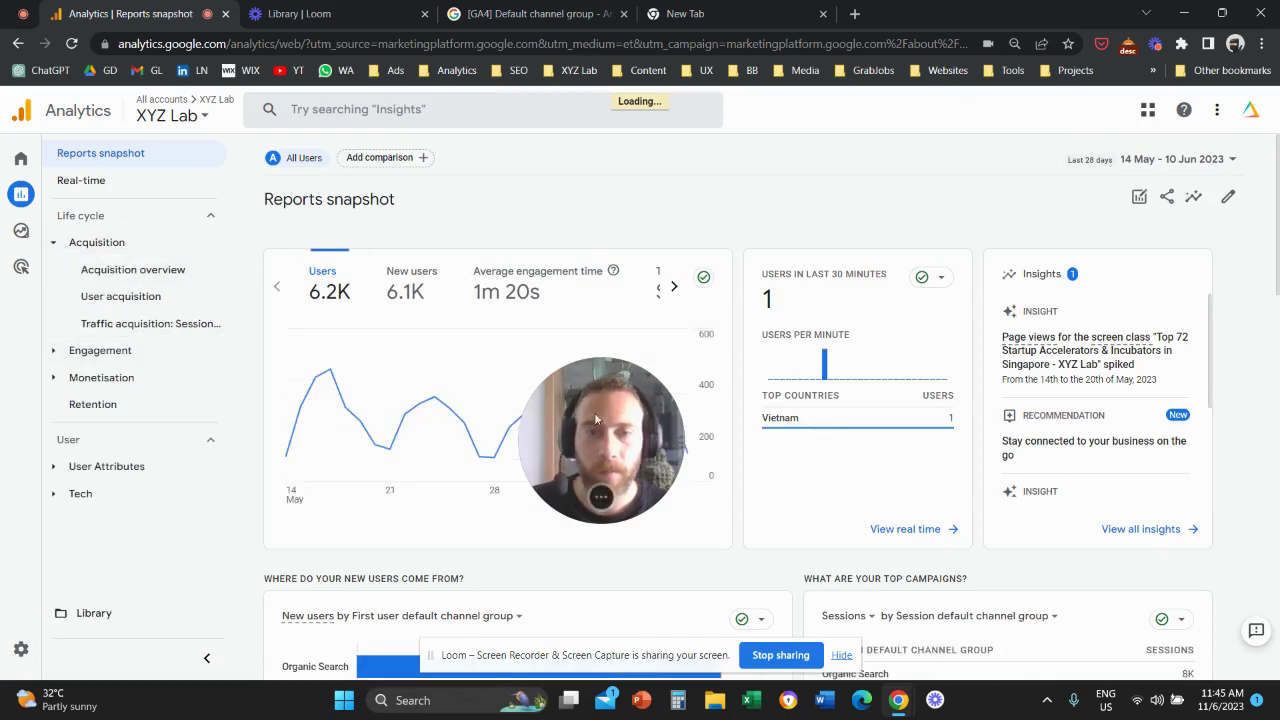
{"action": "left_click_drag", "start_coordinate": [583, 404], "coordinate": [775, 453]}
{"action": "scroll", "coordinate": [775, 470], "scroll_direction": "down", "scroll_amount": 3}
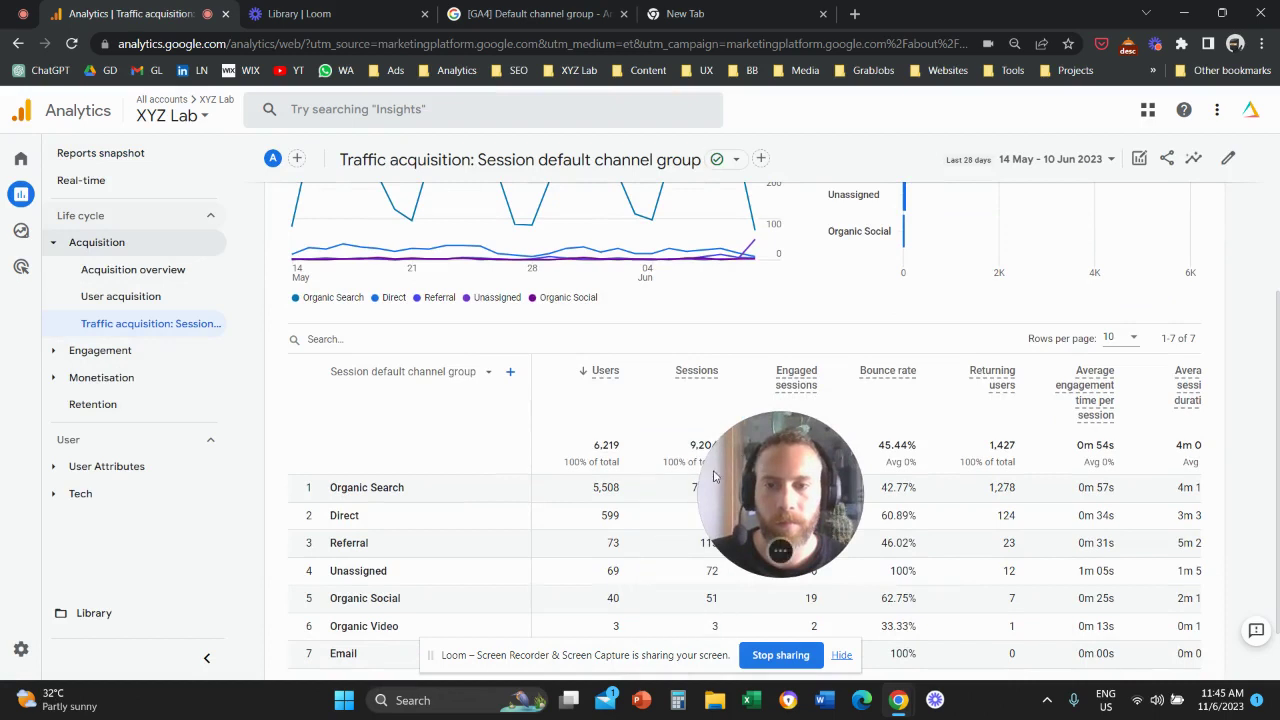
{"action": "left_click_drag", "start_coordinate": [774, 498], "coordinate": [587, 400]}
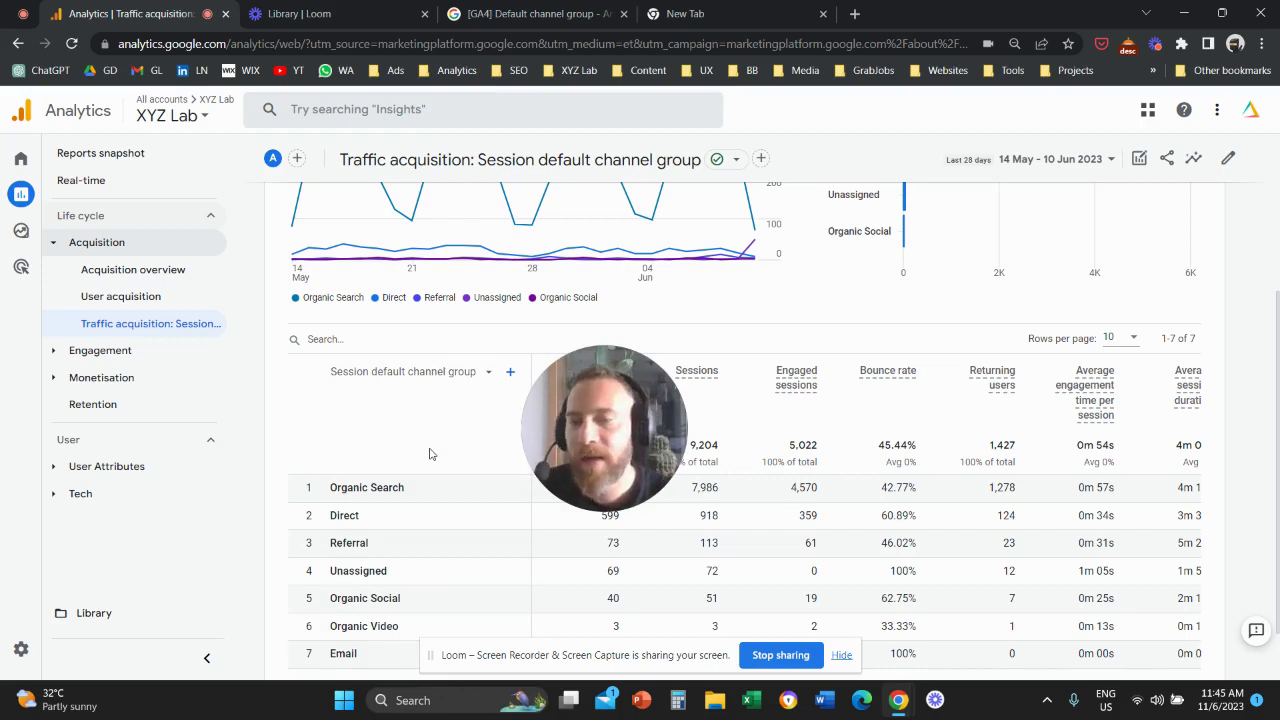
- Check the table's dimension options without changing them, then go to Admin
{"action": "left_click", "coordinate": [444, 376]}
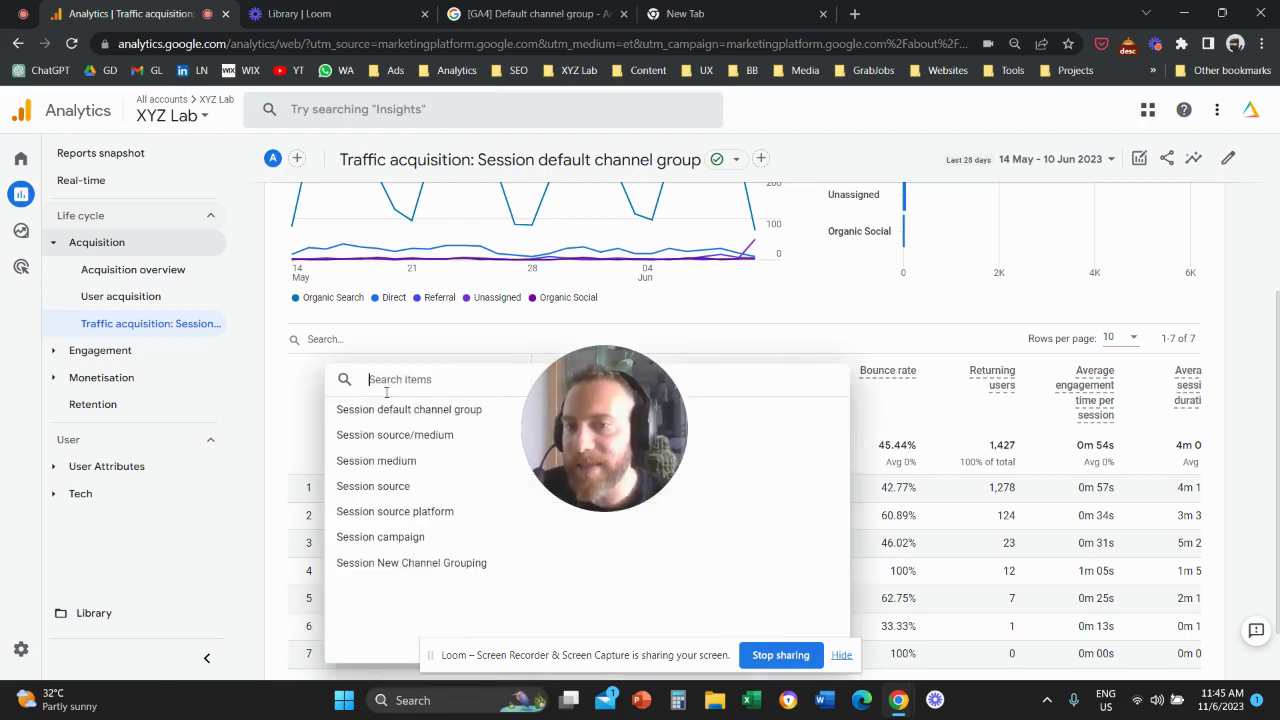
{"action": "left_click", "coordinate": [268, 392]}
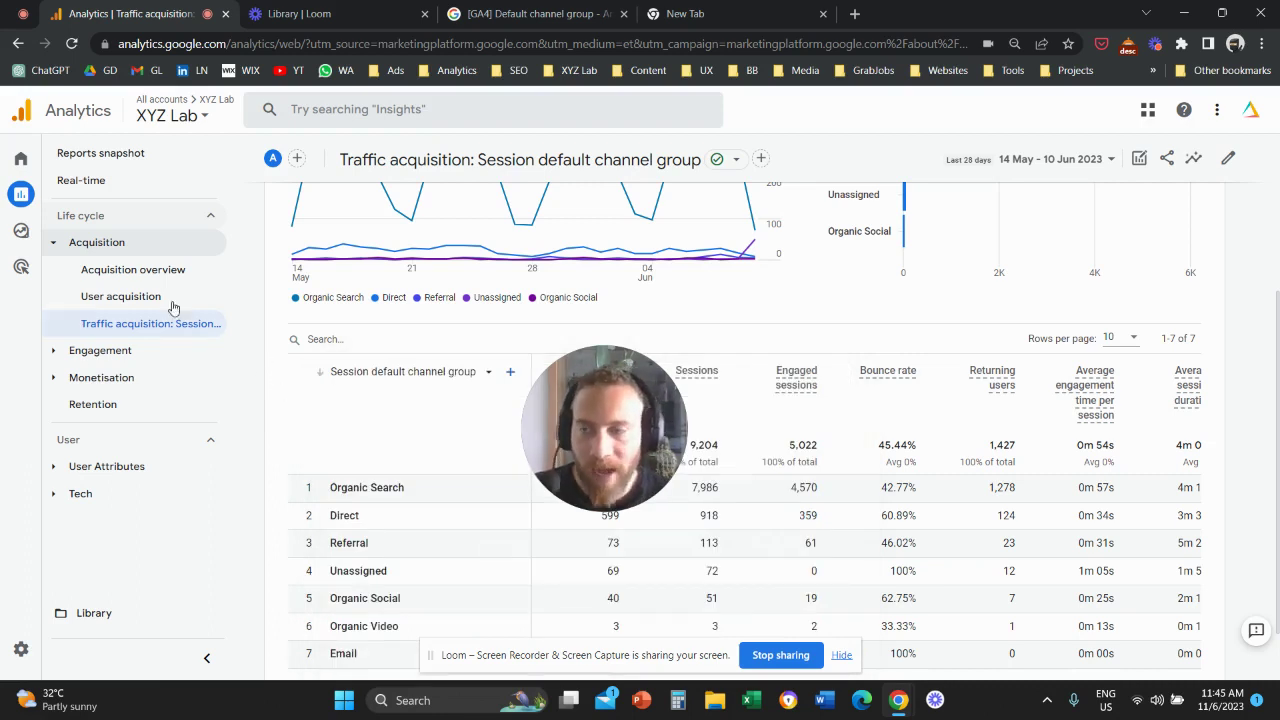
{"action": "mouse_move", "coordinate": [3, 588]}
{"action": "left_click", "coordinate": [21, 649]}
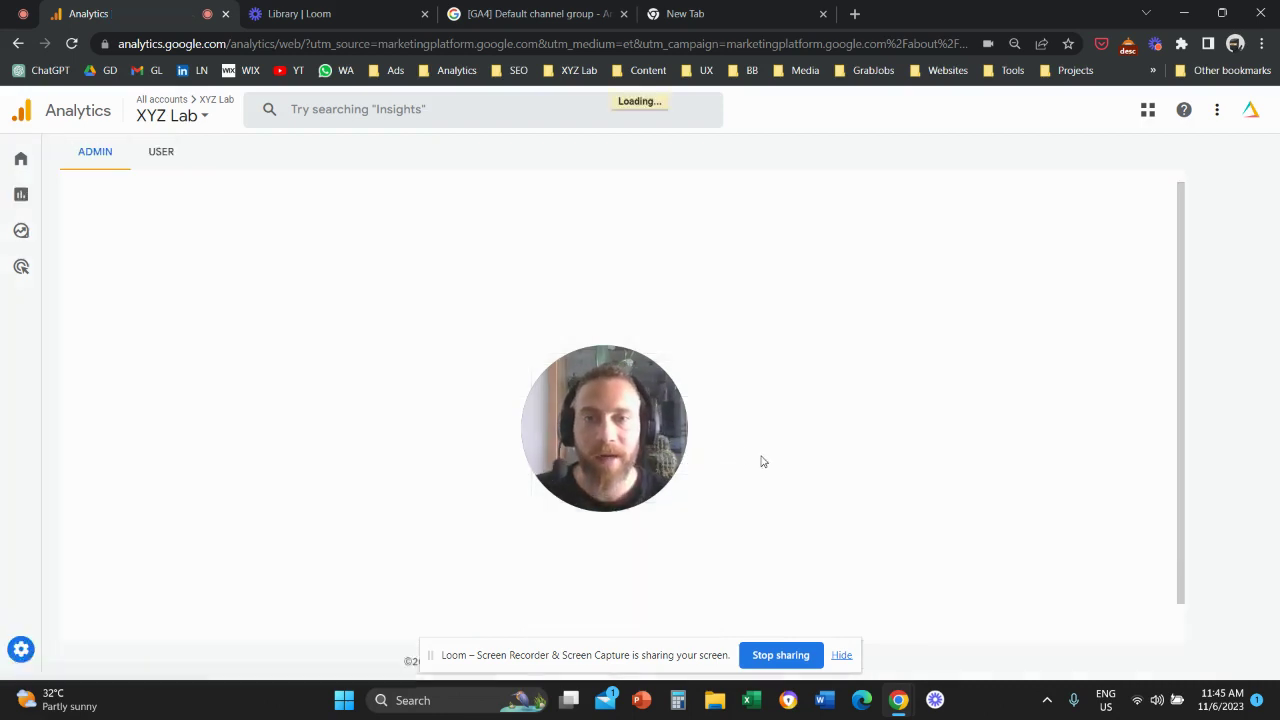
- Go to the Channel Groups page under Data Settings
{"action": "left_click_drag", "start_coordinate": [645, 405], "coordinate": [437, 451]}
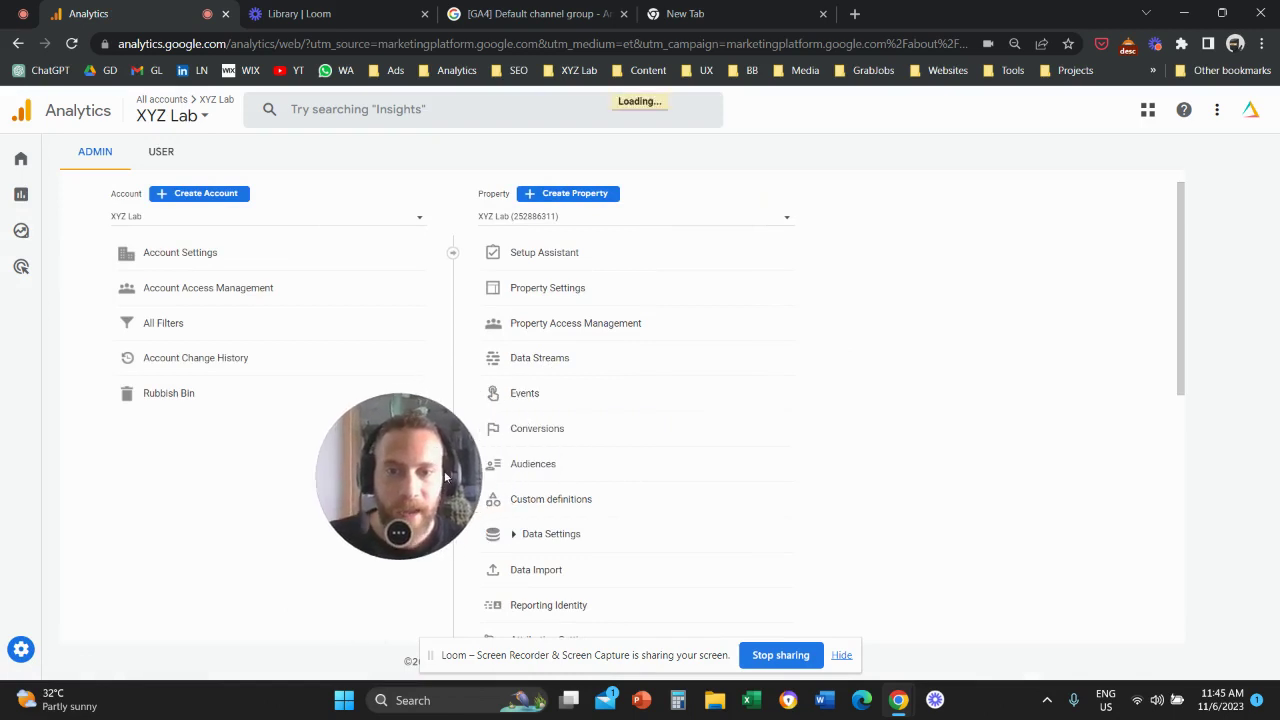
{"action": "left_click", "coordinate": [575, 535]}
{"action": "scroll", "coordinate": [618, 508], "scroll_direction": "down", "scroll_amount": 2}
{"action": "left_click", "coordinate": [637, 463]}
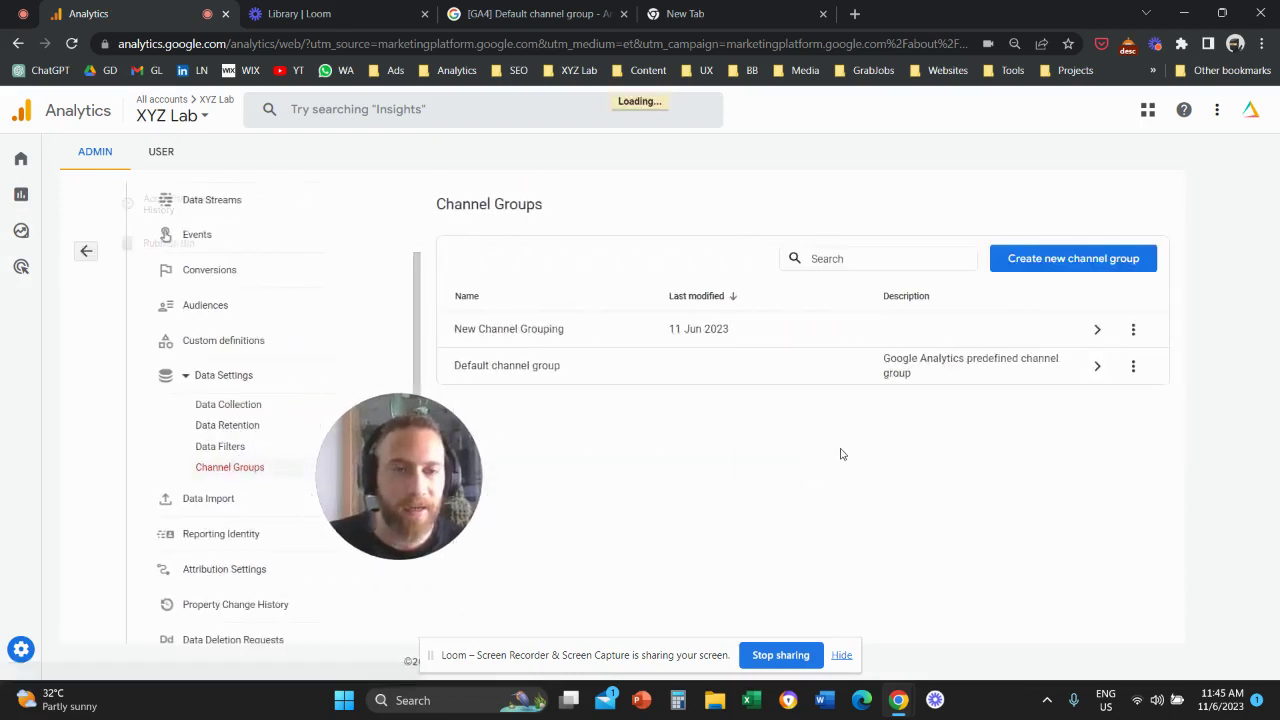
- View the Default channel group's channels, close the panel, and return to Reports
{"action": "left_click_drag", "start_coordinate": [454, 457], "coordinate": [559, 477]}
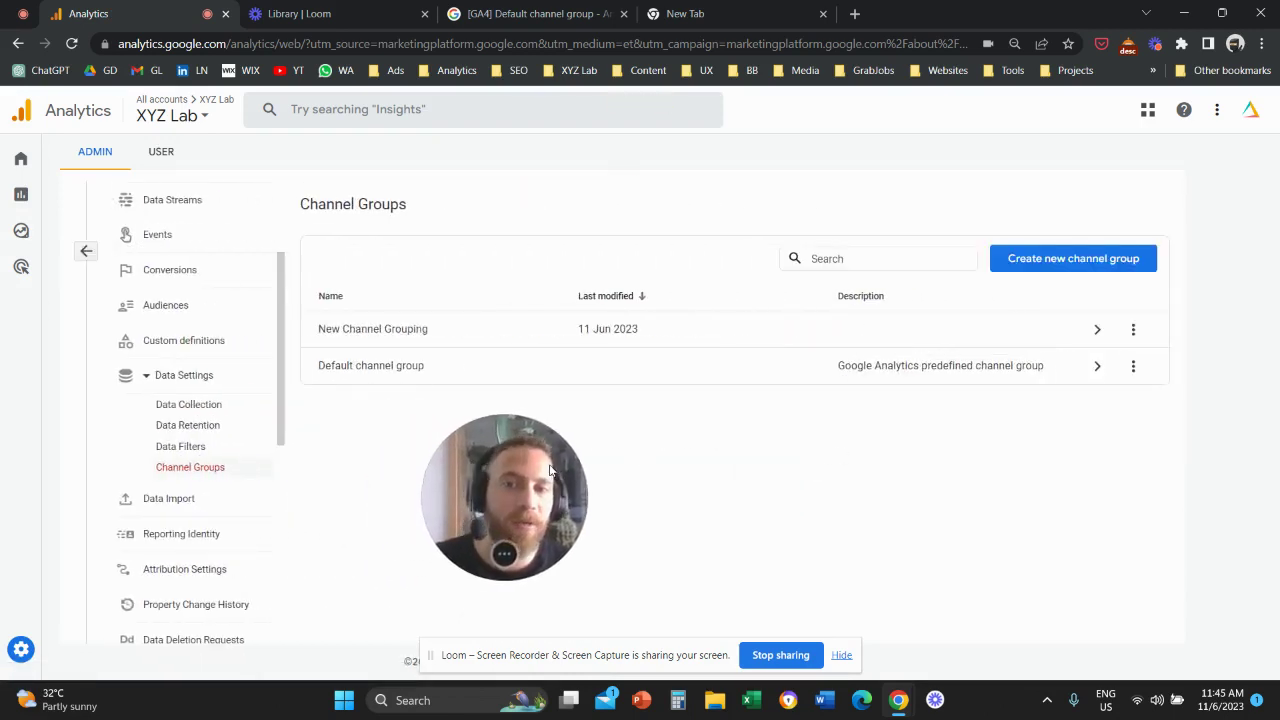
{"action": "left_click", "coordinate": [651, 374]}
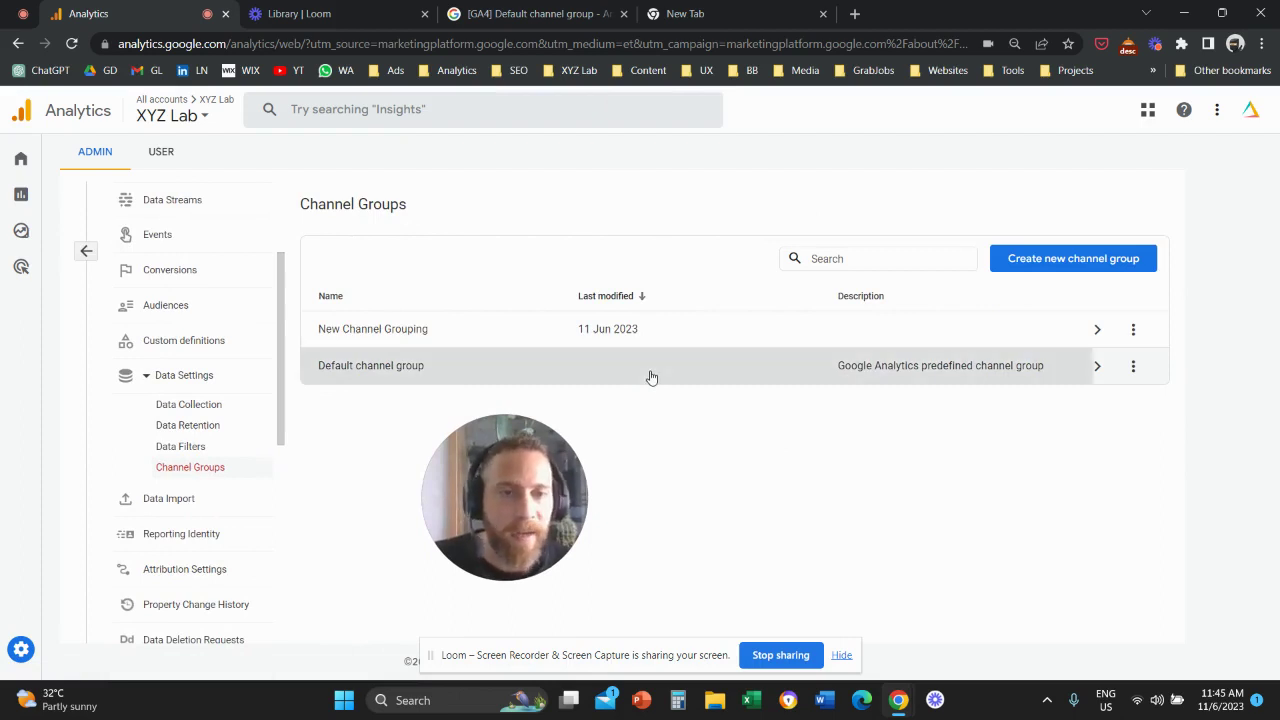
{"action": "left_click_drag", "start_coordinate": [474, 506], "coordinate": [833, 386]}
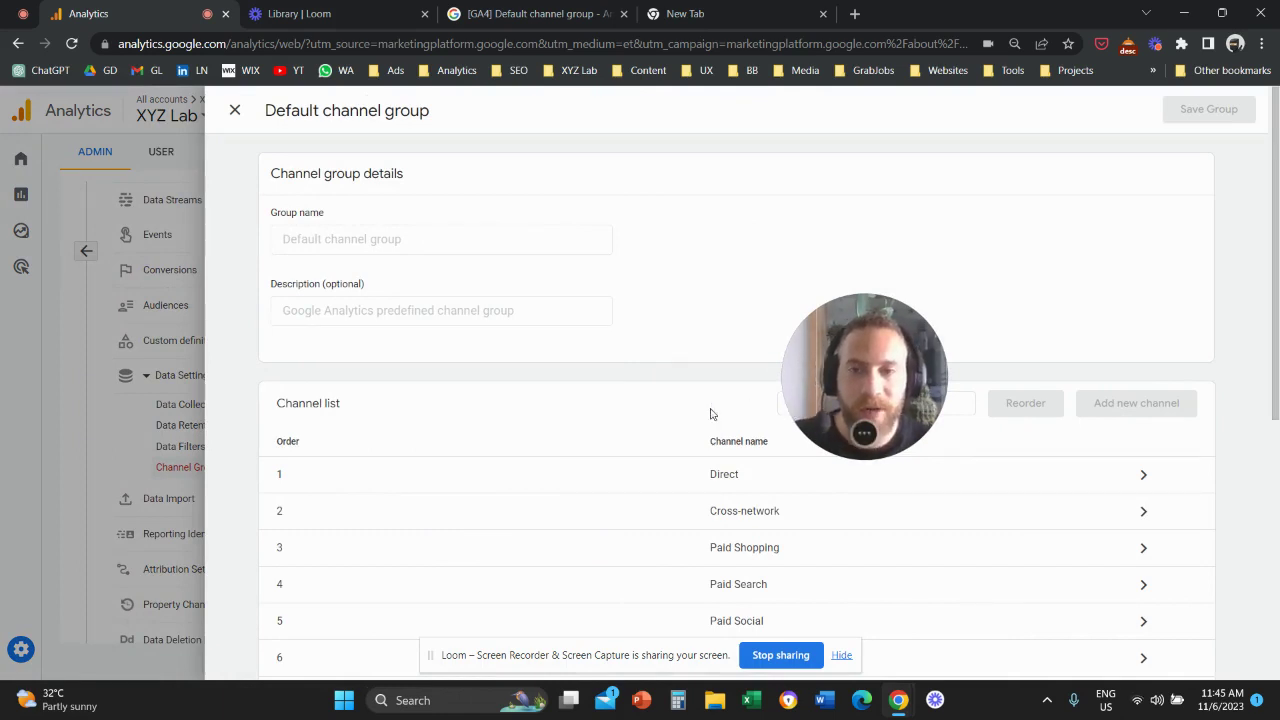
{"action": "left_click", "coordinate": [236, 110]}
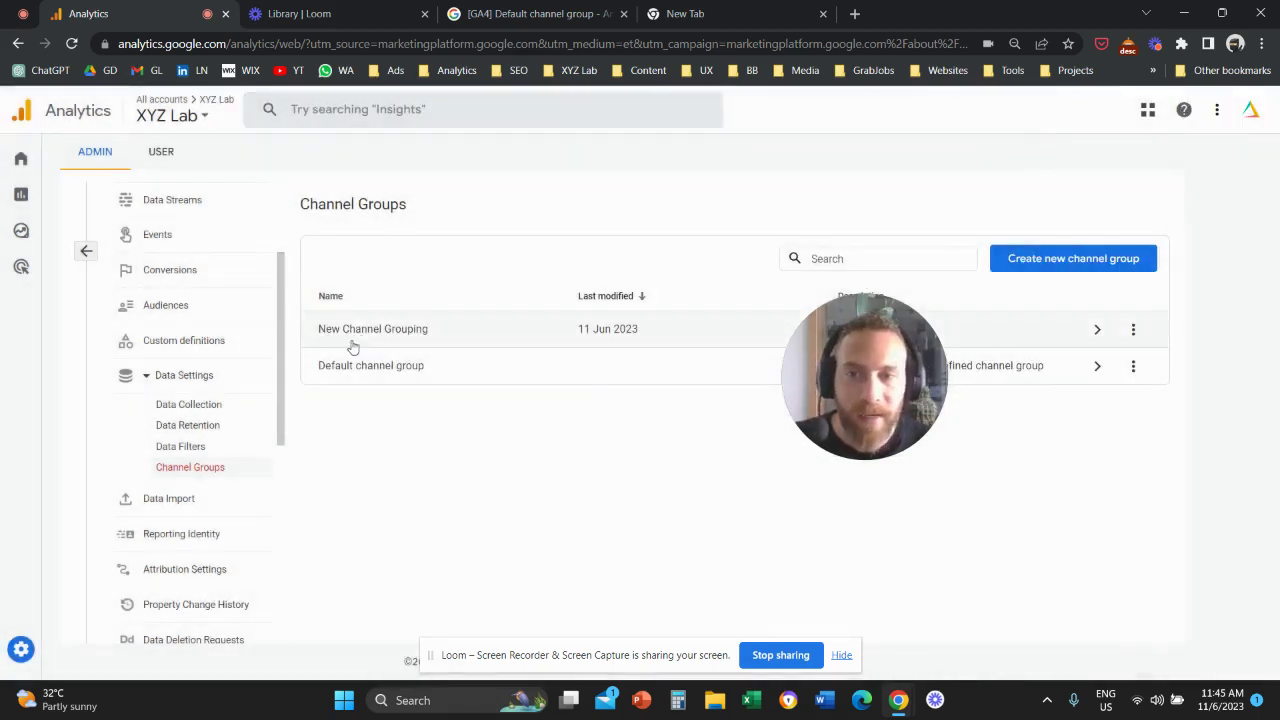
{"action": "left_click", "coordinate": [21, 194]}
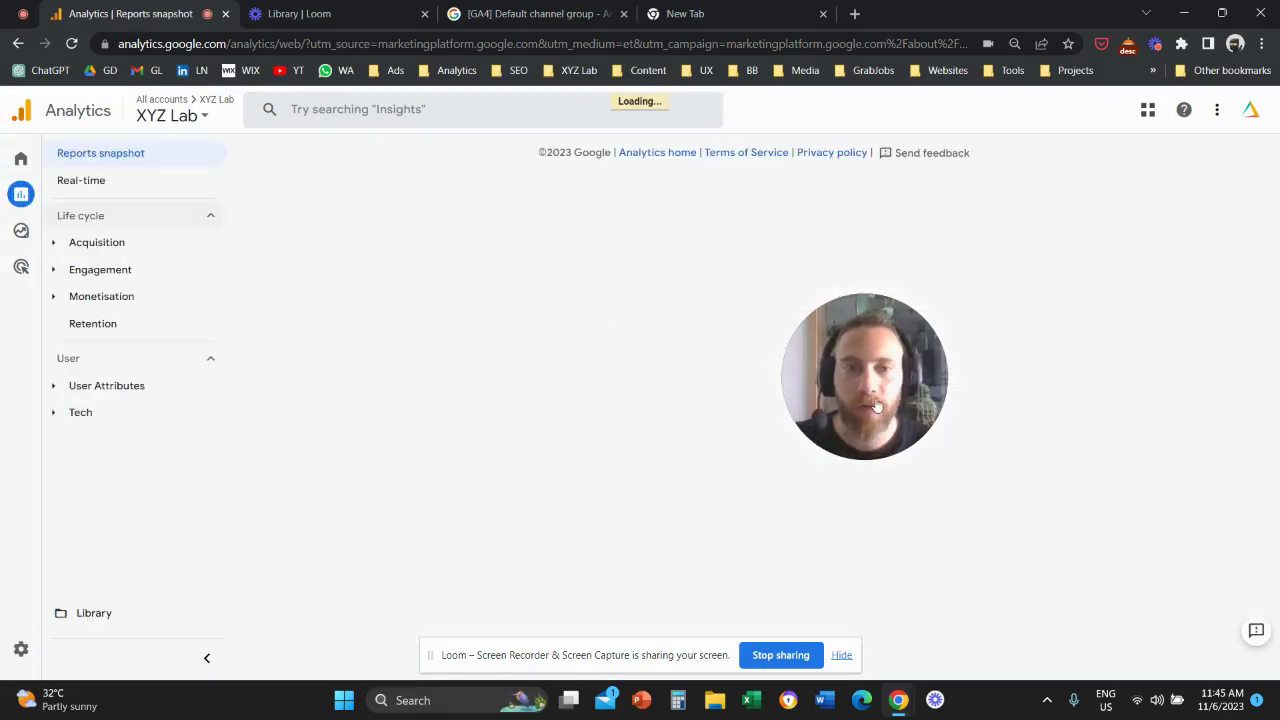
- Open Traffic acquisition and check its dimension list, keeping Session default channel group
{"action": "left_click", "coordinate": [50, 244]}
{"action": "left_click", "coordinate": [212, 325]}
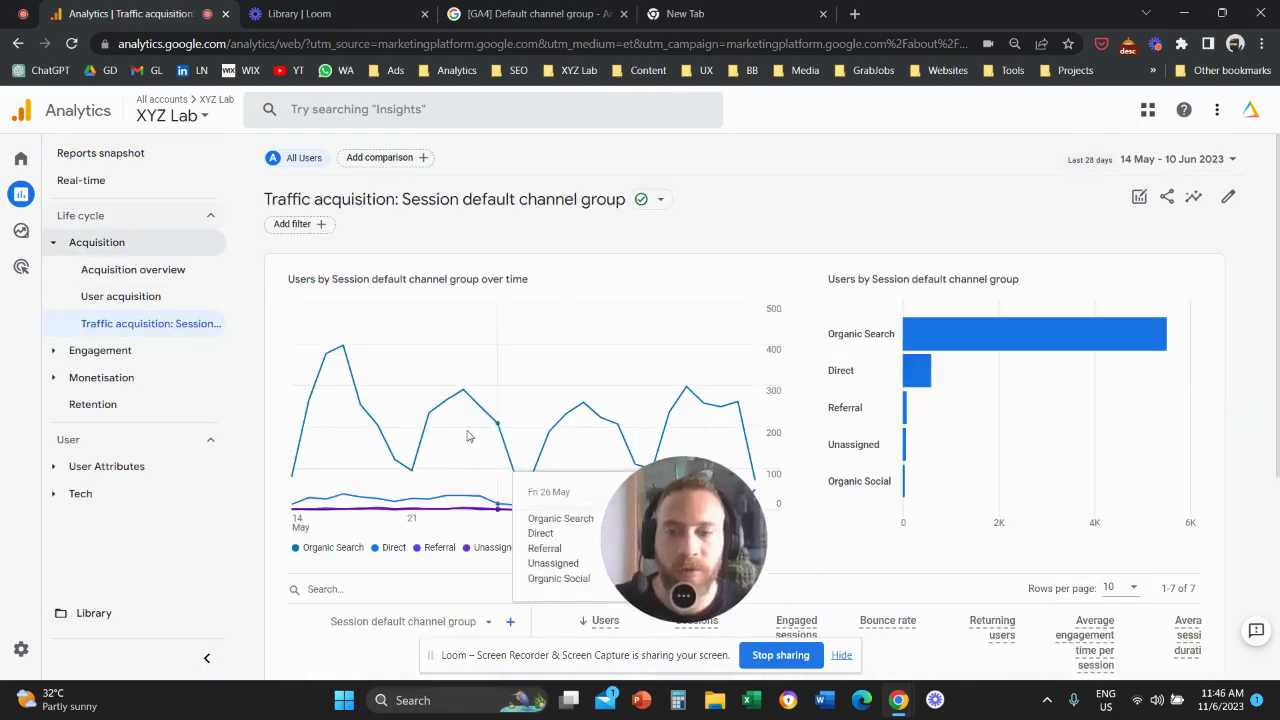
{"action": "scroll", "coordinate": [470, 420], "scroll_direction": "down", "scroll_amount": 3}
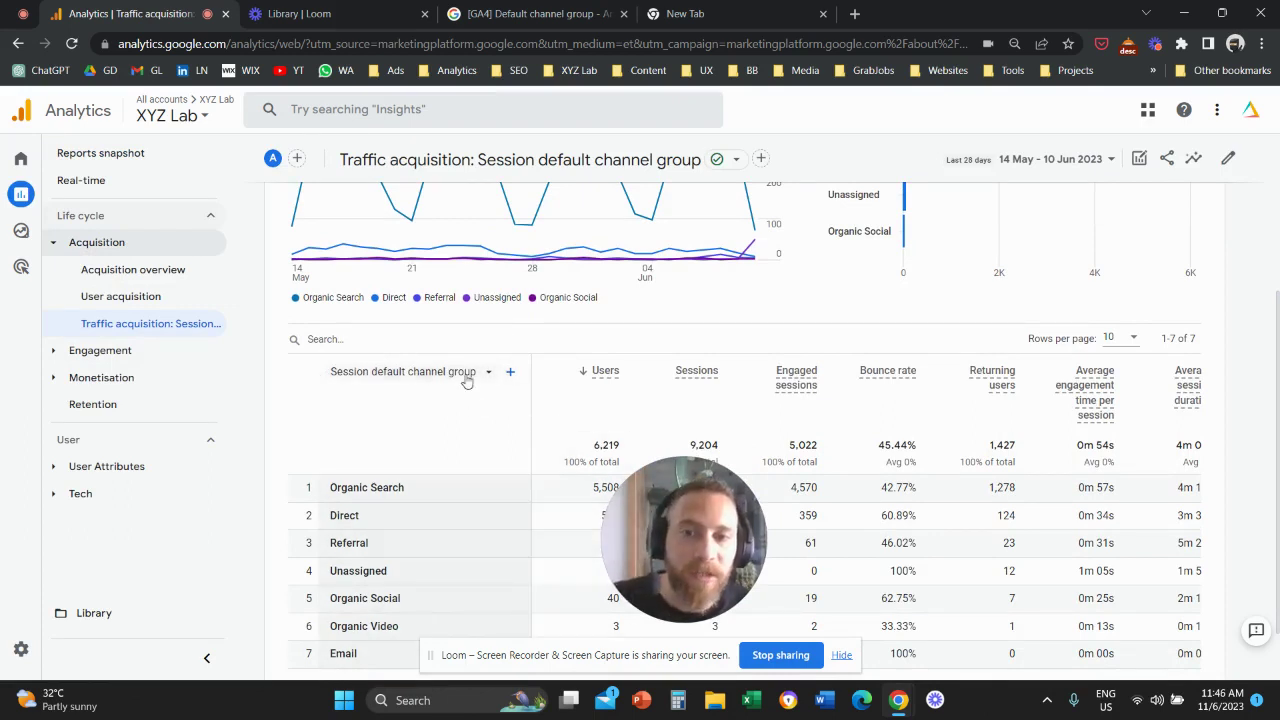
{"action": "left_click", "coordinate": [466, 373]}
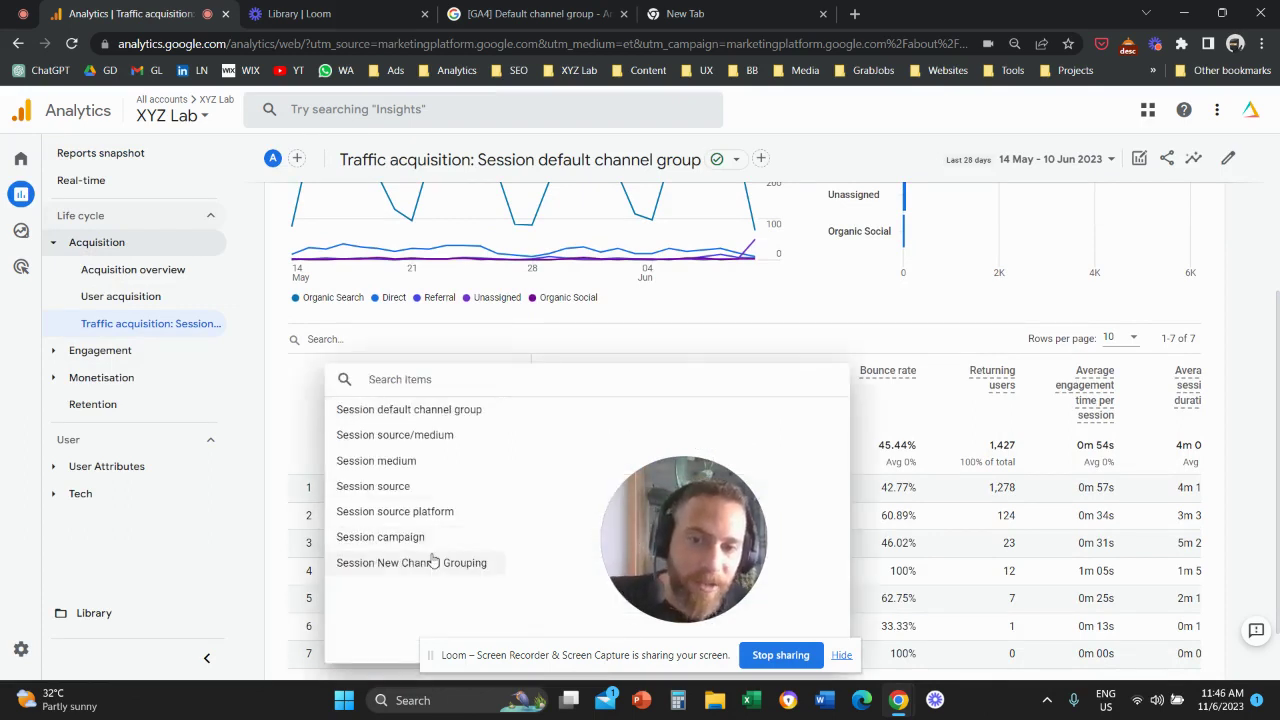
{"action": "left_click", "coordinate": [286, 438]}
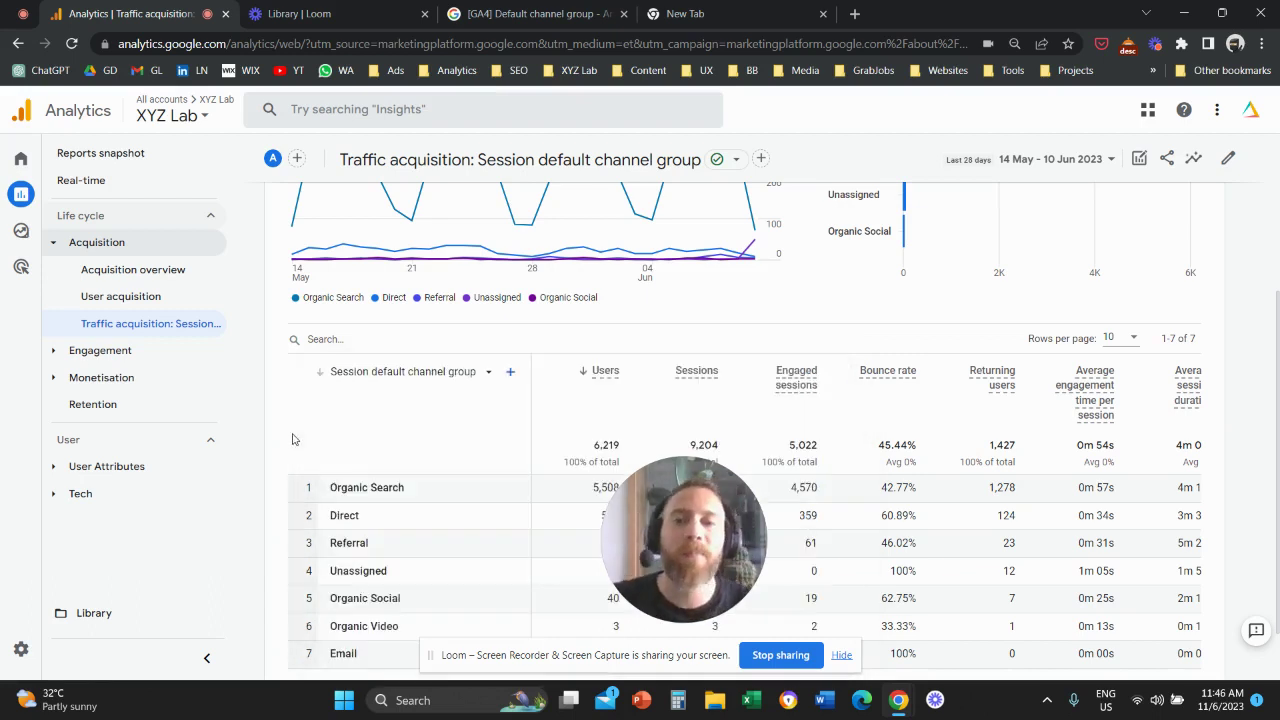